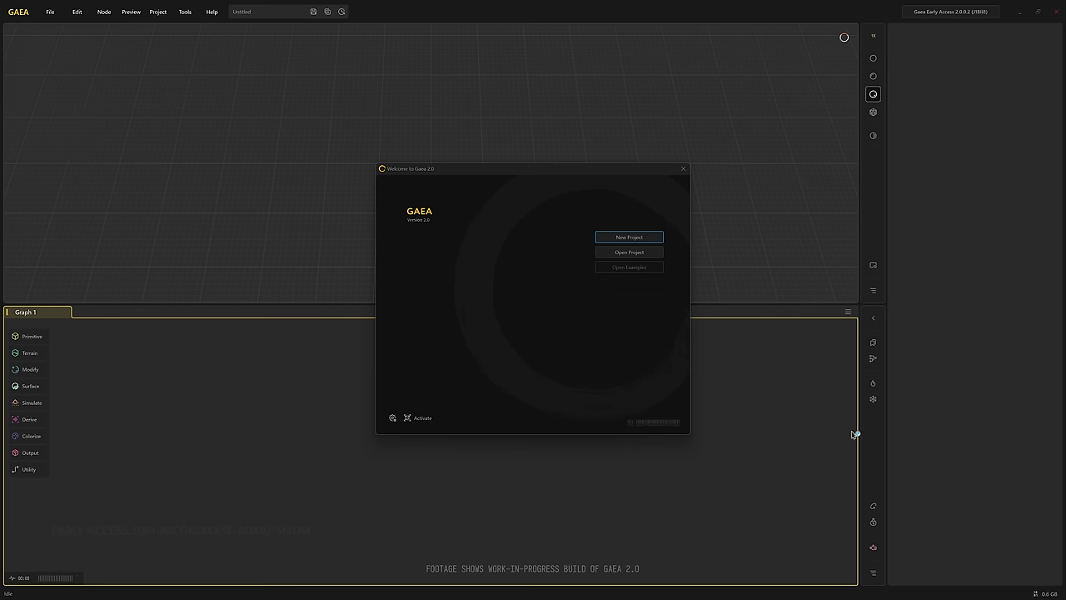
# Start a new project and add a connected chain of Slump, Craggy and Sandstone nodes in one node search entry
pyautogui.click(639, 238)
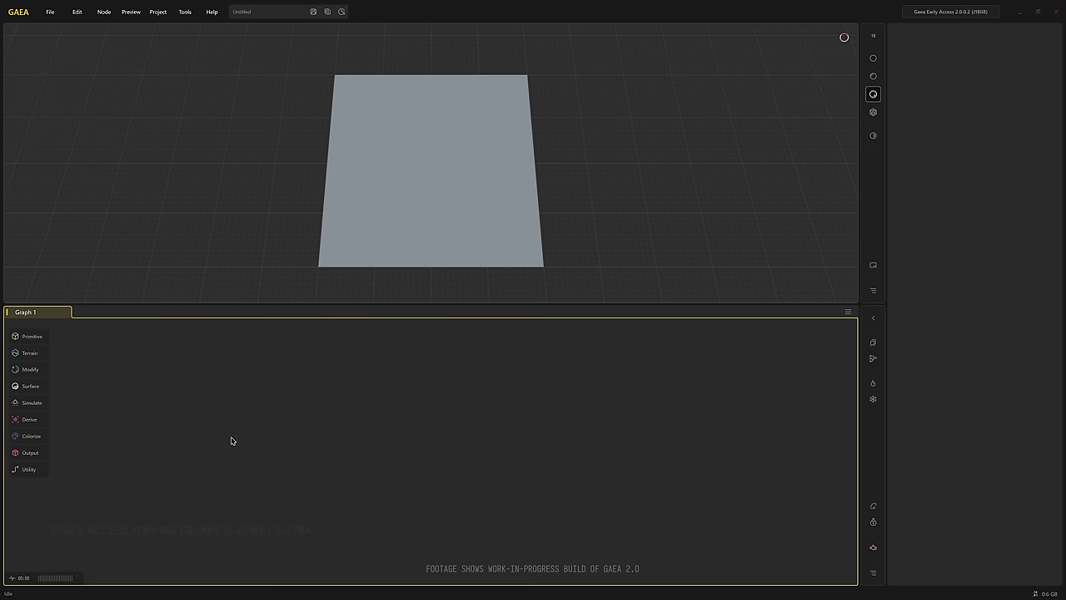
pyautogui.rightClick(234, 387)
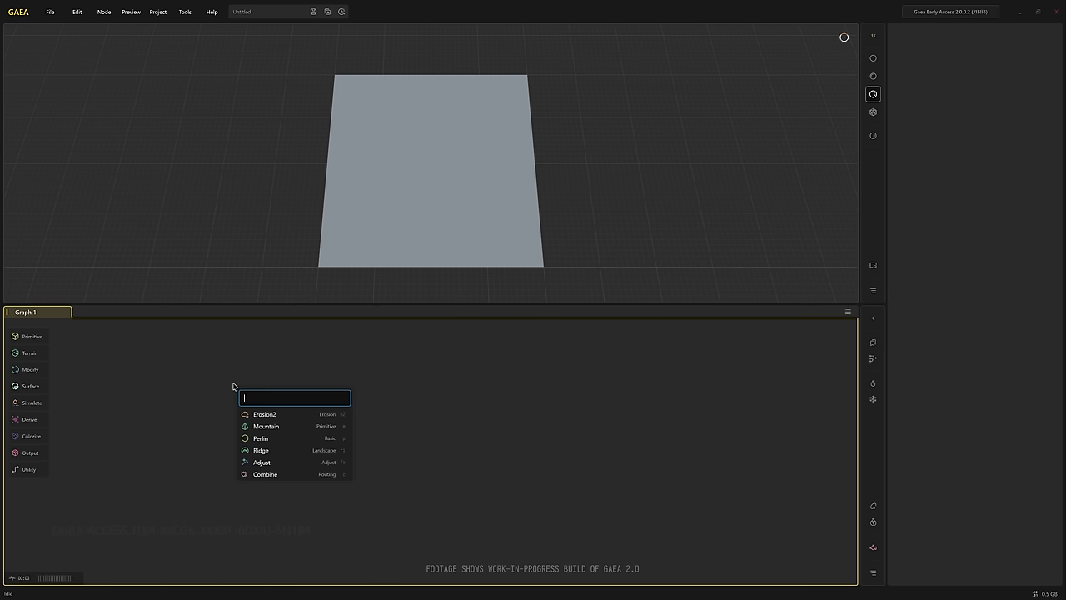
pyautogui.write('slump')
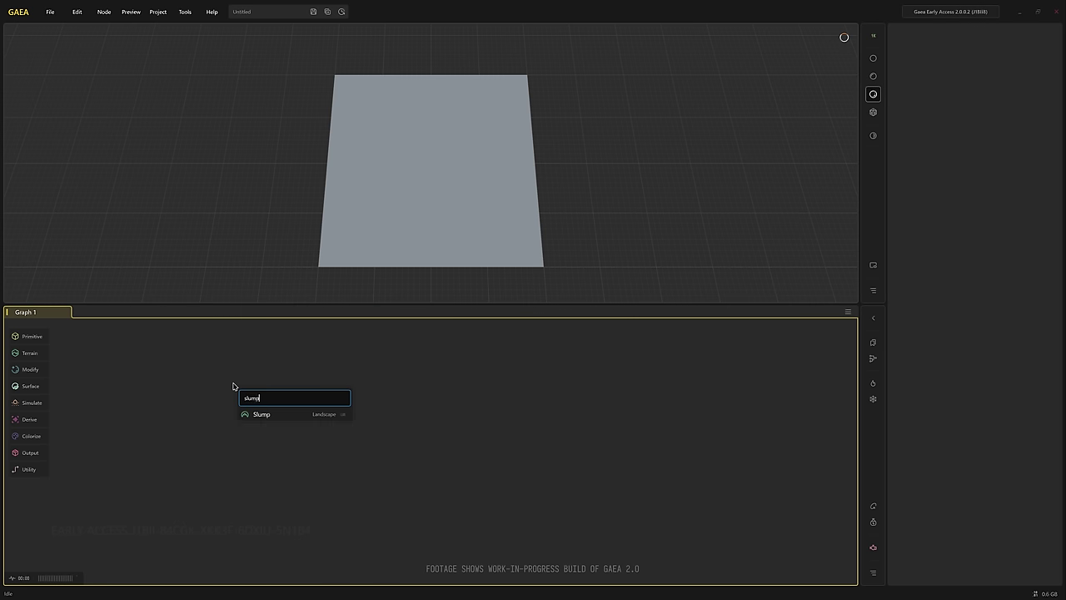
pyautogui.write(',craggy,')
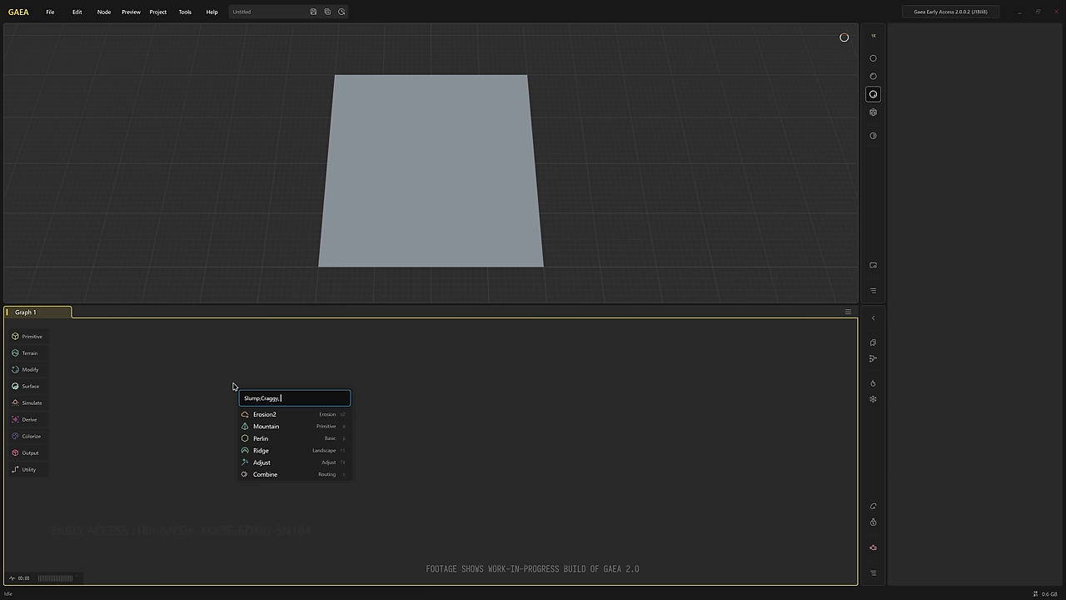
pyautogui.write('sands')
pyautogui.press('Return')
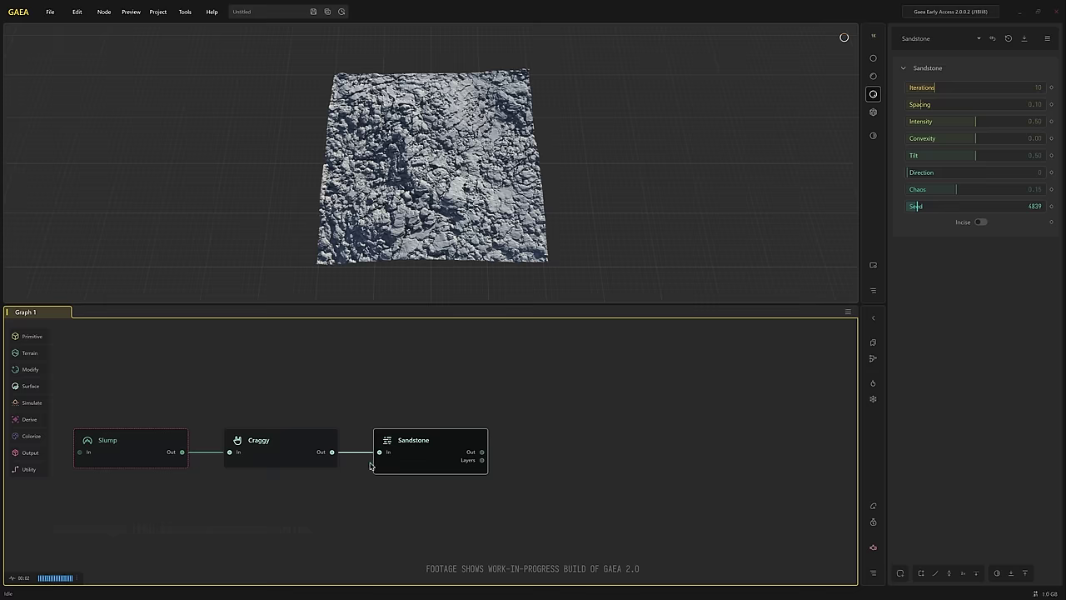
# Switch the 3D view to the high-contrast black-and-white shading and raise the preview resolution to 2K
pyautogui.moveTo(413, 466); pyautogui.dragTo(414, 464)
pyautogui.scroll(5, 448, 270)
pyautogui.moveTo(450, 269); pyautogui.dragTo(686, 195)
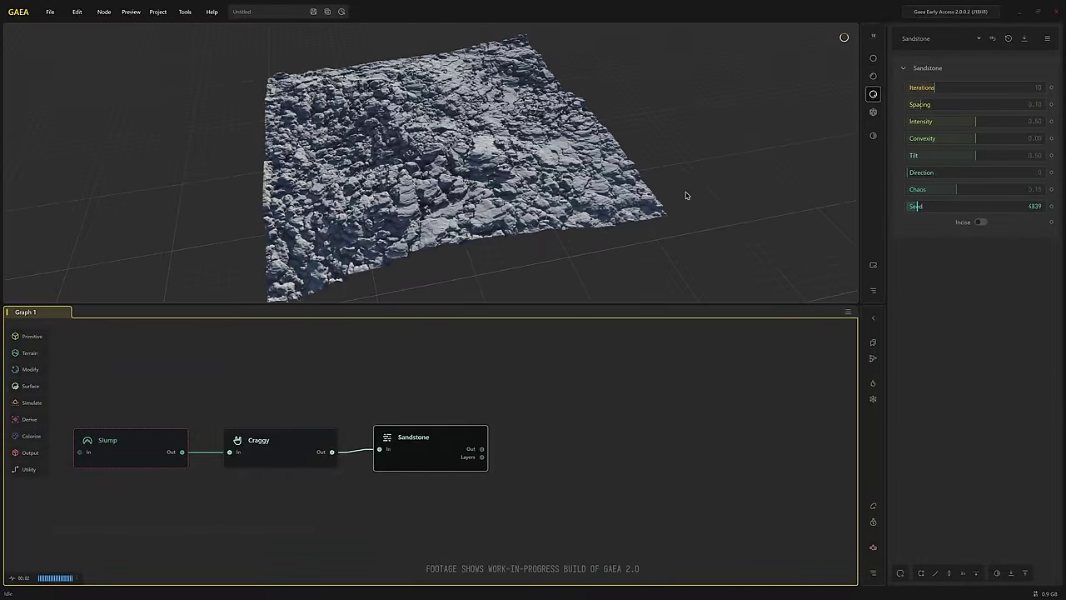
pyautogui.click(873, 75)
pyautogui.moveTo(533, 198)
pyautogui.mouseDown()
pyautogui.moveTo(527, 215)
pyautogui.moveTo(440, 229)
pyautogui.moveTo(523, 185)
pyautogui.moveTo(471, 189)
pyautogui.mouseUp()
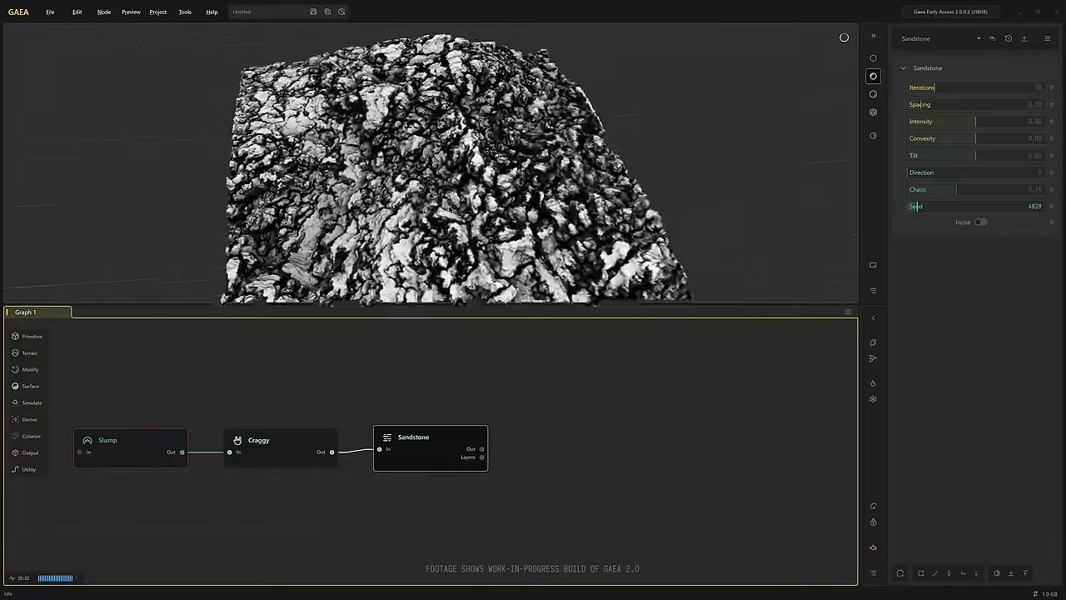
pyautogui.moveTo(365, 243); pyautogui.dragTo(350, 245)
pyautogui.click(131, 12)
pyautogui.click(141, 60)
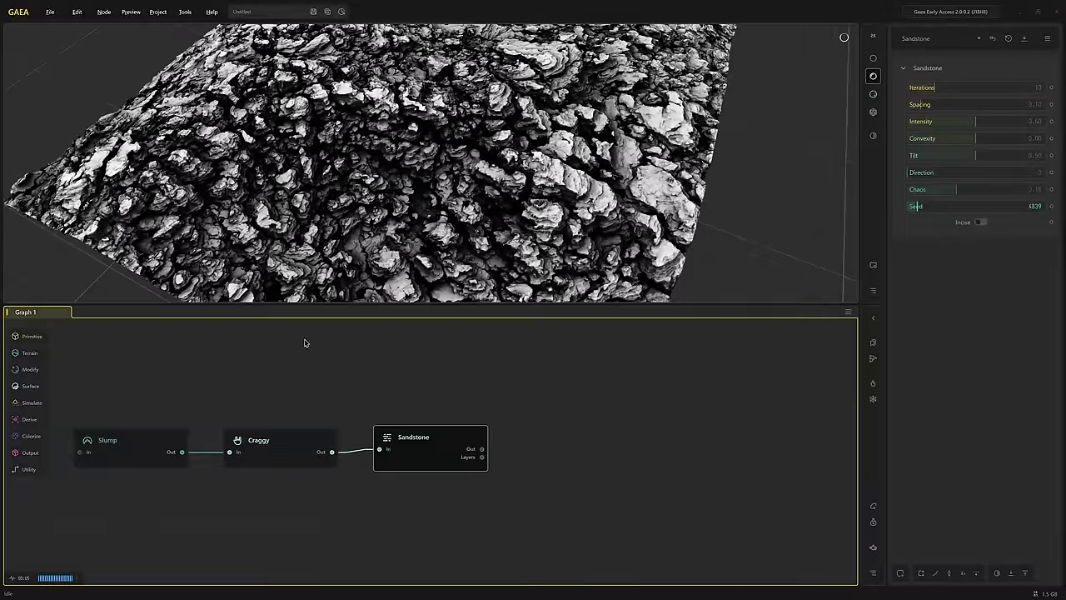
# Compare the terrain from the Craggy node with the result of the Sandstone node after it
pyautogui.click(258, 439)
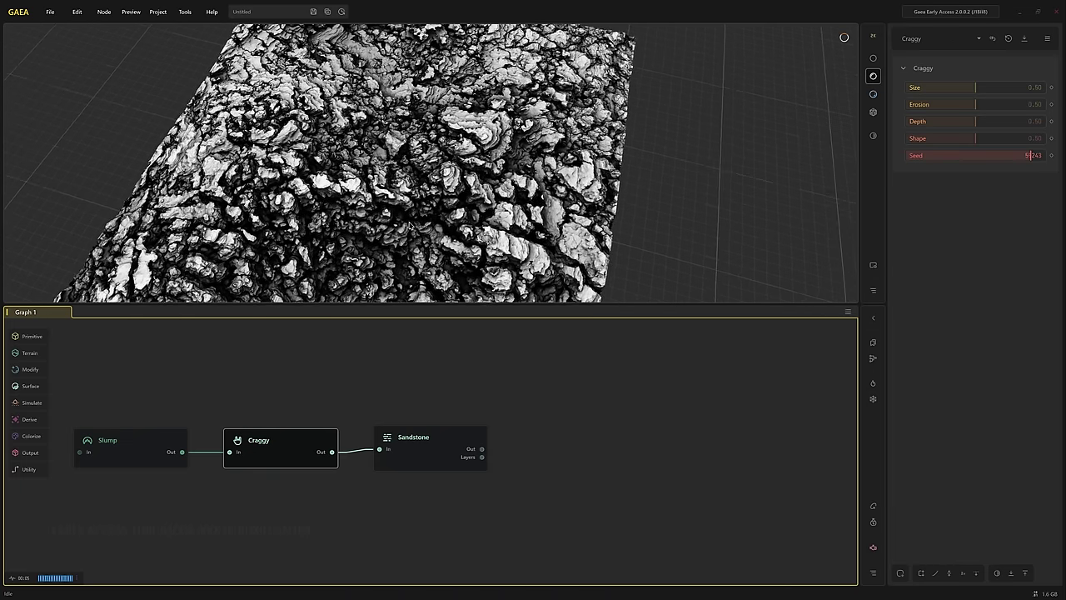
pyautogui.moveTo(396, 244)
pyautogui.mouseDown()
pyautogui.moveTo(437, 235)
pyautogui.moveTo(445, 218)
pyautogui.moveTo(395, 224)
pyautogui.mouseUp()
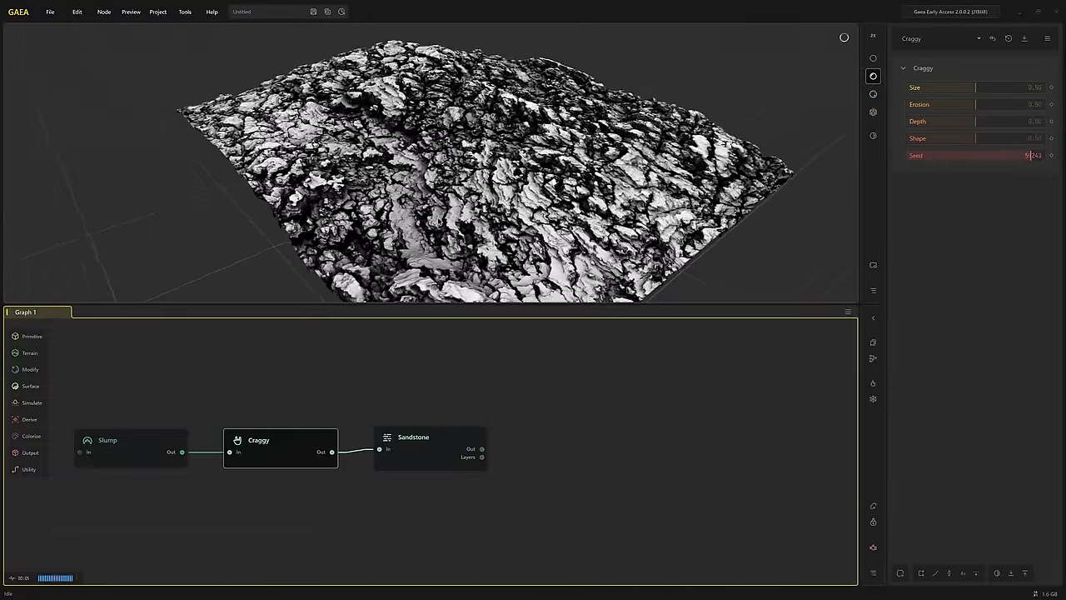
pyautogui.click(420, 456)
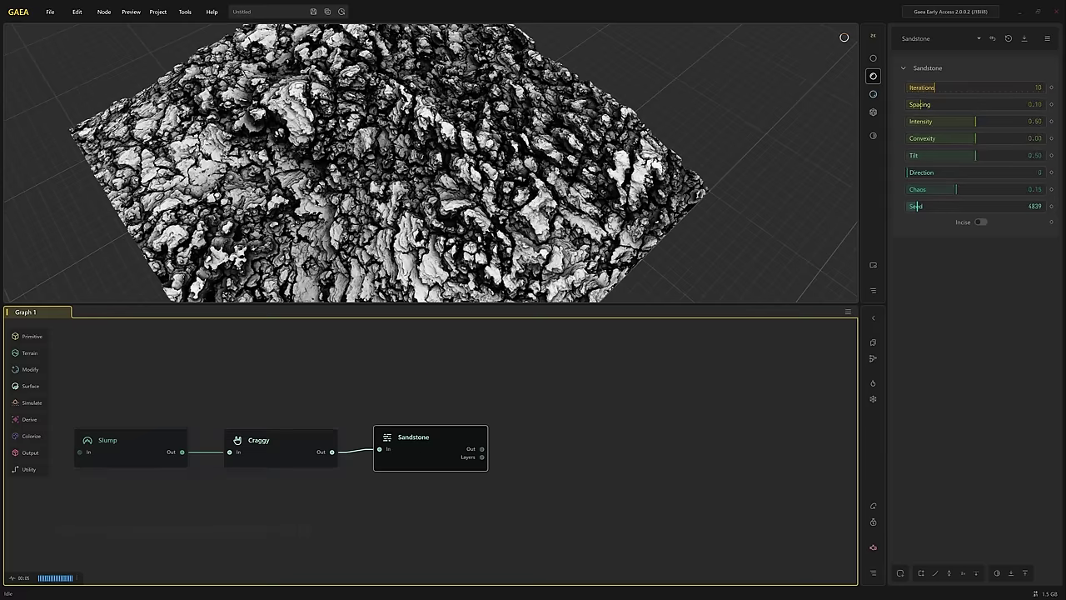
# Add a second, separate chain of a Slump node feeding a Sandstone node in free graph space
pyautogui.moveTo(510, 383); pyautogui.dragTo(483, 483, button='middle')
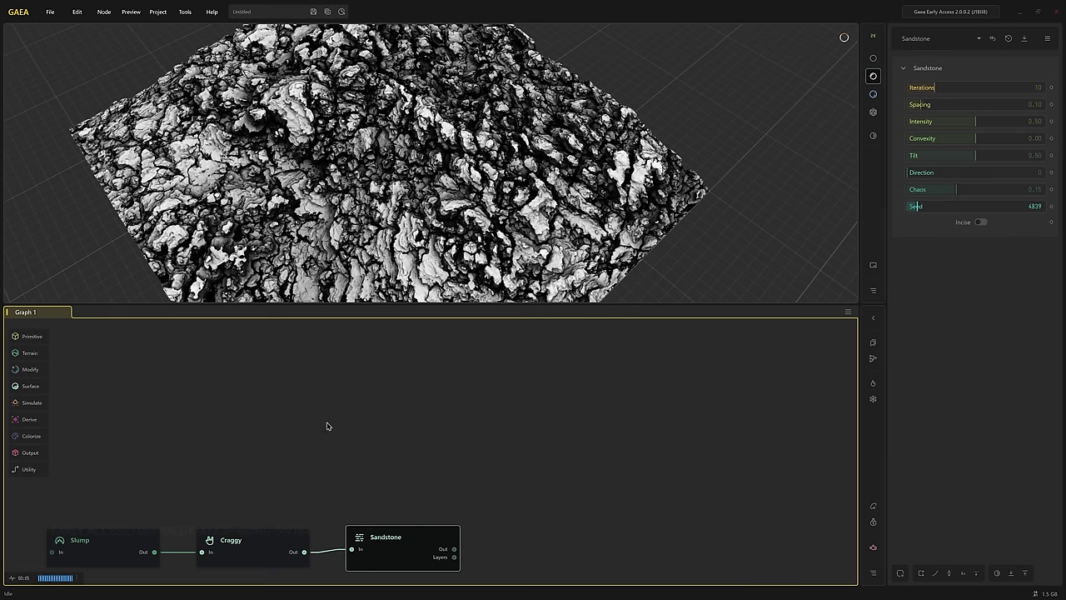
pyautogui.rightClick(318, 402)
pyautogui.write('slump, ss')
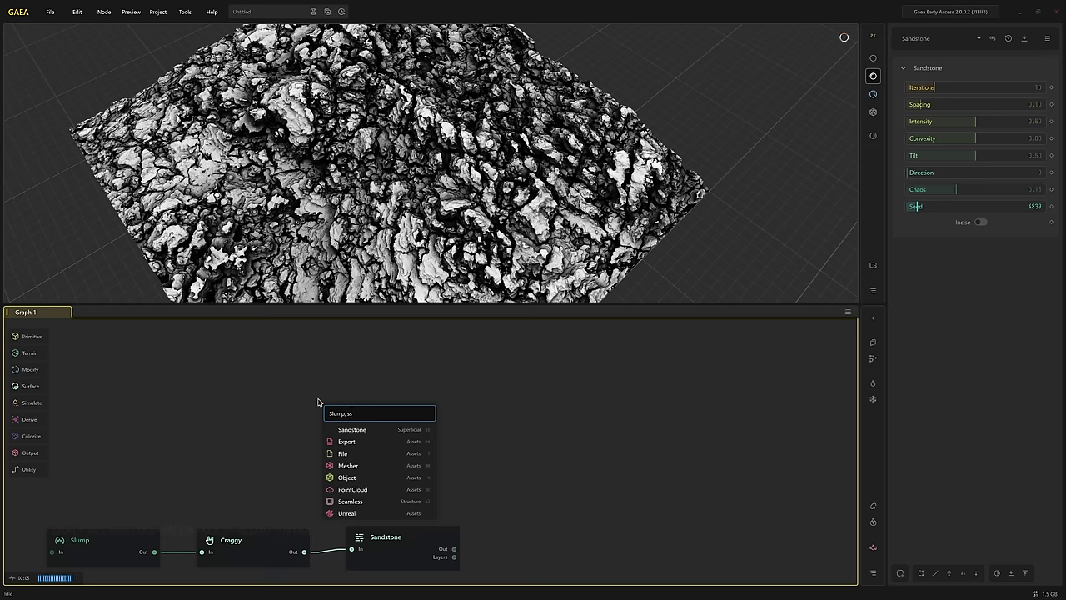
pyautogui.press('Return')
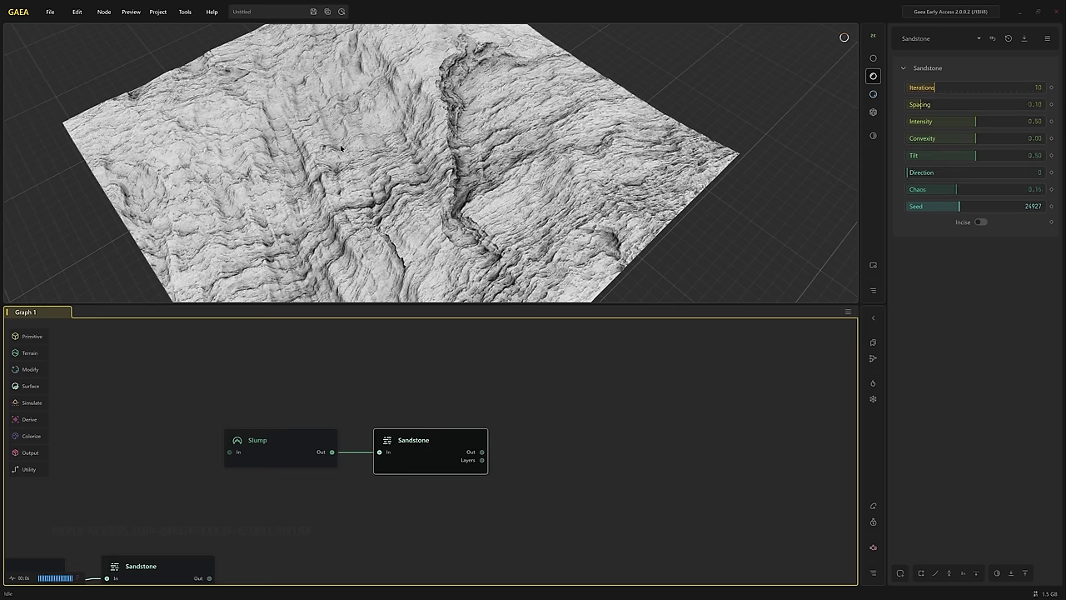
# Return the 3D view to the blue-grey sunlit shading and view the new Sandstone terrain from another angle
pyautogui.moveTo(340, 149); pyautogui.dragTo(396, 193)
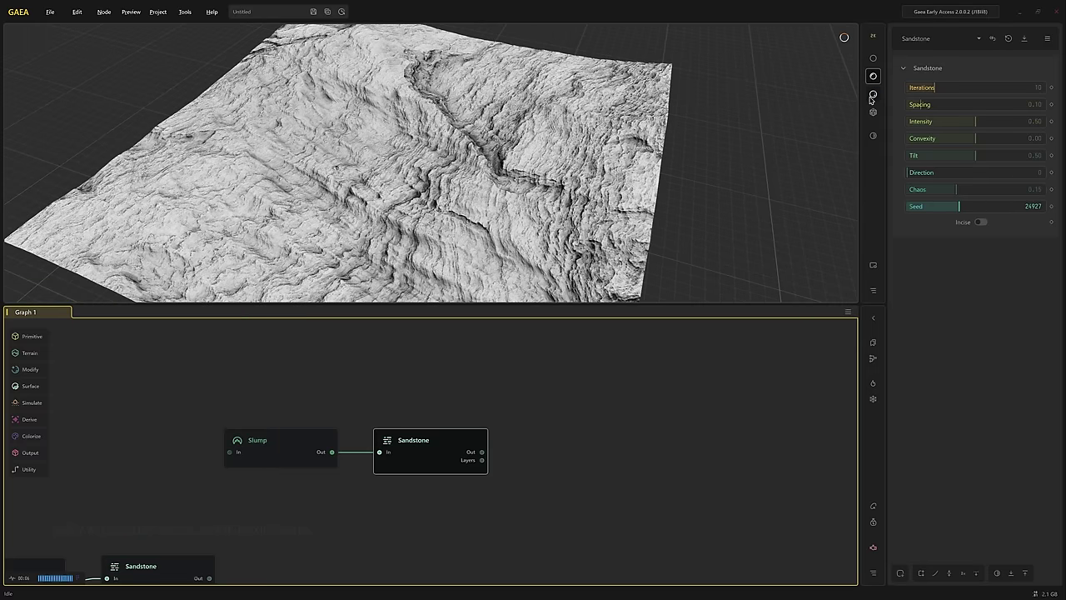
pyautogui.click(873, 95)
pyautogui.moveTo(333, 225); pyautogui.dragTo(392, 237)
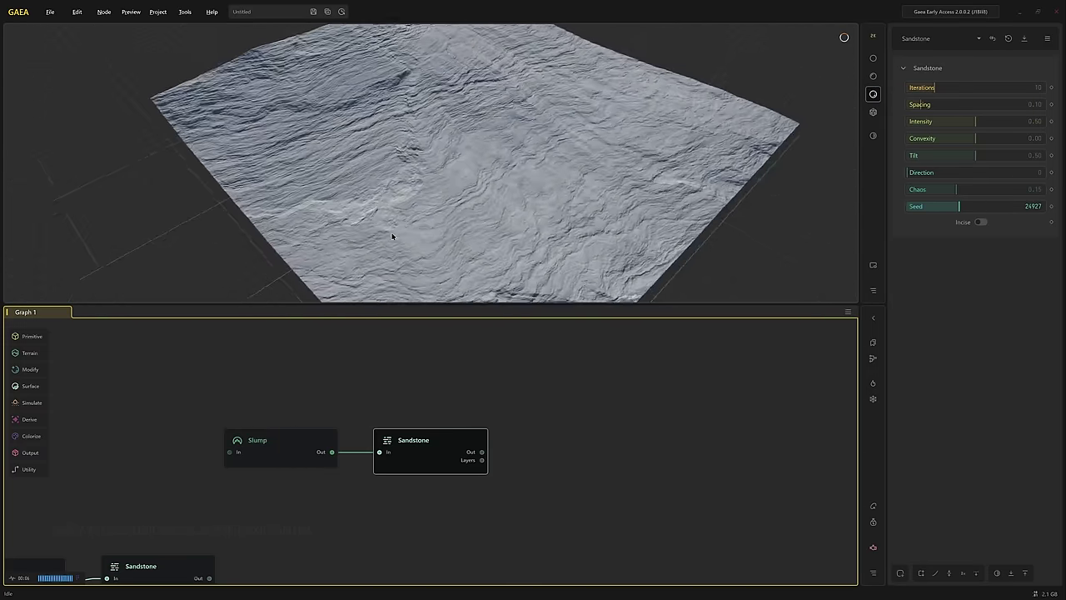
# Compare the new Slump node's plain terrain with the layered surface from its Sandstone node
pyautogui.moveTo(281, 441); pyautogui.dragTo(274, 444)
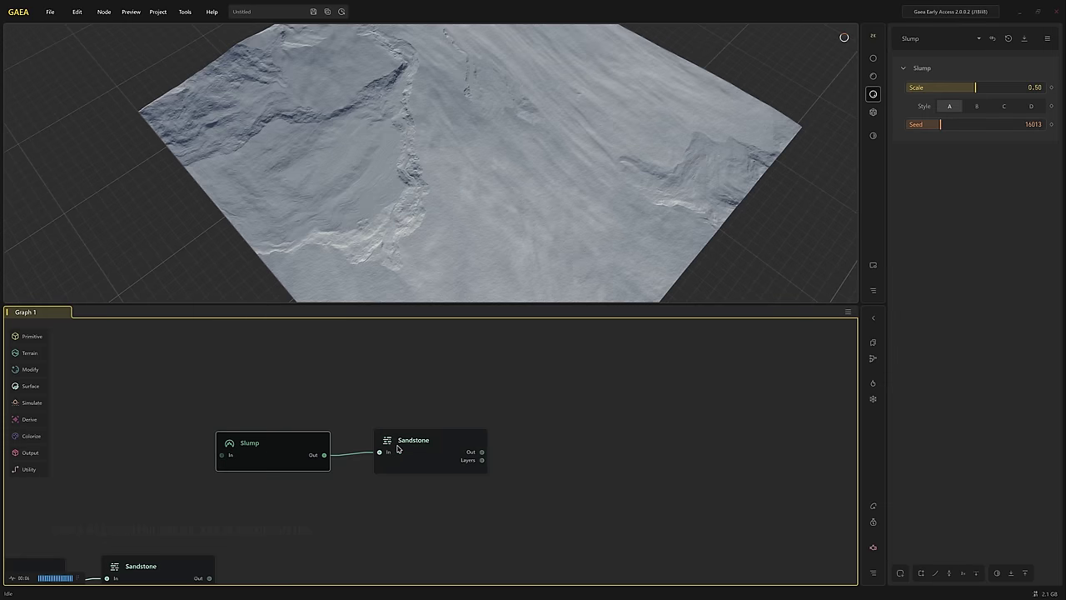
pyautogui.click(397, 449)
pyautogui.moveTo(408, 247); pyautogui.dragTo(387, 239)
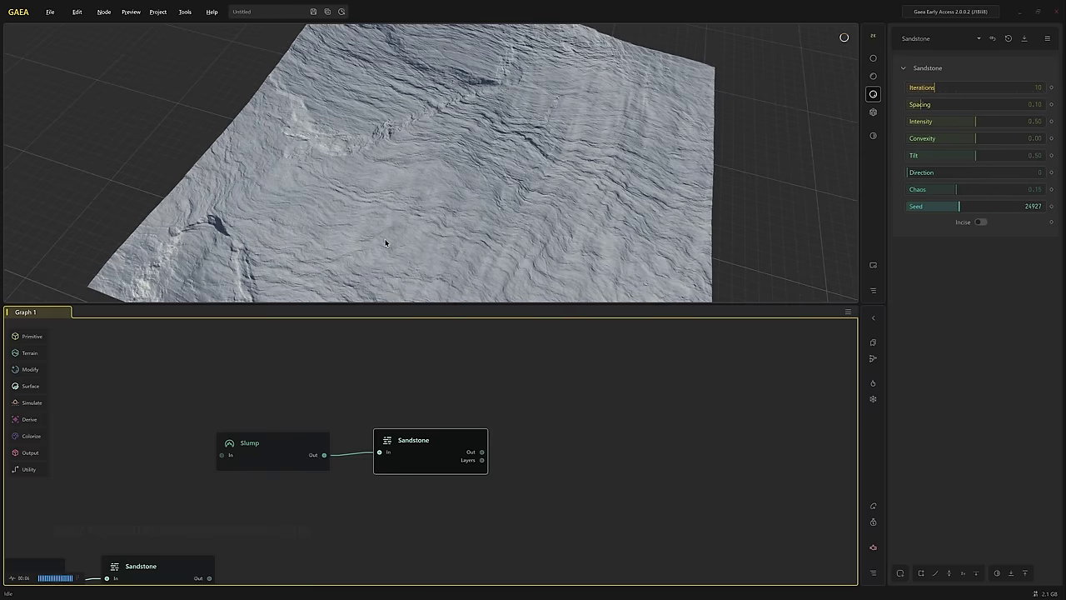
pyautogui.moveTo(385, 242); pyautogui.dragTo(348, 263)
# Set the new Slump node's Seed to 25730
pyautogui.click(269, 447)
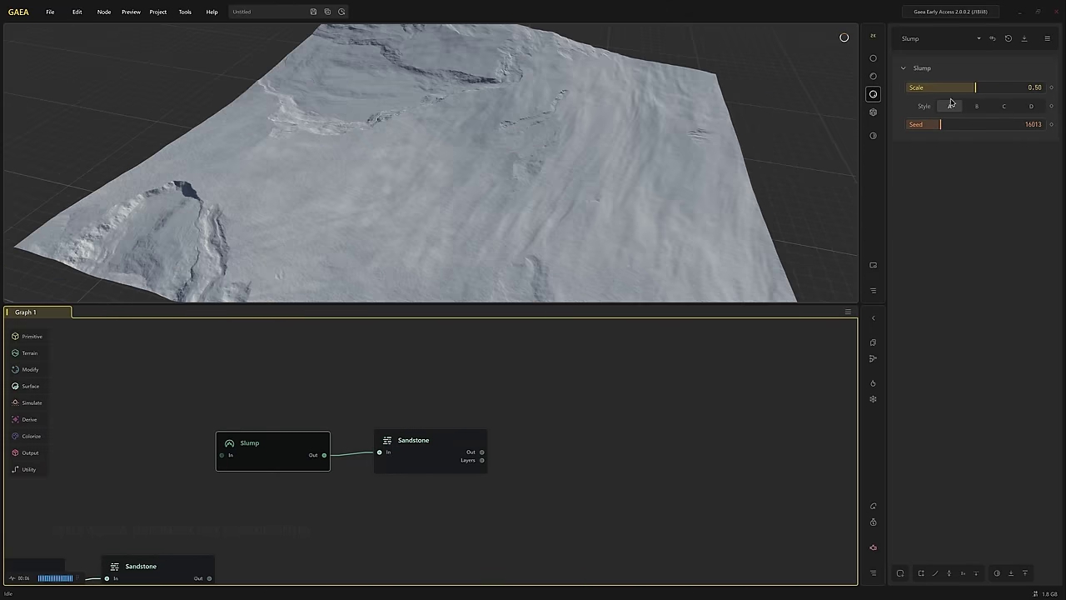
pyautogui.click(961, 124)
pyautogui.scroll(-5, 440, 204)
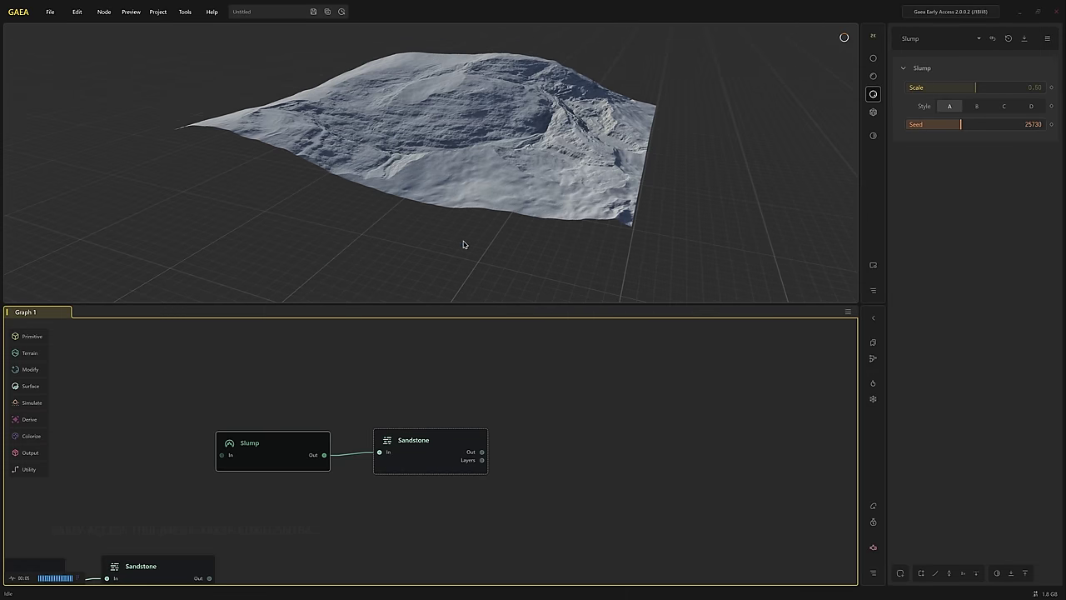
# Examine the new Sandstone node's rock layers on the reseeded terrain from several angles and distances
pyautogui.click(415, 473)
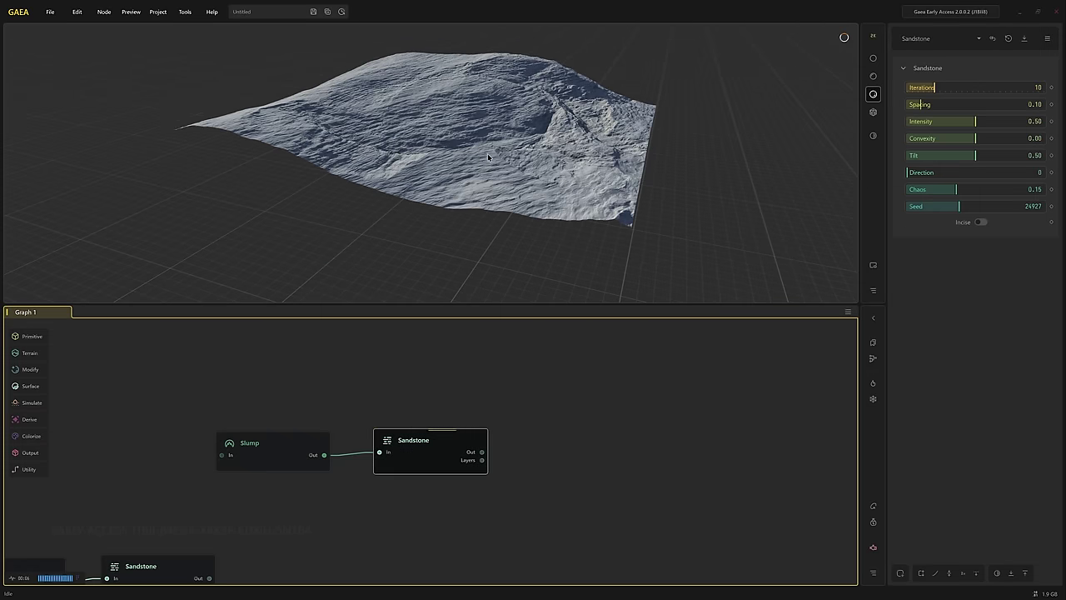
pyautogui.scroll(3, 487, 153)
pyautogui.scroll(5, 480, 188)
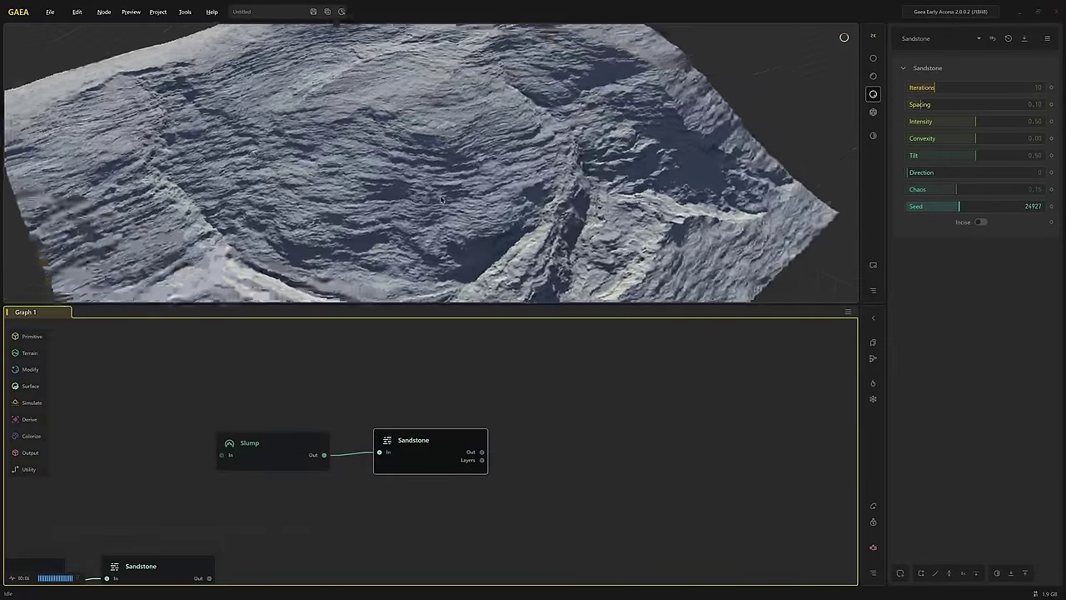
pyautogui.moveTo(433, 197); pyautogui.dragTo(400, 239)
pyautogui.scroll(-2, 430, 192)
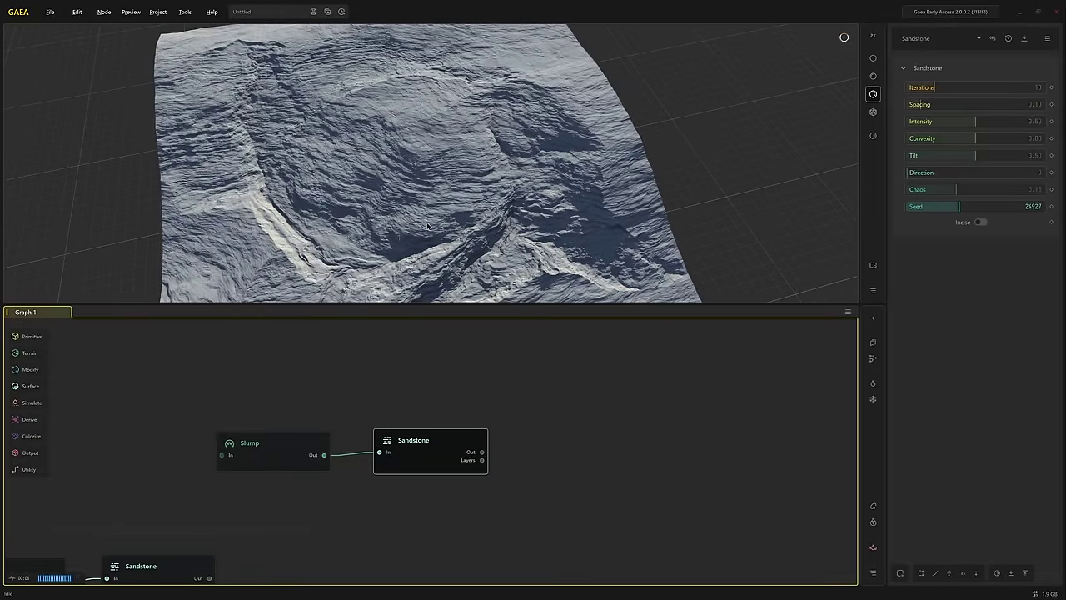
pyautogui.moveTo(428, 205)
pyautogui.mouseDown()
pyautogui.moveTo(451, 204)
pyautogui.moveTo(415, 218)
pyautogui.mouseUp()
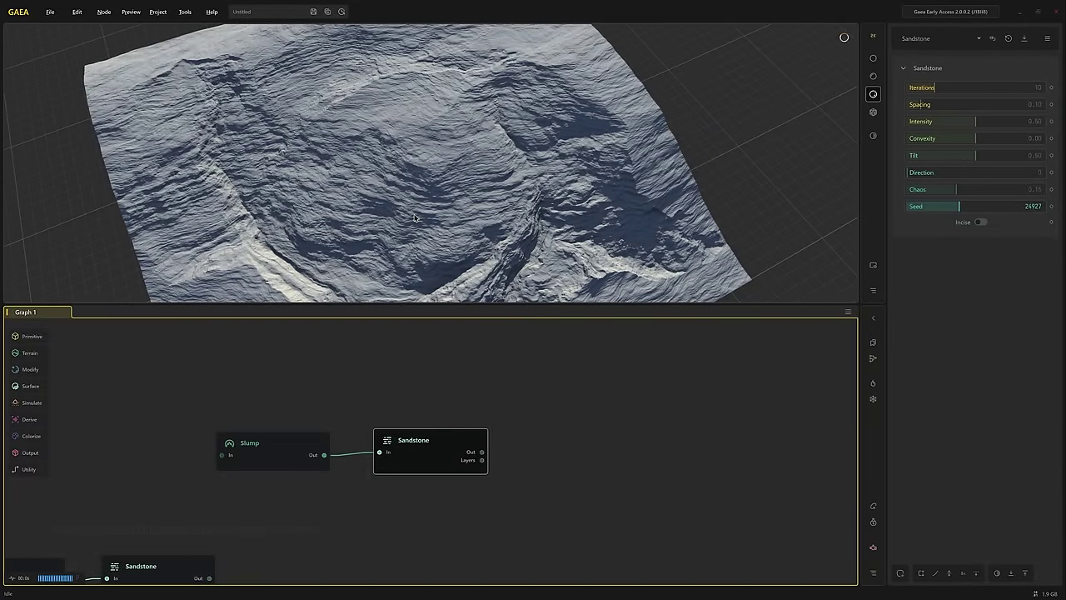
pyautogui.moveTo(422, 234); pyautogui.dragTo(407, 226)
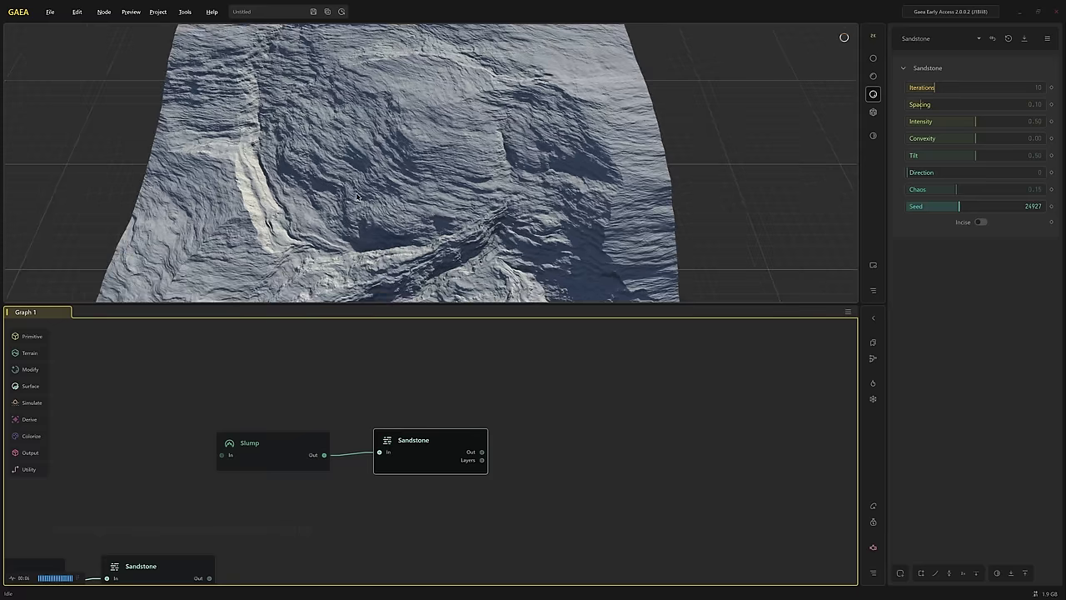
pyautogui.moveTo(621, 181); pyautogui.dragTo(366, 171)
# Set the Sandstone node's Spacing to 0.48 and Chaos to 0.35
pyautogui.click(971, 105)
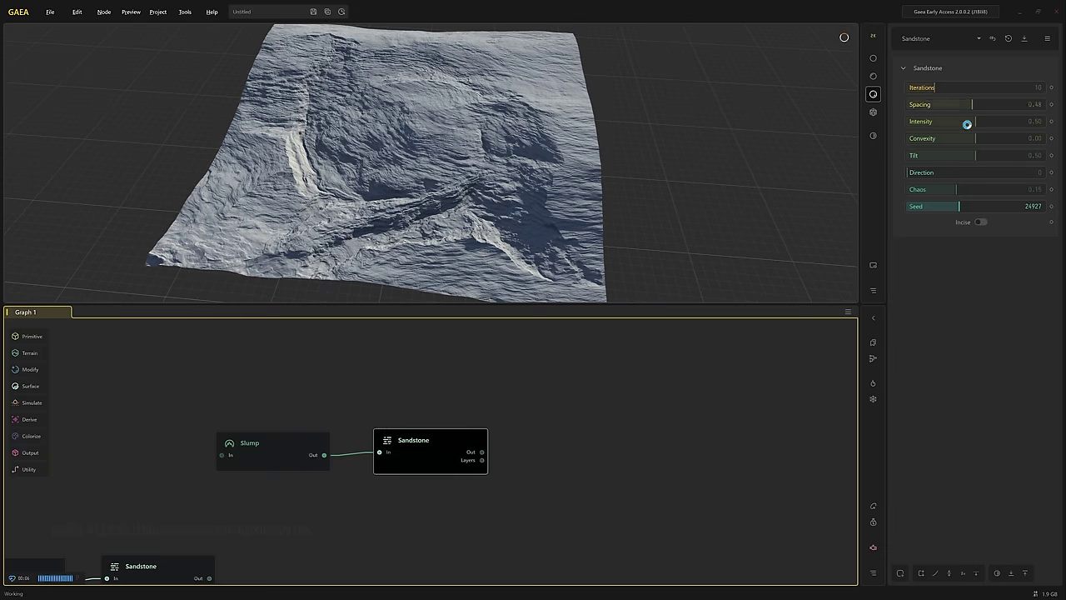
pyautogui.click(1027, 193)
pyautogui.moveTo(411, 277); pyautogui.dragTo(438, 275)
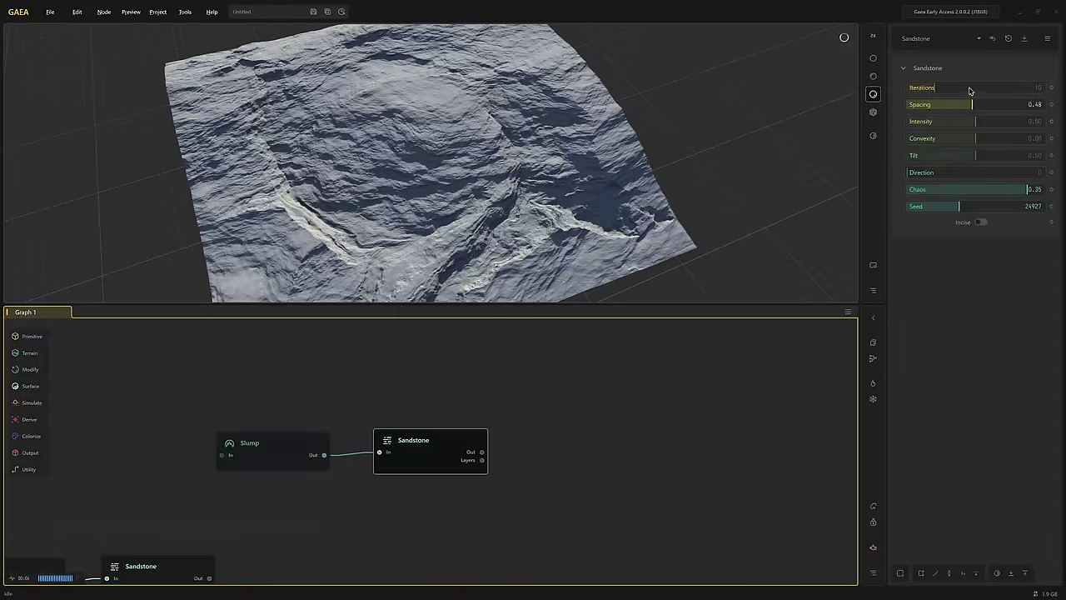
# Set the Sandstone node's Iterations to 22 and Intensity to 0.90
pyautogui.click(1000, 88)
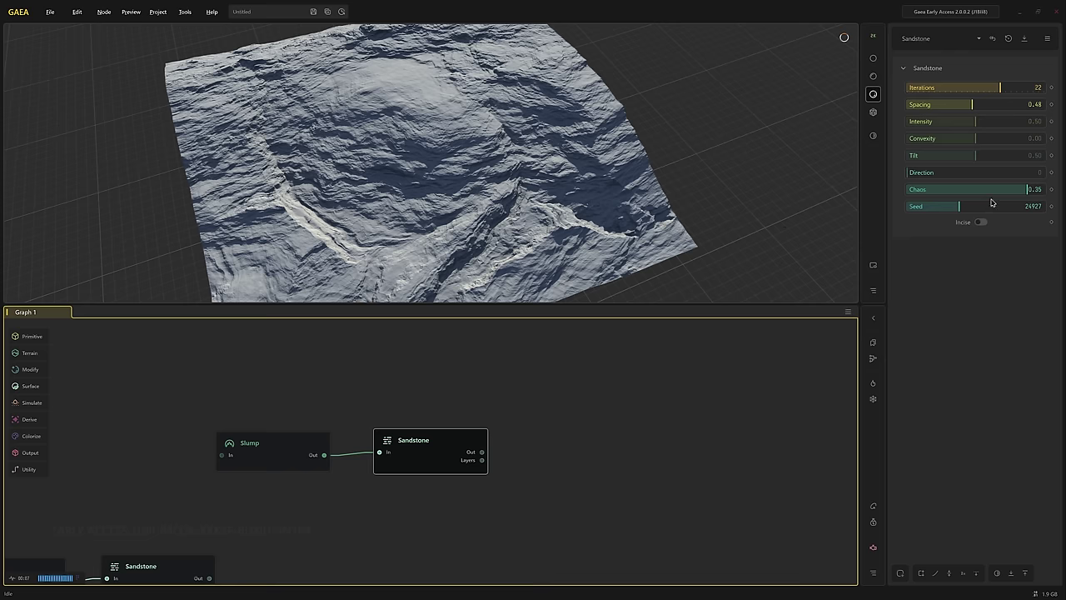
pyautogui.click(1029, 125)
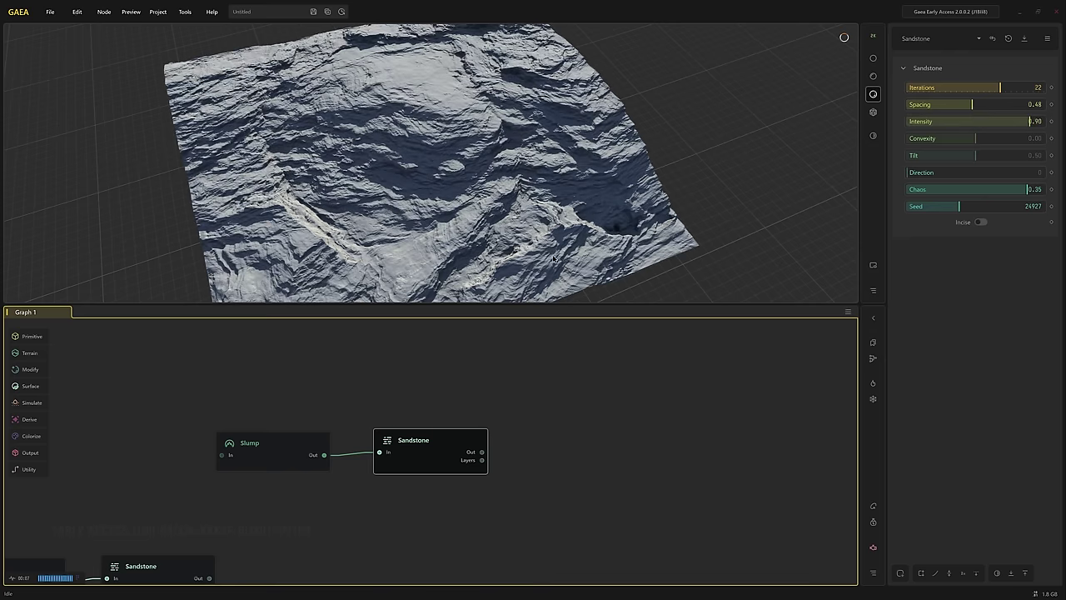
pyautogui.moveTo(554, 258); pyautogui.dragTo(447, 245)
pyautogui.scroll(3, 562, 233)
pyautogui.scroll(-3, 441, 250)
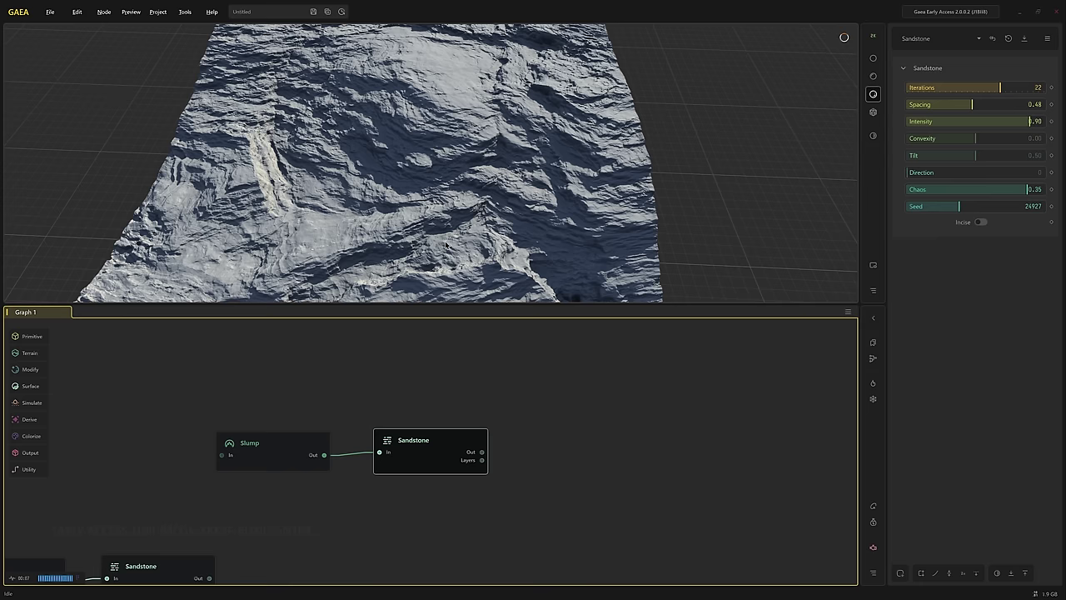
# Compare the Slump terrain with the adjusted Sandstone result in the 3D view
pyautogui.click(264, 443)
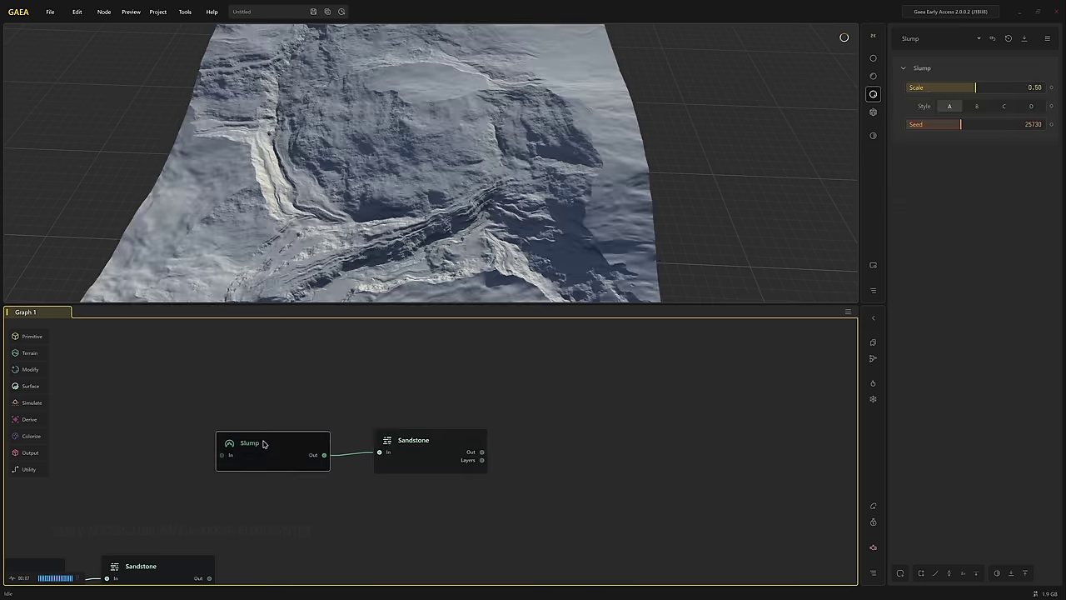
pyautogui.click(397, 453)
pyautogui.moveTo(352, 245); pyautogui.dragTo(454, 136)
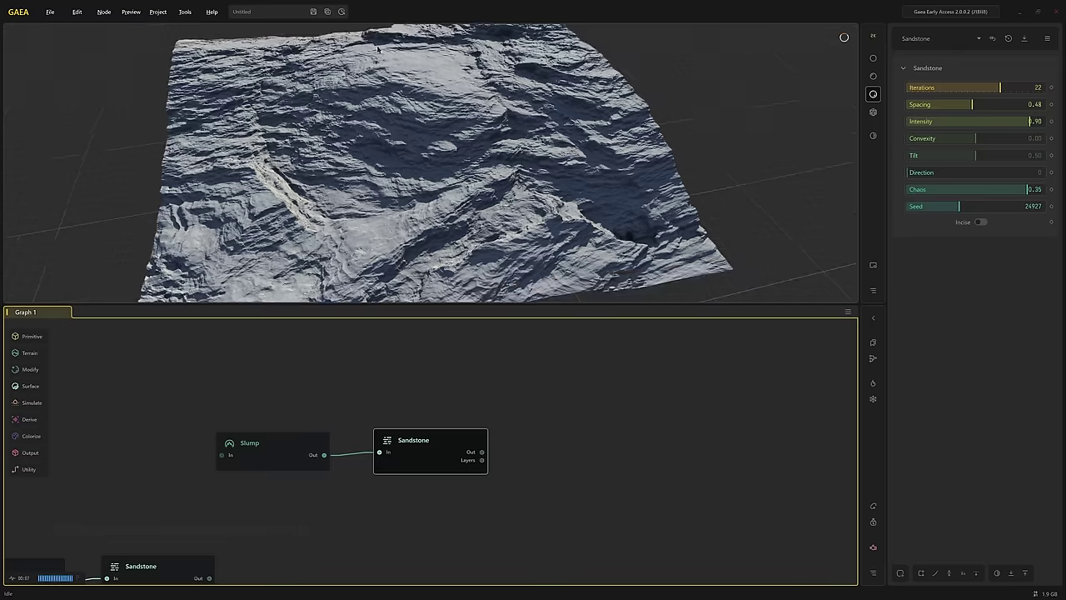
# Enable Incise on the Sandstone node and compare the incised terrain with its Slump input
pyautogui.click(981, 222)
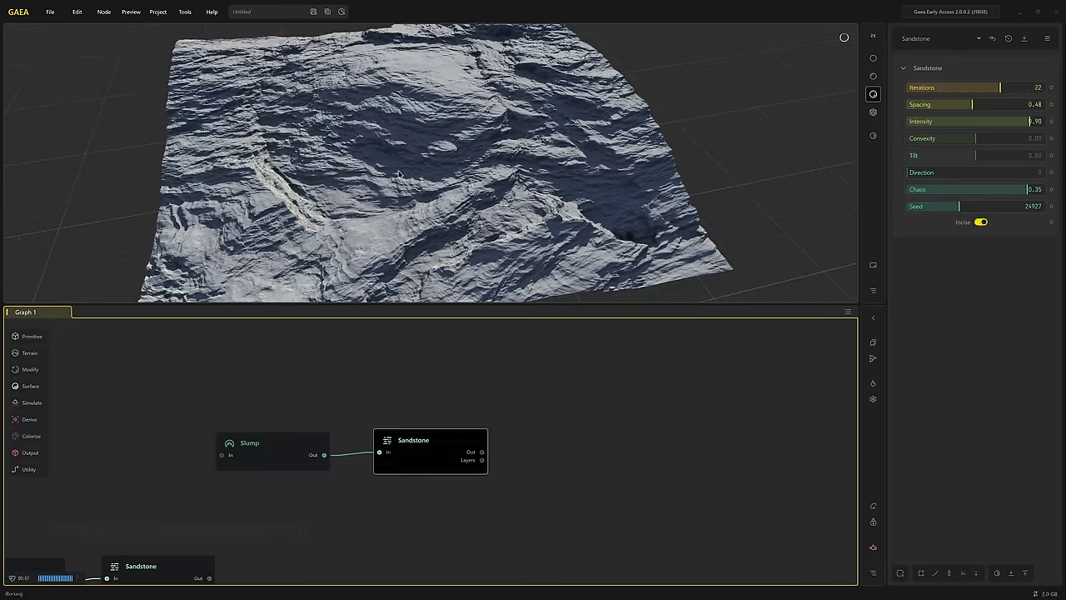
pyautogui.moveTo(382, 214); pyautogui.dragTo(414, 211)
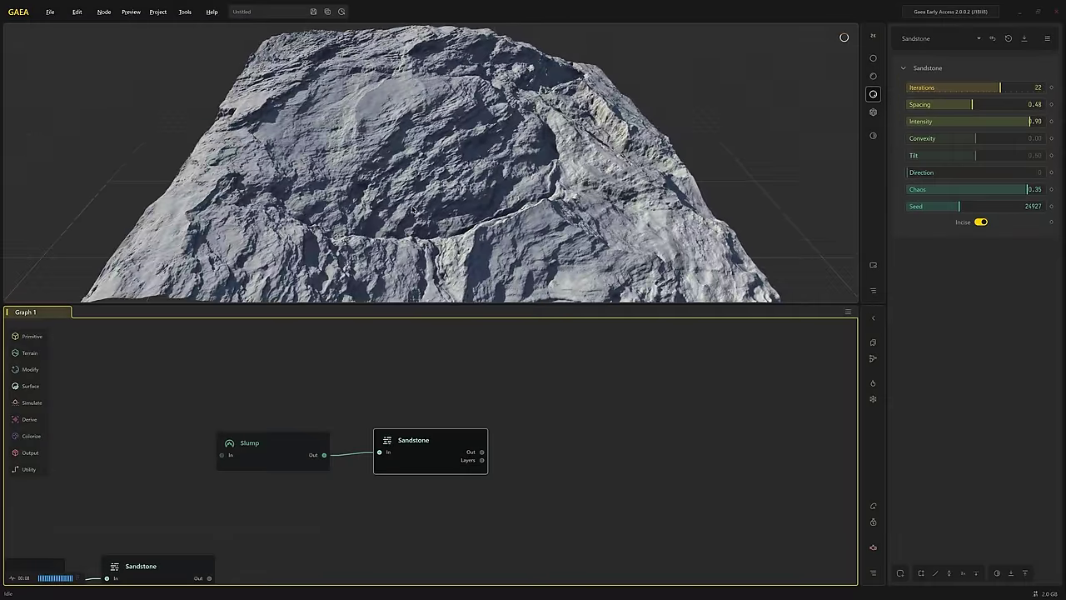
pyautogui.click(288, 445)
pyautogui.click(392, 447)
pyautogui.click(315, 450)
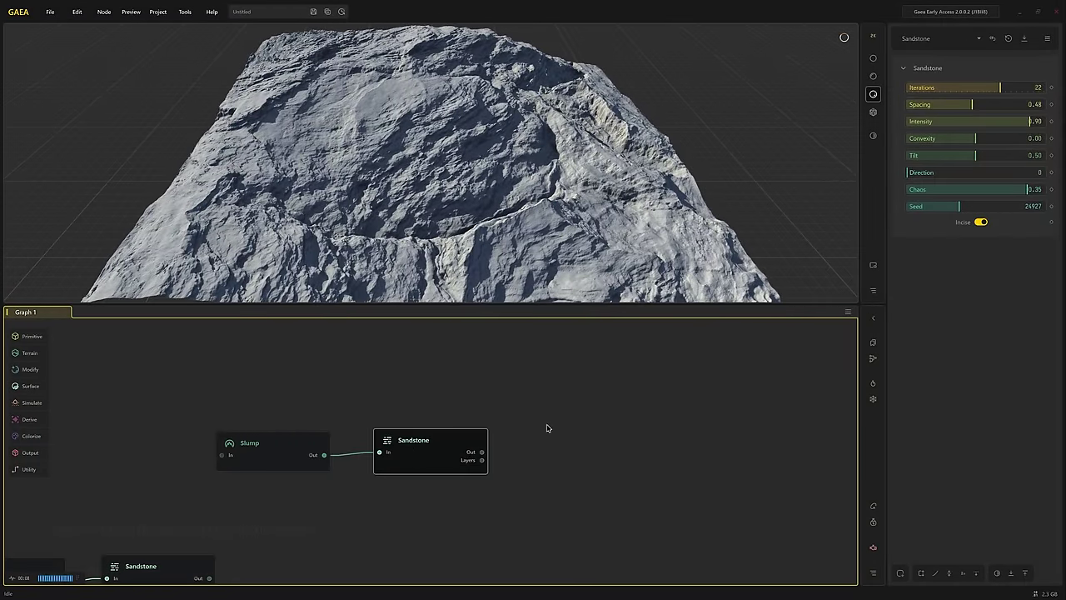
# Add an Erosion2 node fed by the Sandstone node's main output and inspect the eroded terrain
pyautogui.scroll(-5, 446, 264)
pyautogui.moveTo(359, 184); pyautogui.dragTo(358, 224)
pyautogui.scroll(5, 448, 266)
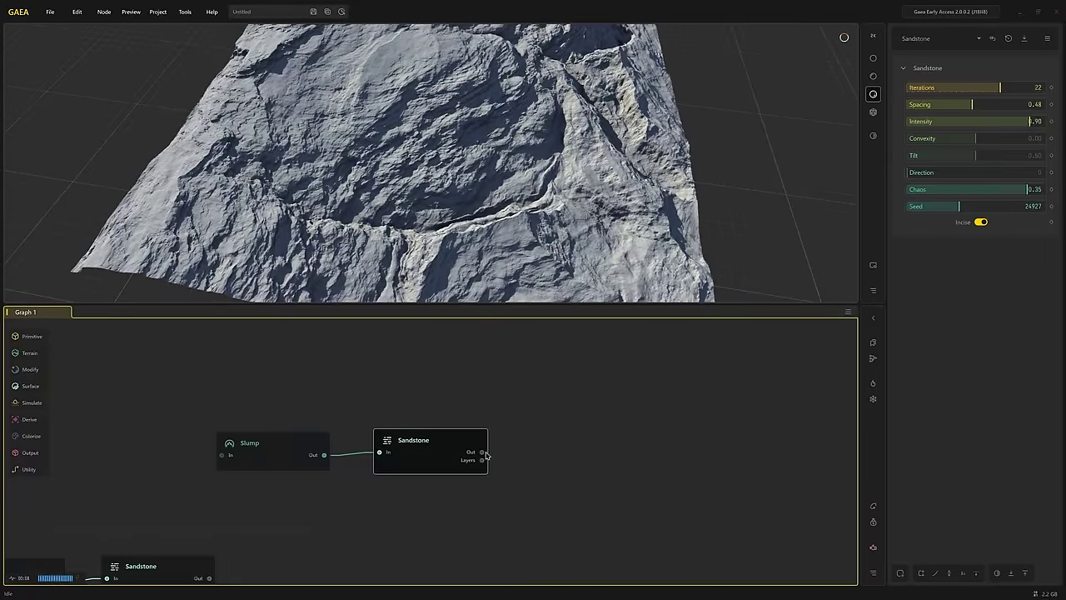
pyautogui.moveTo(482, 451); pyautogui.dragTo(537, 414)
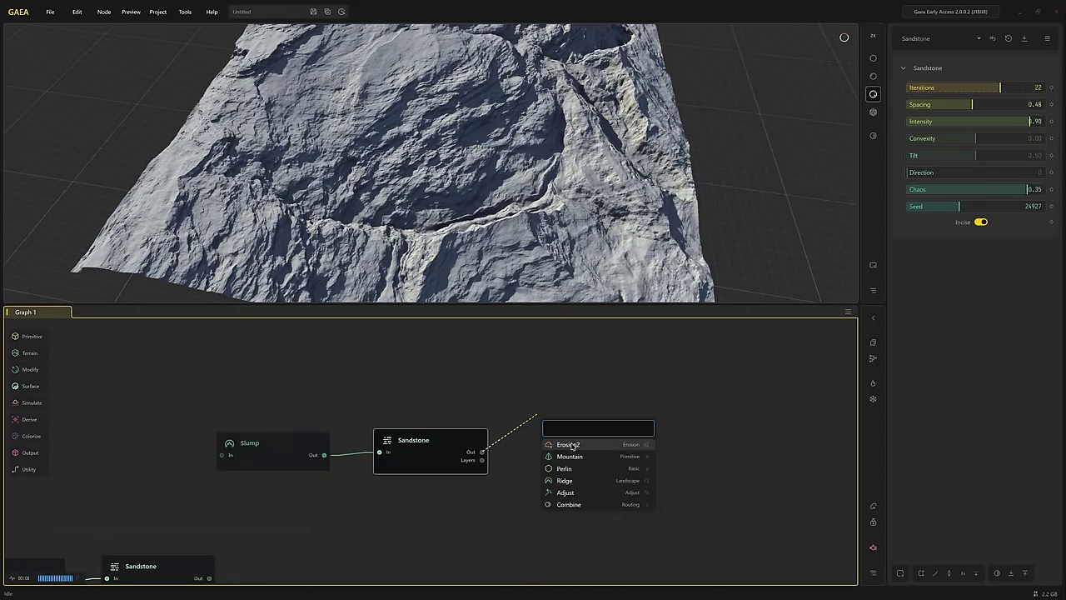
pyautogui.click(570, 445)
pyautogui.moveTo(433, 462); pyautogui.dragTo(434, 463)
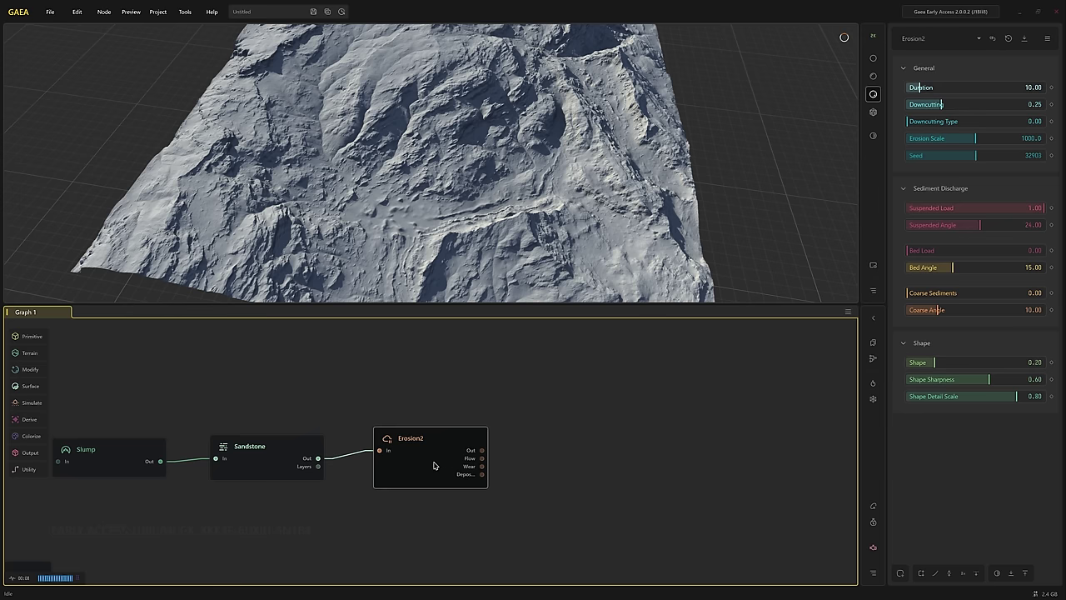
pyautogui.moveTo(375, 256); pyautogui.dragTo(338, 285)
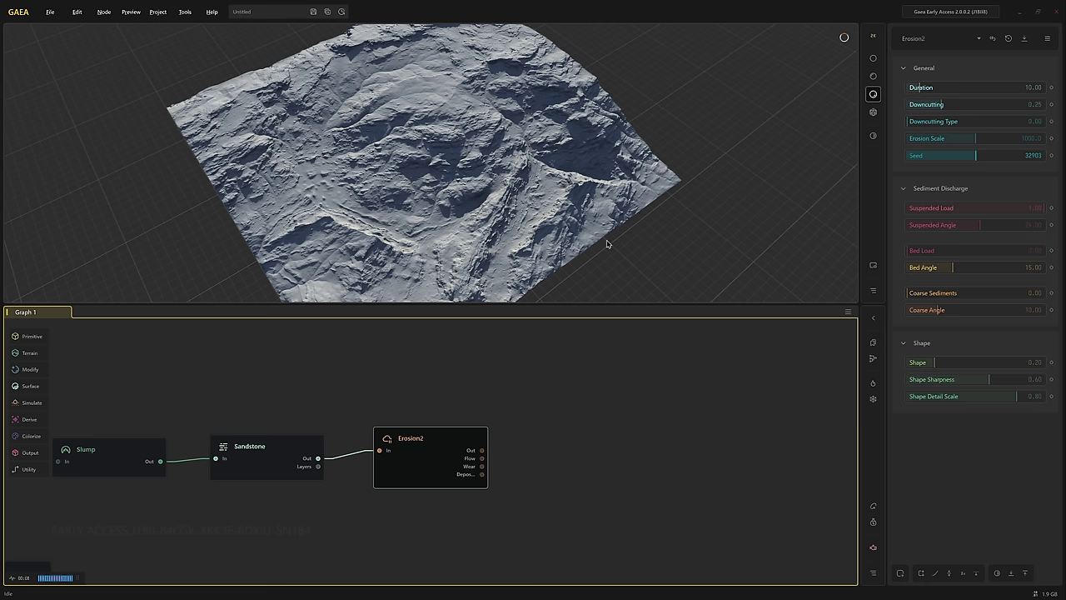
pyautogui.moveTo(504, 221); pyautogui.dragTo(436, 249)
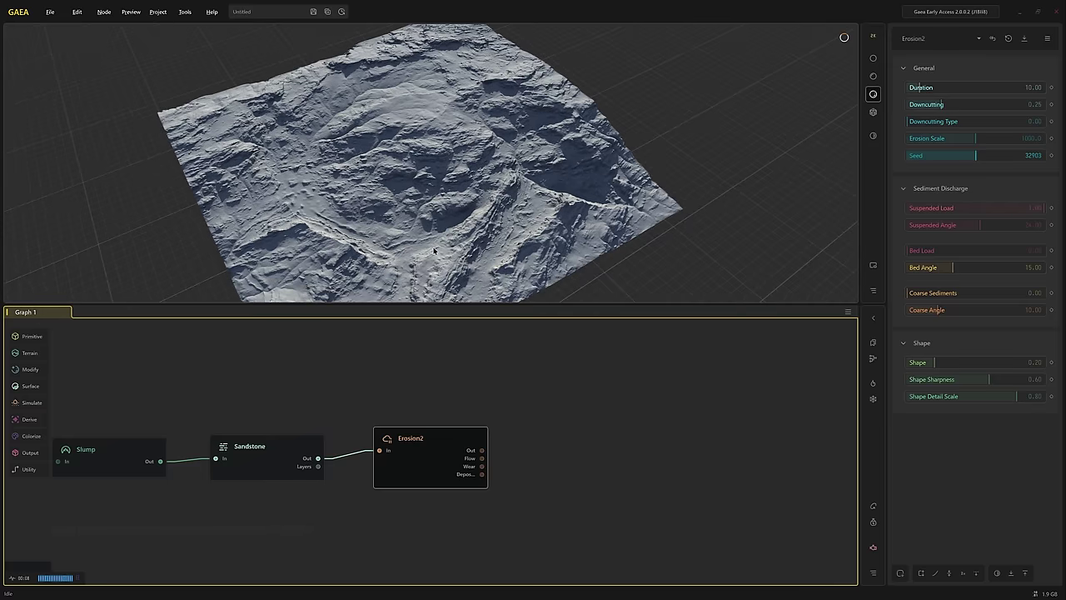
# Set the Erosion2 node's Duration to 92.25 and examine the heavily eroded terrain from several angles
pyautogui.click(979, 87)
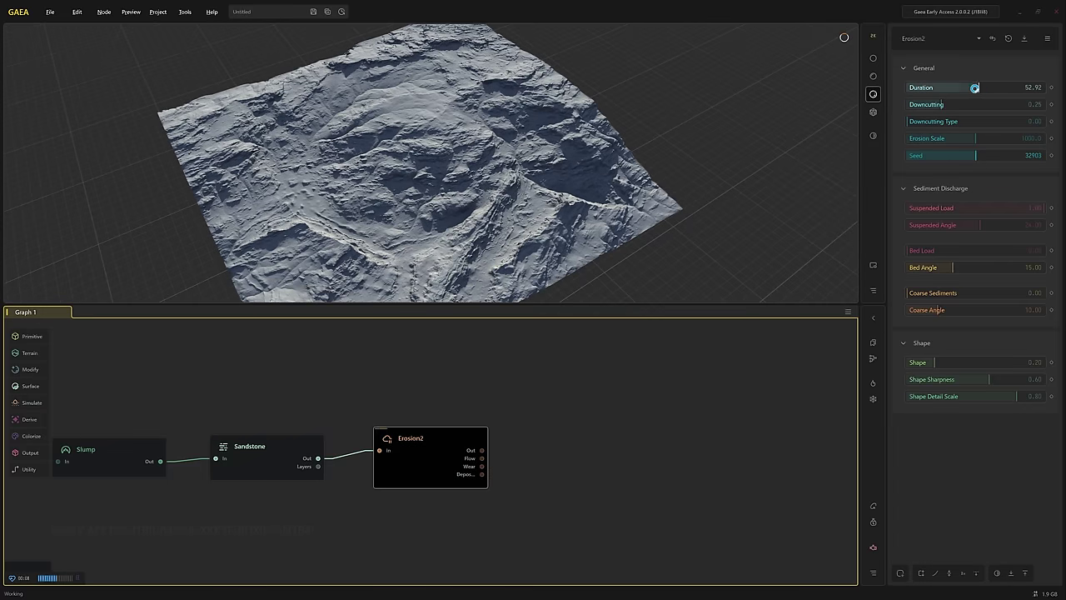
pyautogui.click(1014, 87)
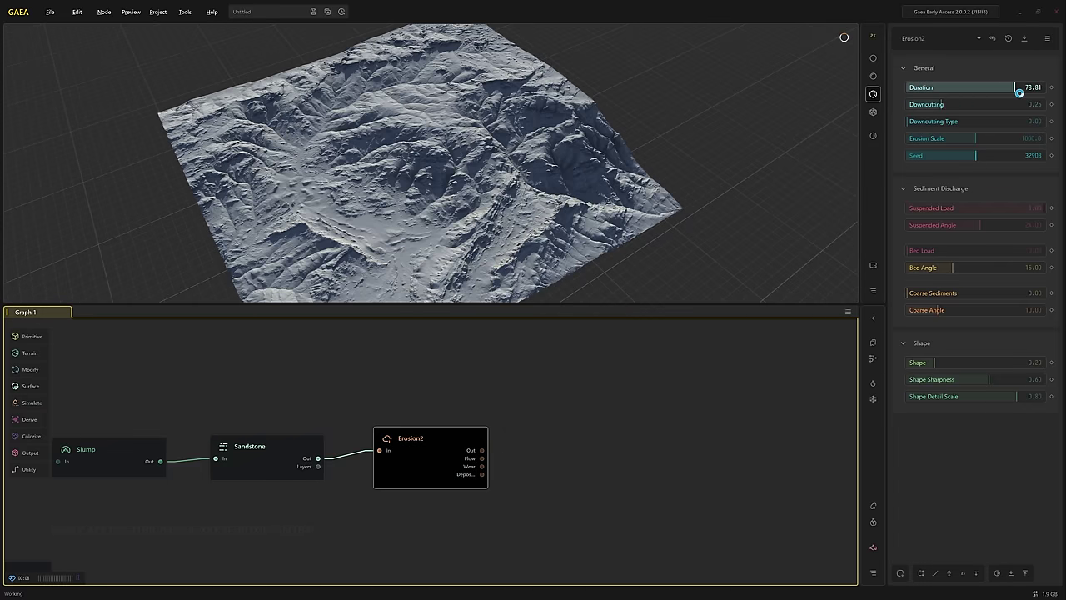
pyautogui.click(1036, 87)
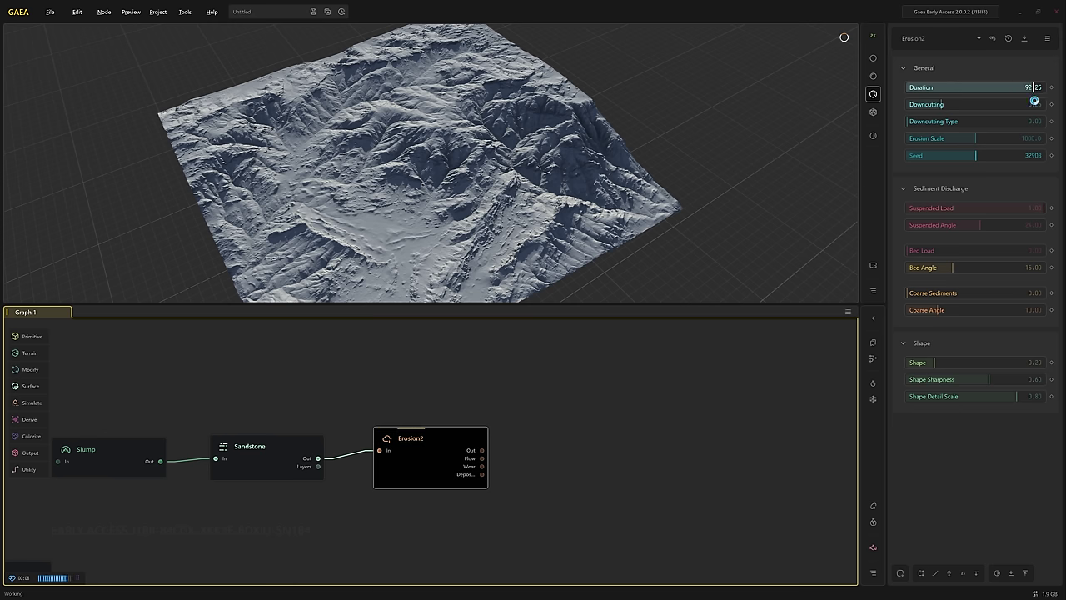
pyautogui.moveTo(440, 193)
pyautogui.mouseDown()
pyautogui.moveTo(446, 182)
pyautogui.moveTo(453, 196)
pyautogui.mouseUp()
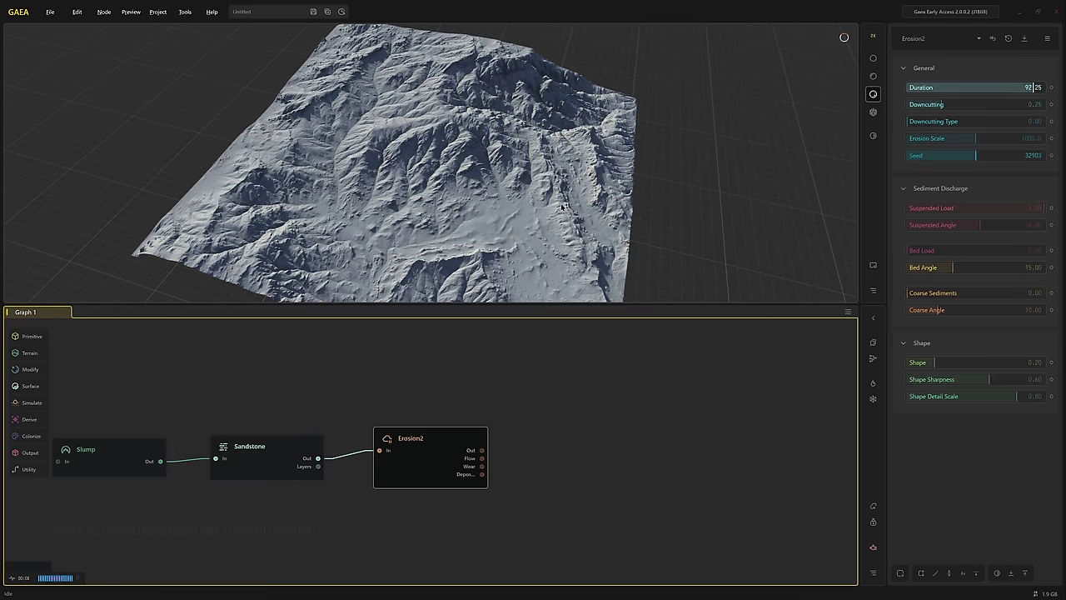
pyautogui.moveTo(457, 219); pyautogui.dragTo(457, 221)
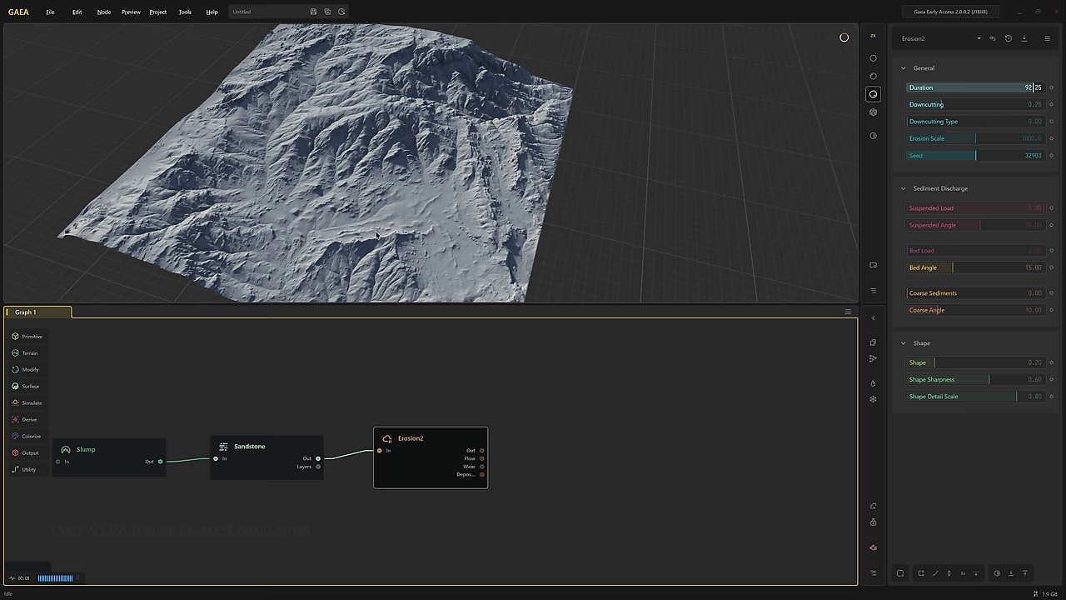
pyautogui.moveTo(354, 182); pyautogui.dragTo(350, 214)
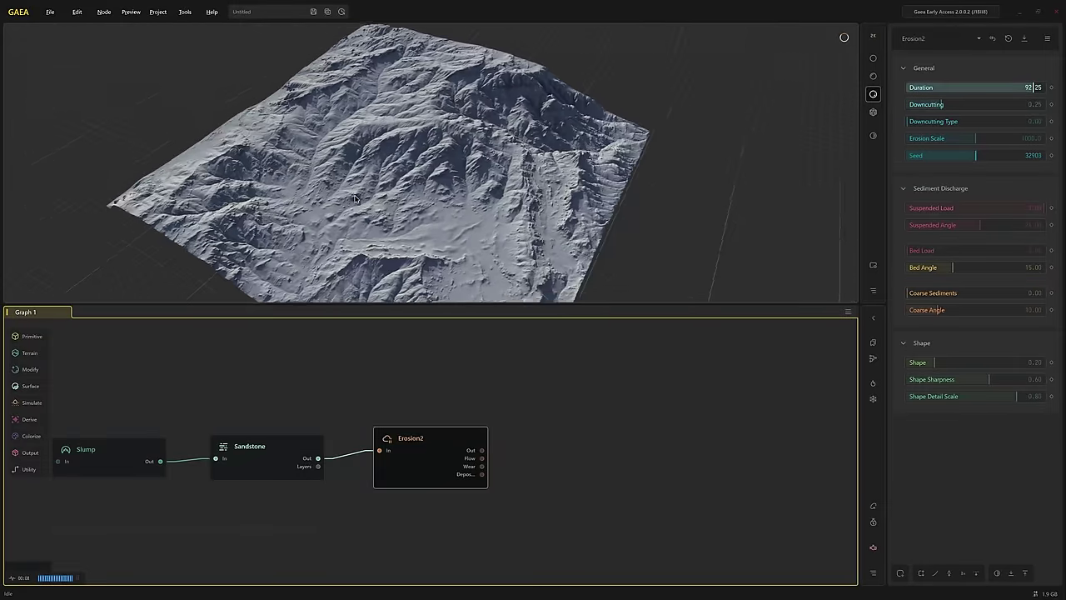
pyautogui.scroll(3, 353, 213)
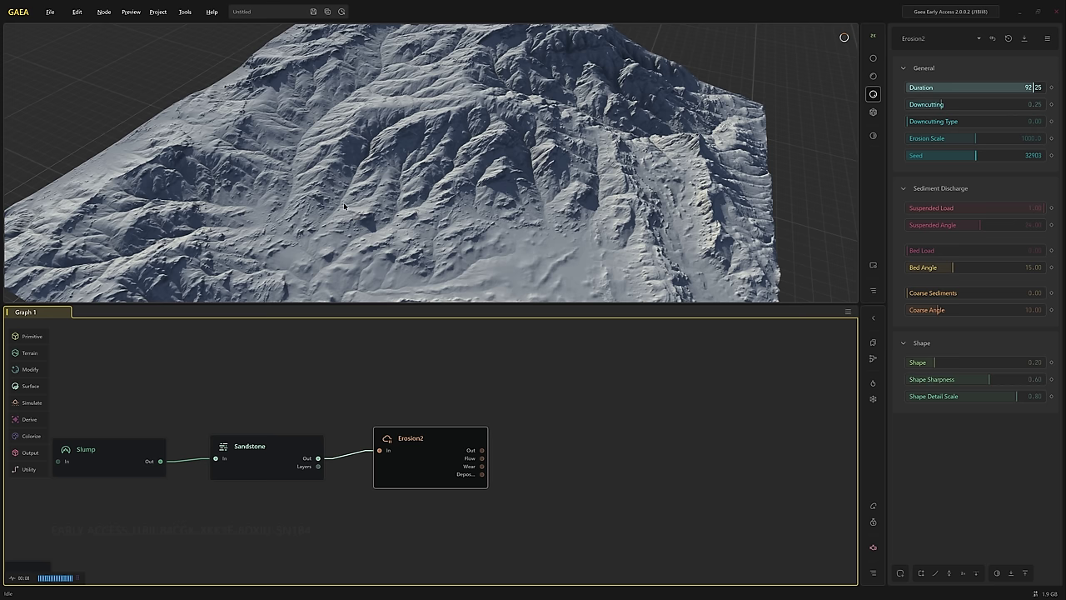
pyautogui.scroll(-3, 402, 181)
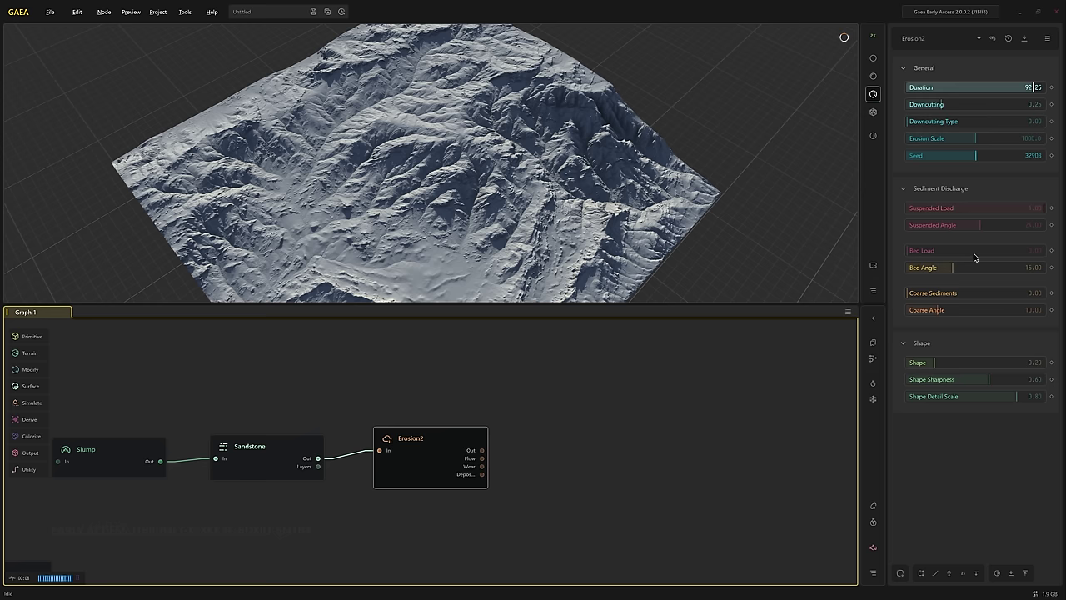
pyautogui.moveTo(406, 227)
pyautogui.mouseDown()
pyautogui.moveTo(420, 200)
pyautogui.moveTo(433, 218)
pyautogui.moveTo(419, 225)
pyautogui.mouseUp()
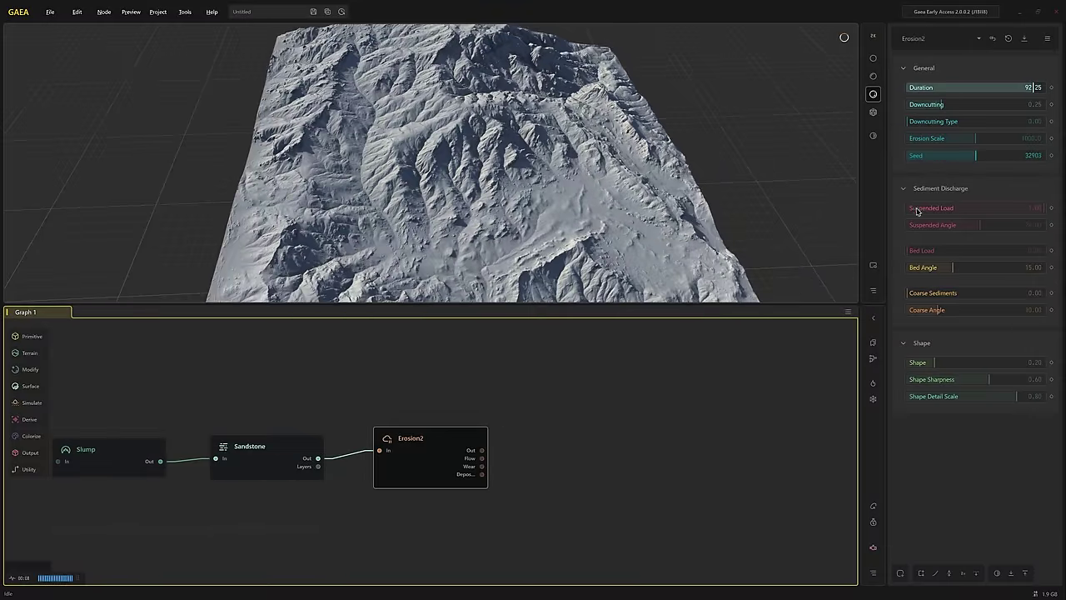
# Set the Erosion2 node's Coarse Sediments to 0.83 and inspect the sediment up close
pyautogui.click(1020, 292)
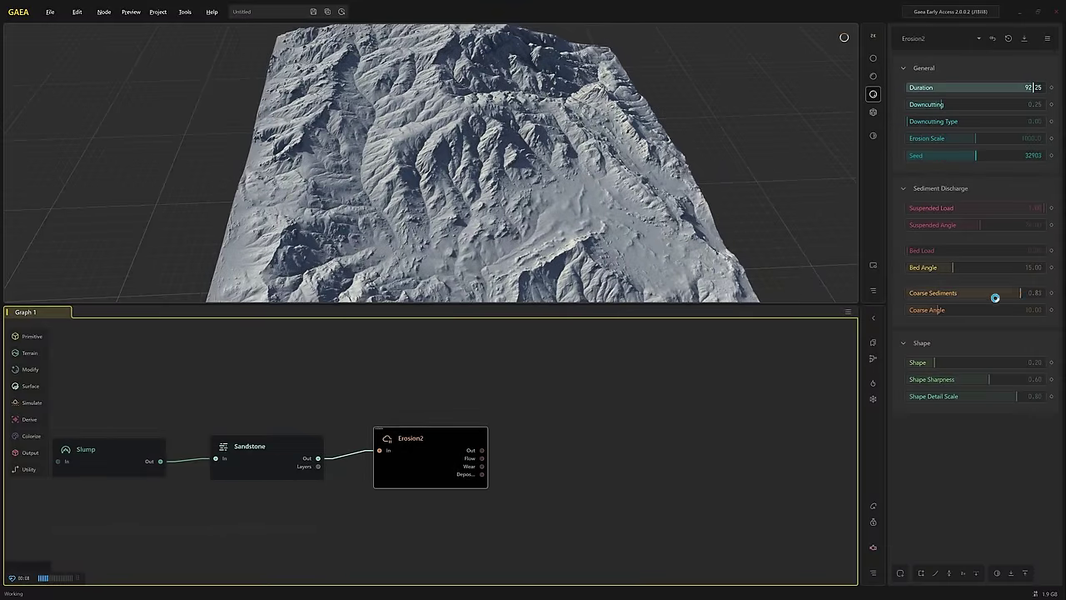
pyautogui.scroll(3, 518, 237)
pyautogui.moveTo(517, 236); pyautogui.dragTo(396, 200)
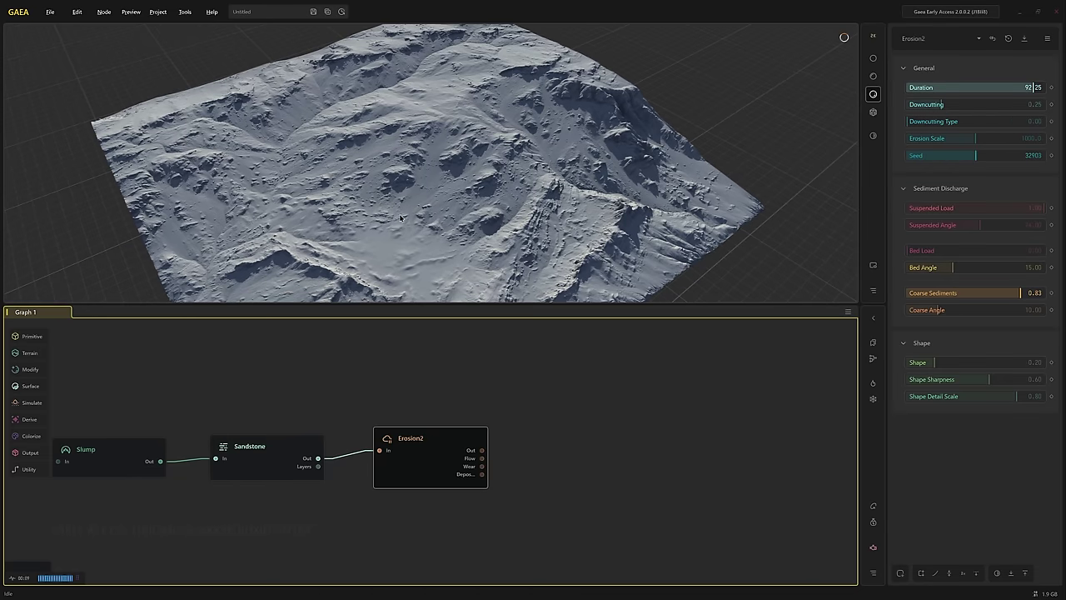
pyautogui.moveTo(400, 217); pyautogui.dragTo(393, 193)
pyautogui.scroll(5, 394, 193)
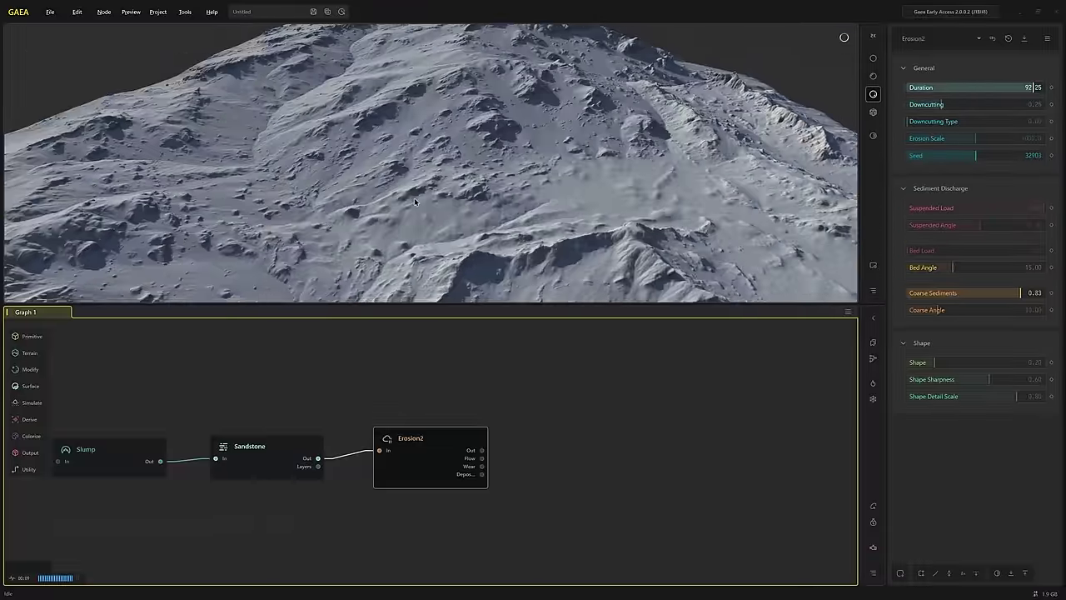
pyautogui.scroll(-8, 414, 197)
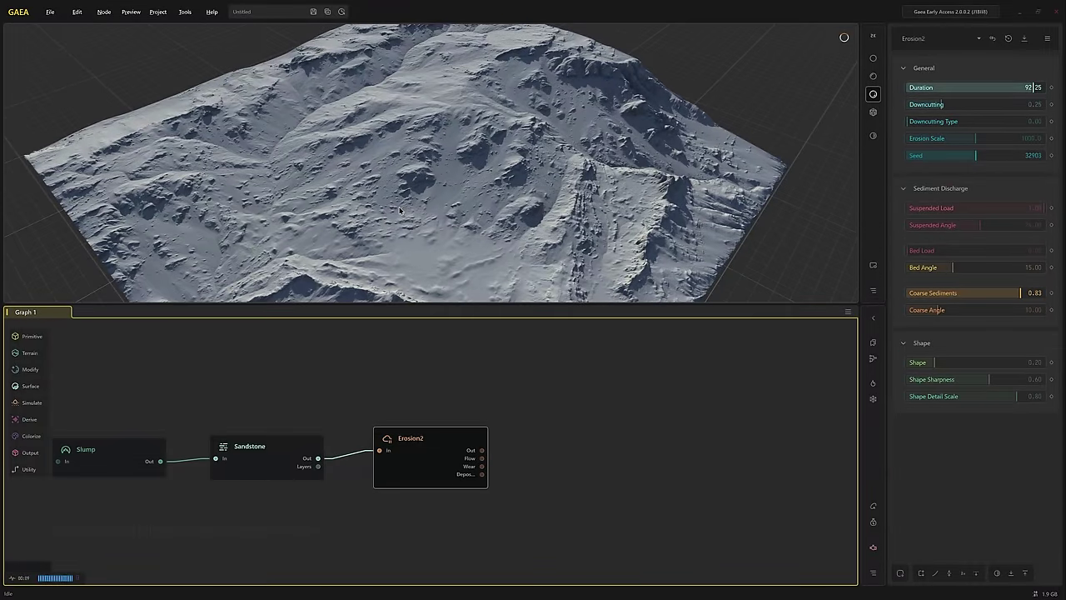
# Set the Erosion2 node's Bed Load to 0.35 and inspect the deposits on the terrain
pyautogui.click(955, 251)
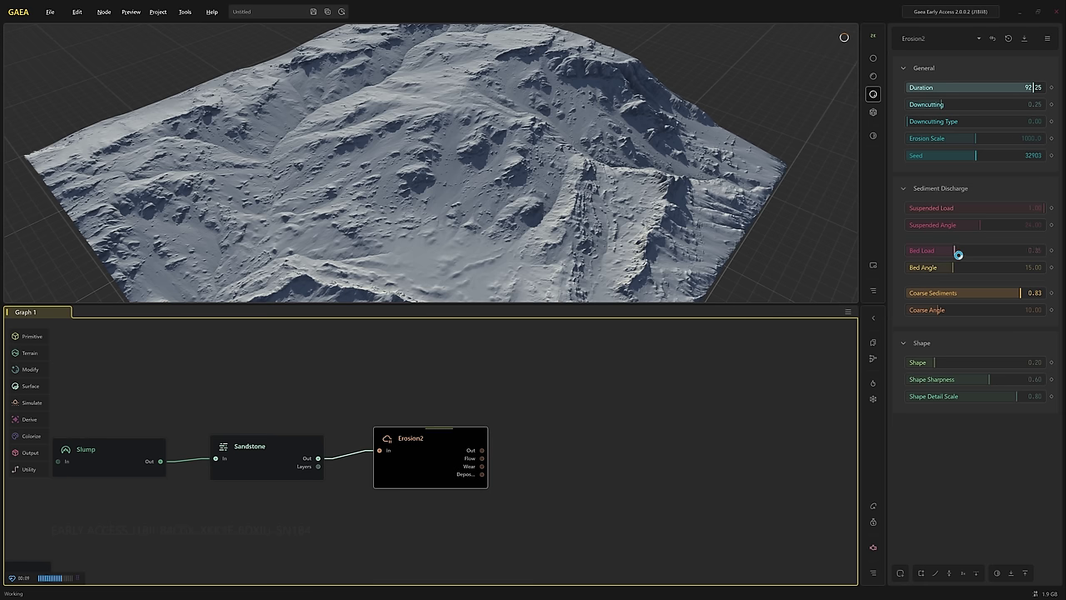
pyautogui.moveTo(957, 254); pyautogui.dragTo(956, 254)
pyautogui.scroll(3, 397, 186)
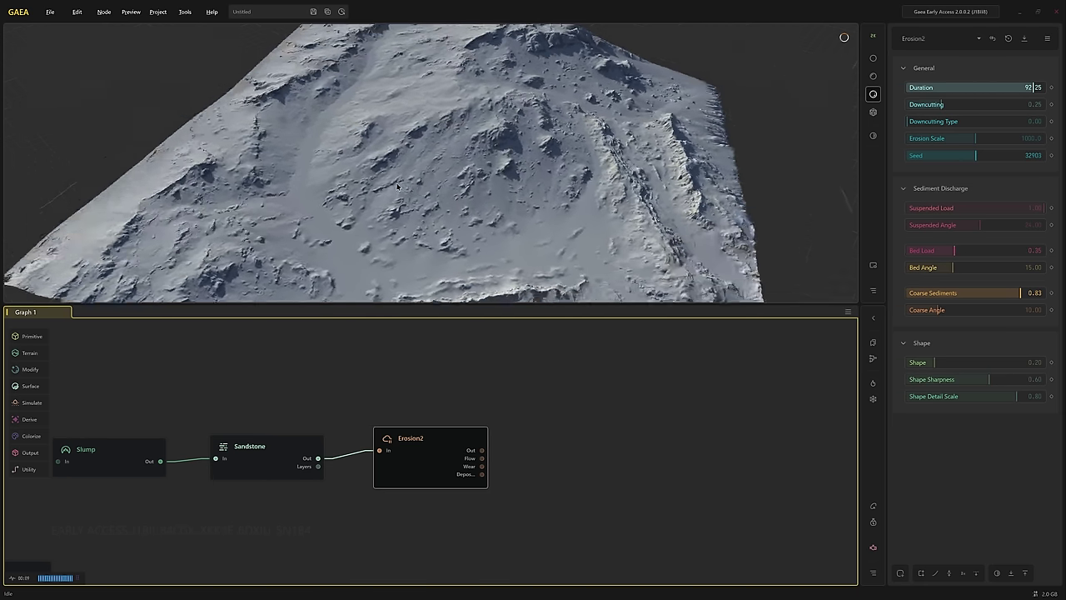
pyautogui.moveTo(397, 186); pyautogui.dragTo(349, 58)
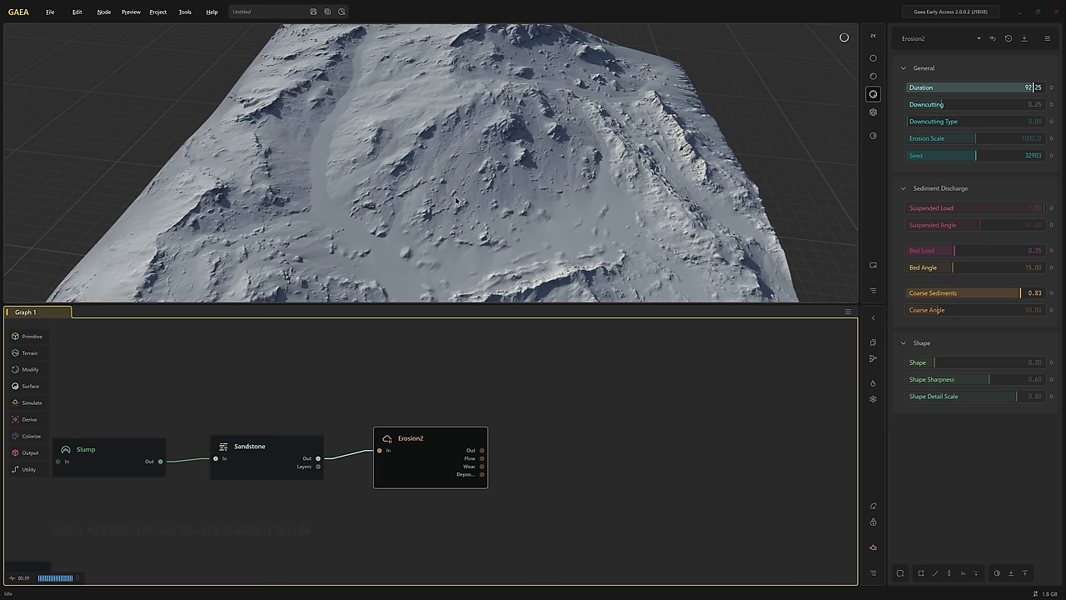
pyautogui.moveTo(456, 201)
pyautogui.mouseDown()
pyautogui.moveTo(421, 200)
pyautogui.moveTo(455, 180)
pyautogui.mouseUp()
pyautogui.scroll(-3, 422, 201)
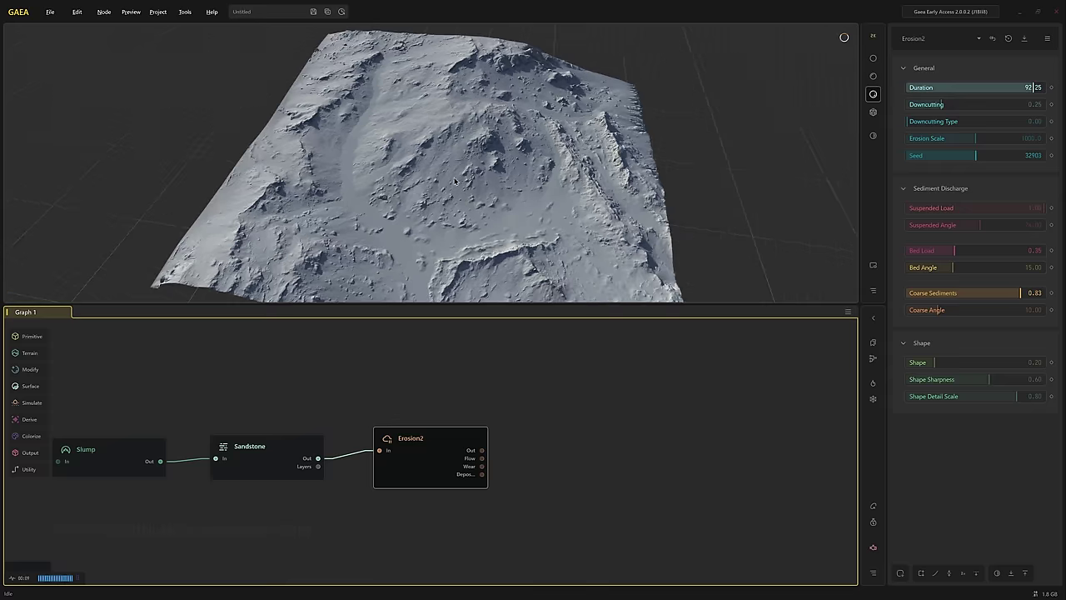
# Reduce the Erosion2 node's Duration to 7.96 and check the lightly eroded terrain
pyautogui.click(944, 87)
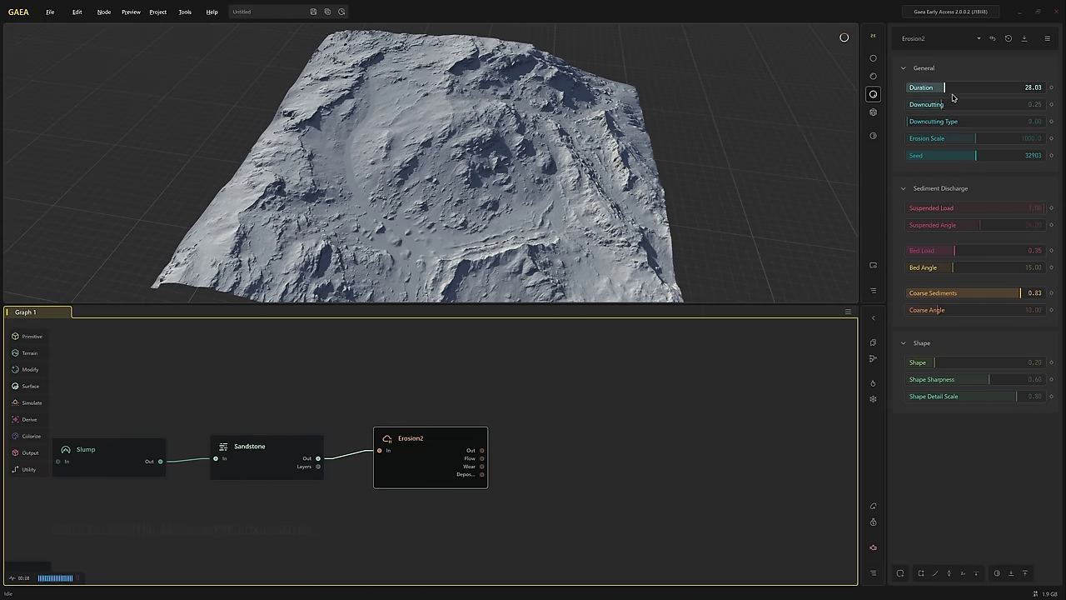
pyautogui.click(918, 88)
pyautogui.moveTo(481, 232); pyautogui.dragTo(421, 237)
pyautogui.scroll(3, 446, 235)
pyautogui.scroll(-3, 421, 236)
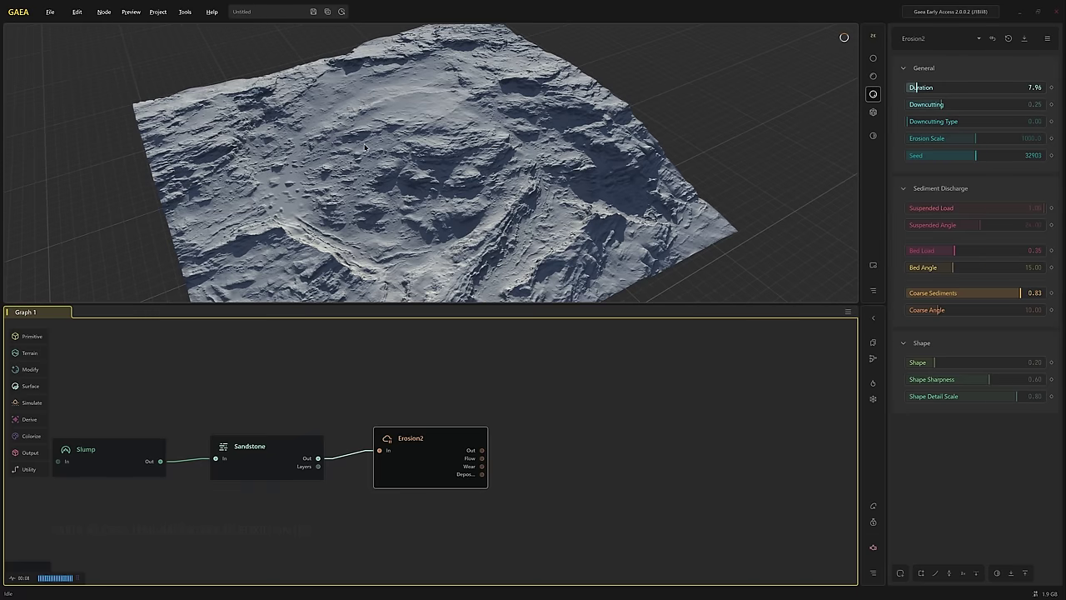
# Compare the Sandstone terrain with the Erosion2 result in the 3D view
pyautogui.click(286, 444)
pyautogui.click(409, 462)
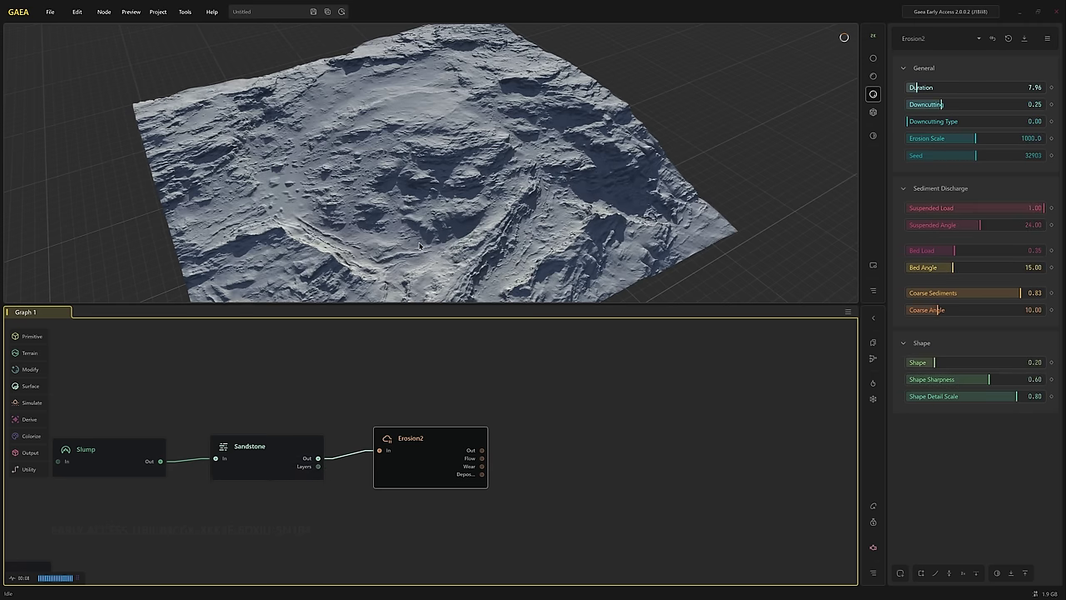
pyautogui.moveTo(419, 247); pyautogui.dragTo(388, 272)
pyautogui.scroll(3, 409, 242)
pyautogui.scroll(-3, 410, 242)
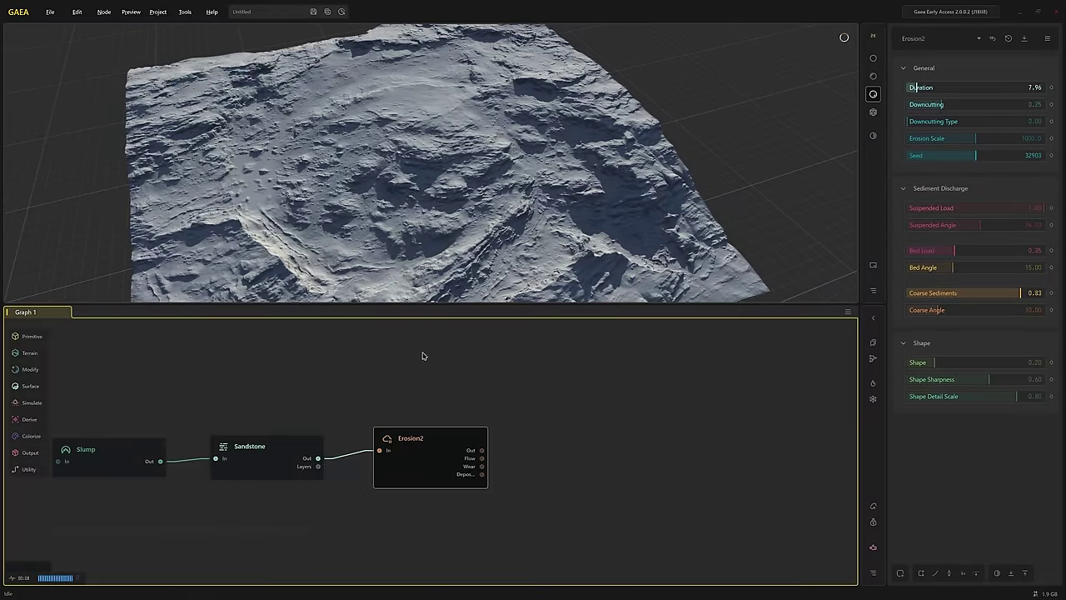
pyautogui.moveTo(521, 383); pyautogui.dragTo(372, 413, button='middle')
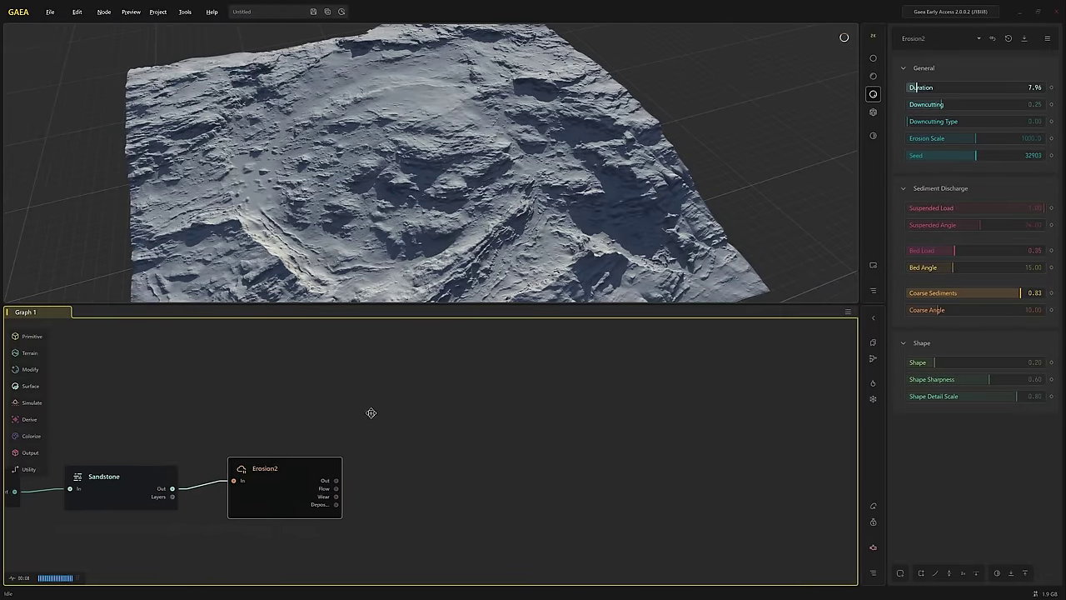
pyautogui.moveTo(337, 275)
pyautogui.mouseDown()
pyautogui.moveTo(341, 246)
pyautogui.moveTo(343, 256)
pyautogui.mouseUp()
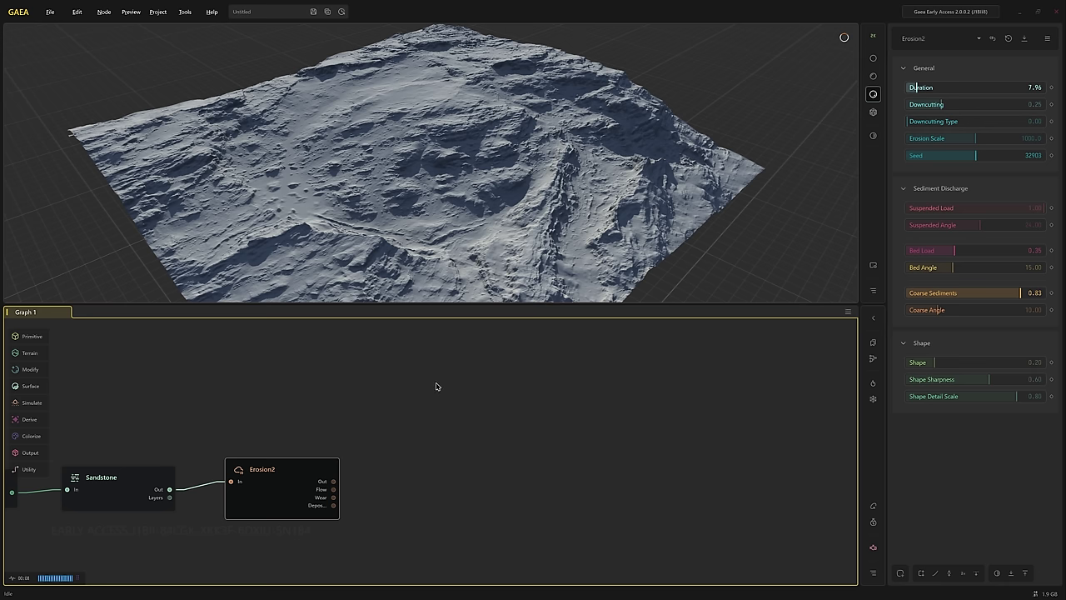
# Add a separate Ridge node in an empty area of the graph and inspect its terrain
pyautogui.moveTo(437, 386); pyautogui.dragTo(239, 465, button='middle')
pyautogui.click(285, 412)
pyautogui.press('Tab')
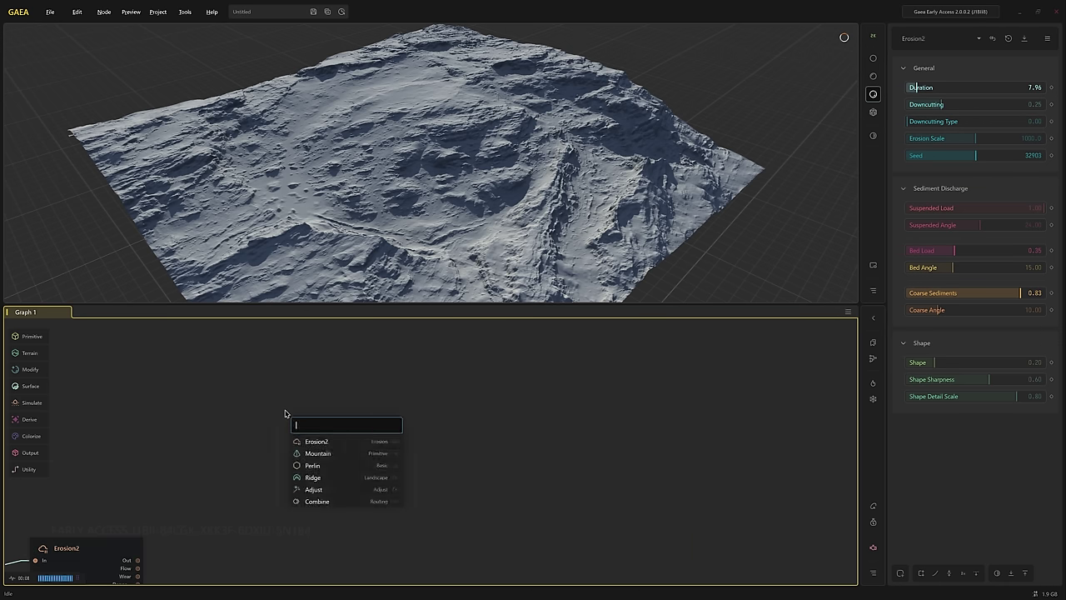
pyautogui.write('rid')
pyautogui.press('Return')
pyautogui.moveTo(367, 238); pyautogui.dragTo(281, 256)
pyautogui.moveTo(281, 256); pyautogui.dragTo(306, 258, button='middle')
pyautogui.scroll(3, 306, 258)
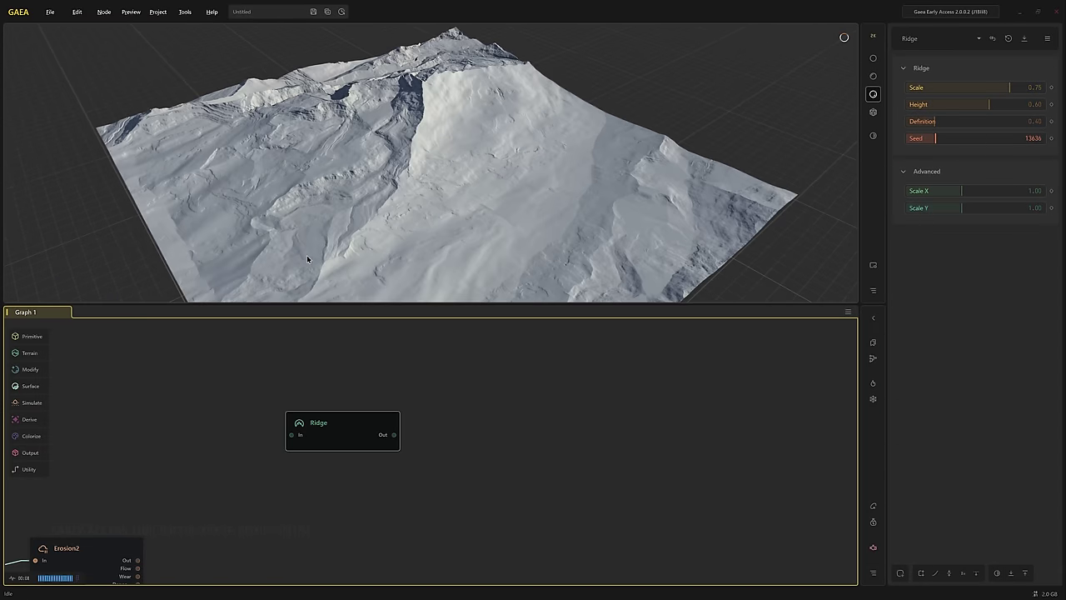
pyautogui.moveTo(307, 258)
pyautogui.mouseDown()
pyautogui.moveTo(327, 256)
pyautogui.moveTo(319, 259)
pyautogui.mouseUp()
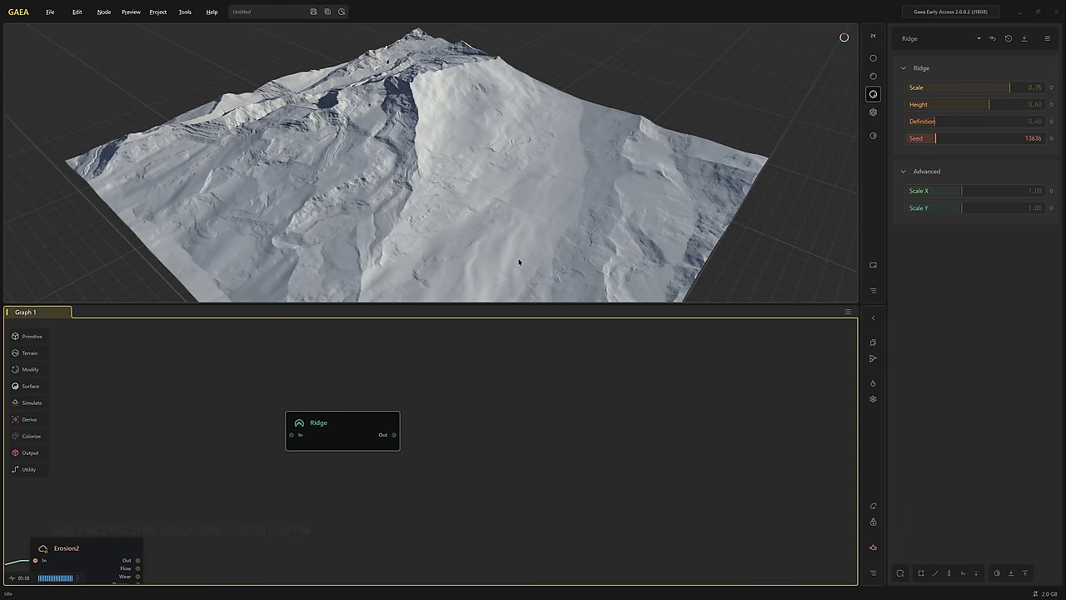
pyautogui.moveTo(518, 262); pyautogui.dragTo(482, 259)
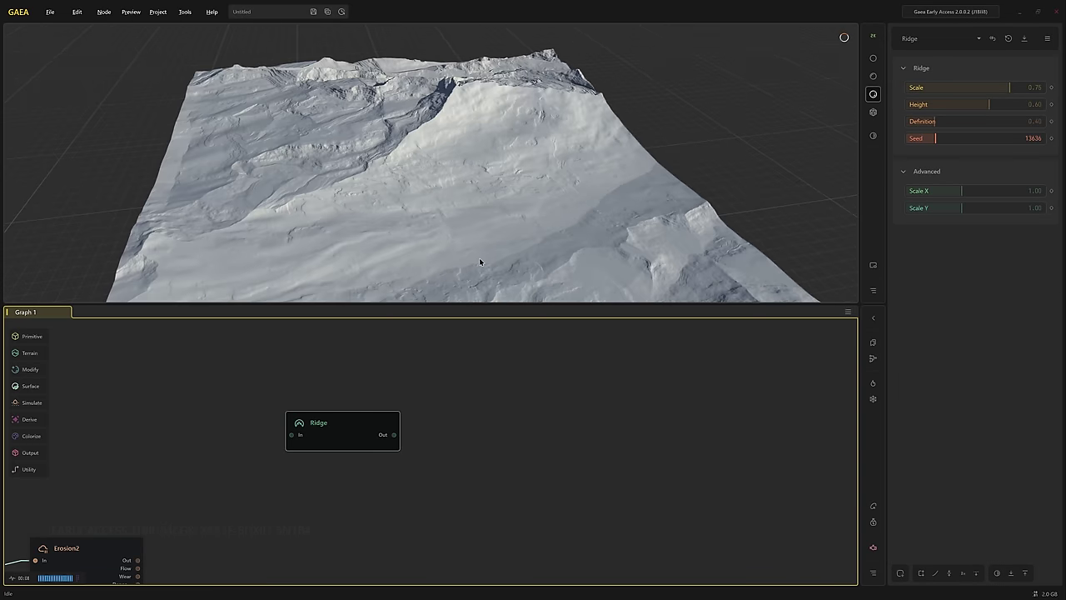
# Try different seeds on the Ridge node and settle on 28653
pyautogui.click(965, 140)
pyautogui.click(979, 139)
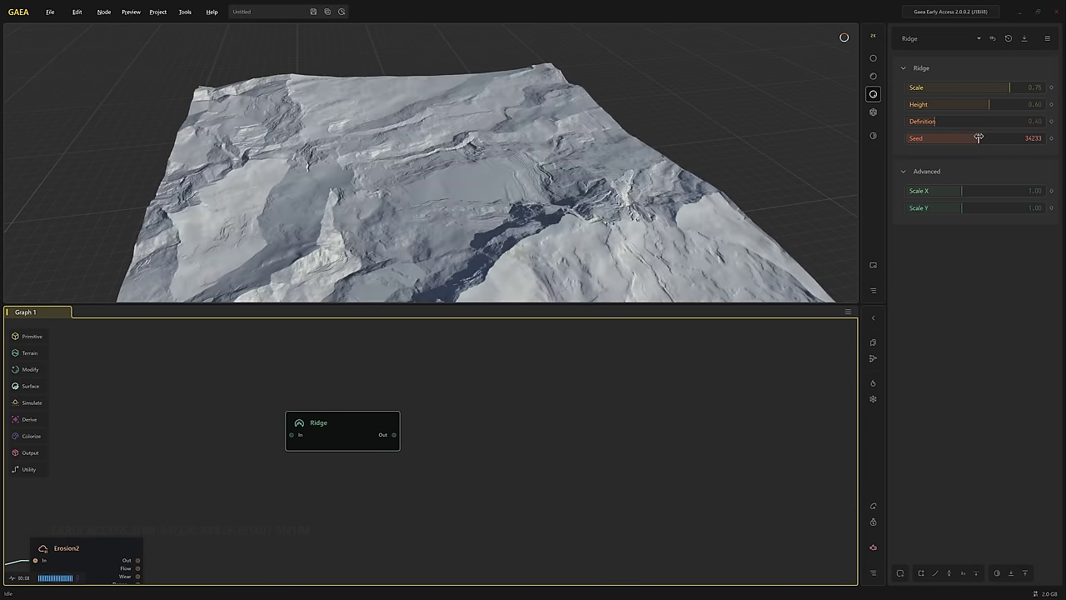
pyautogui.click(966, 138)
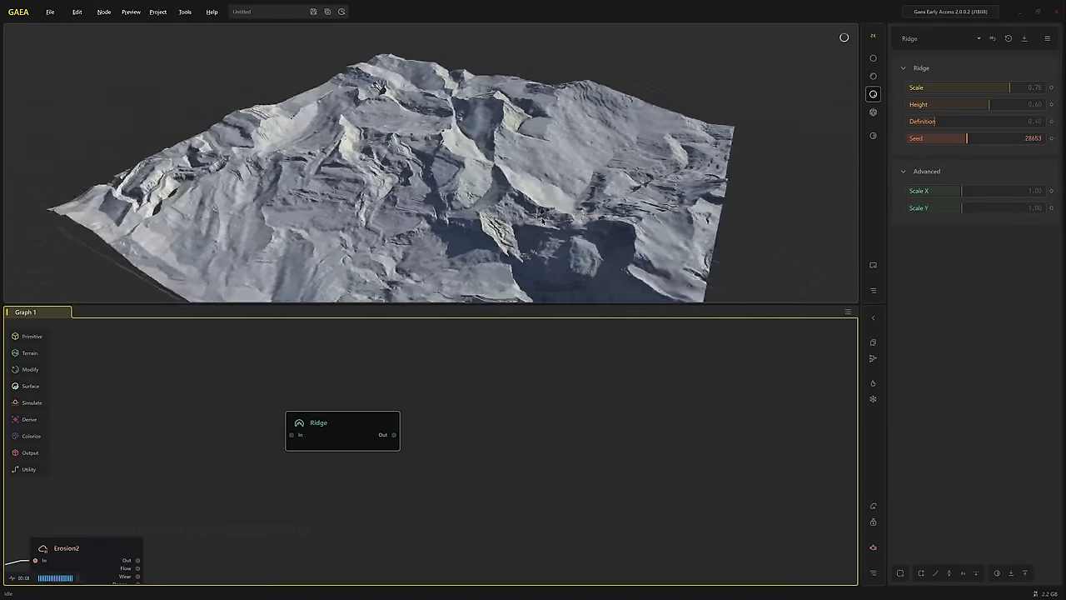
pyautogui.moveTo(542, 220); pyautogui.dragTo(465, 249)
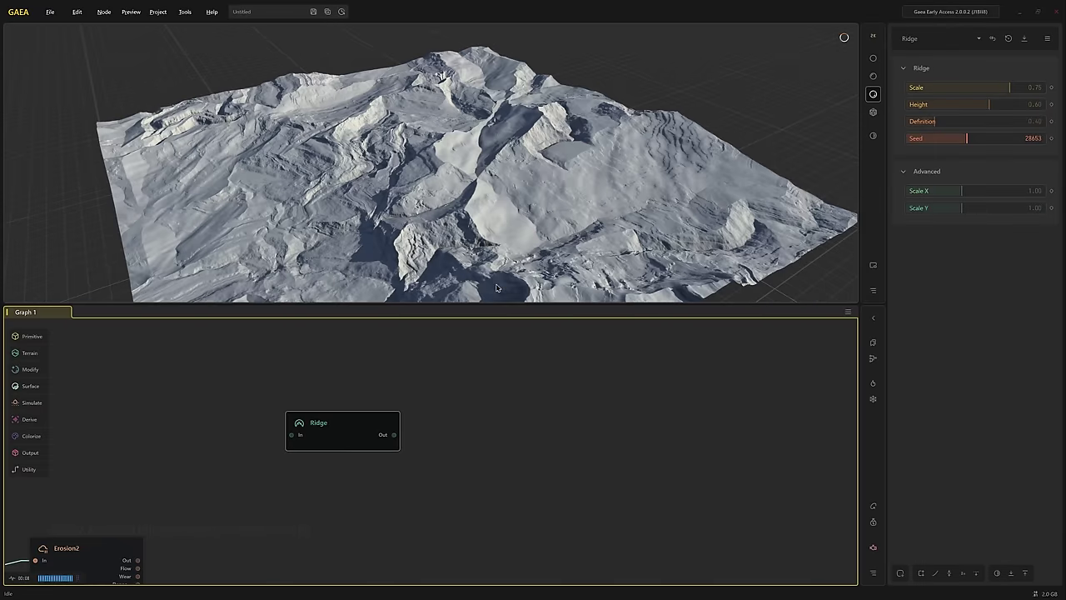
# Set the Ridge node's Definition to 0.69, amplify its output with a Multiplier of 2.07, and inspect the terrain
pyautogui.click(969, 122)
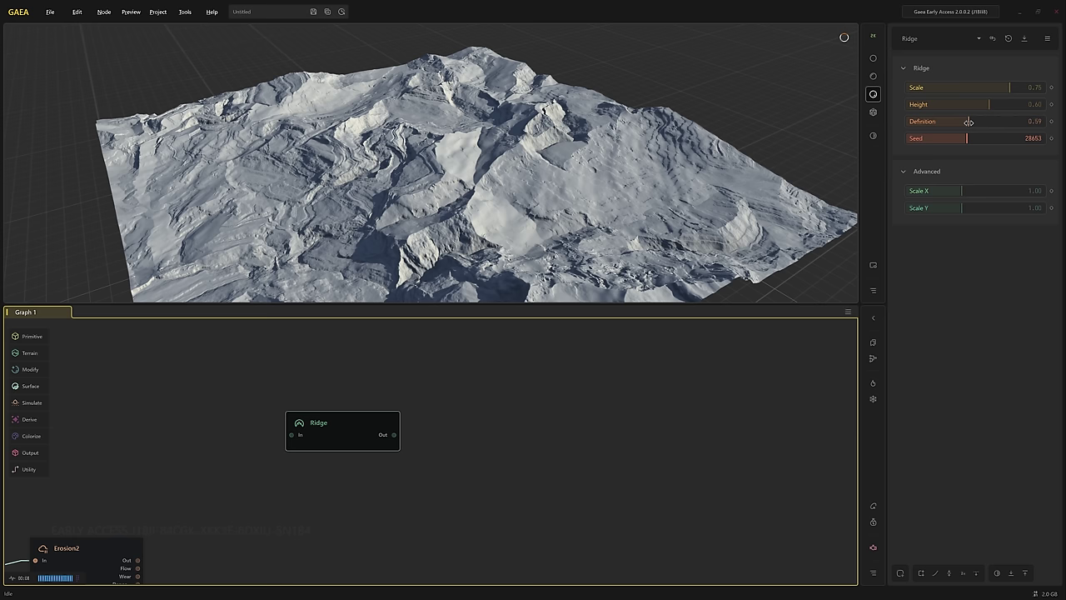
pyautogui.moveTo(969, 121); pyautogui.dragTo(988, 121)
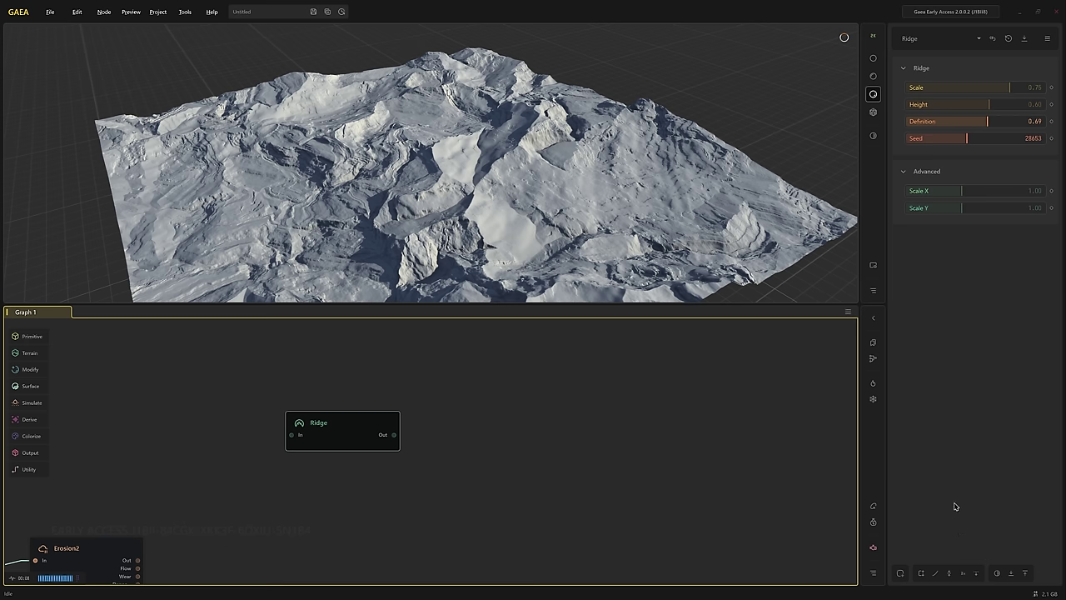
pyautogui.click(962, 575)
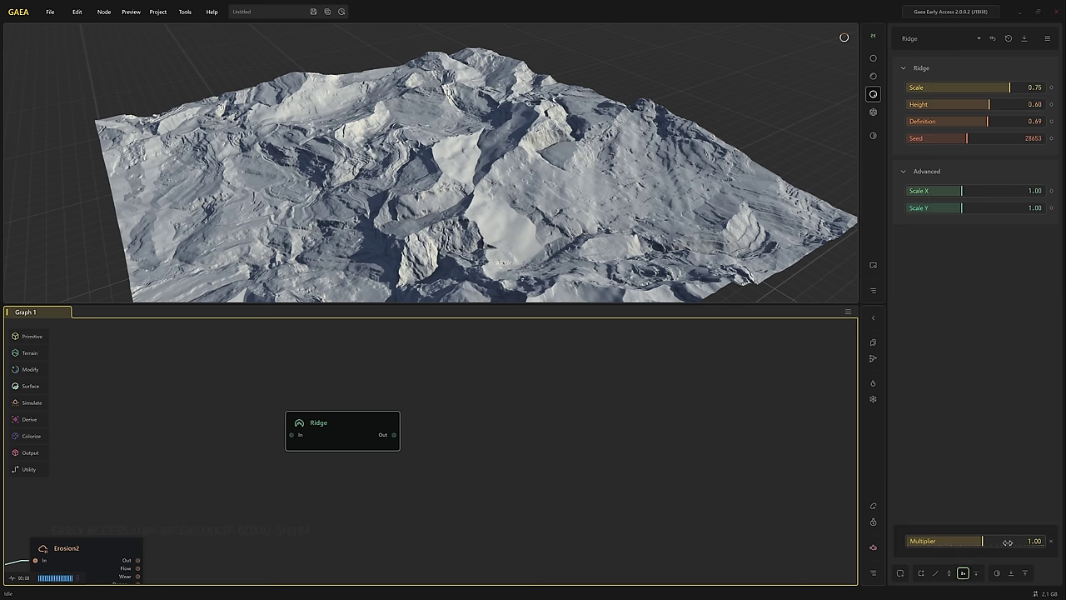
pyautogui.moveTo(1003, 544); pyautogui.dragTo(1001, 540)
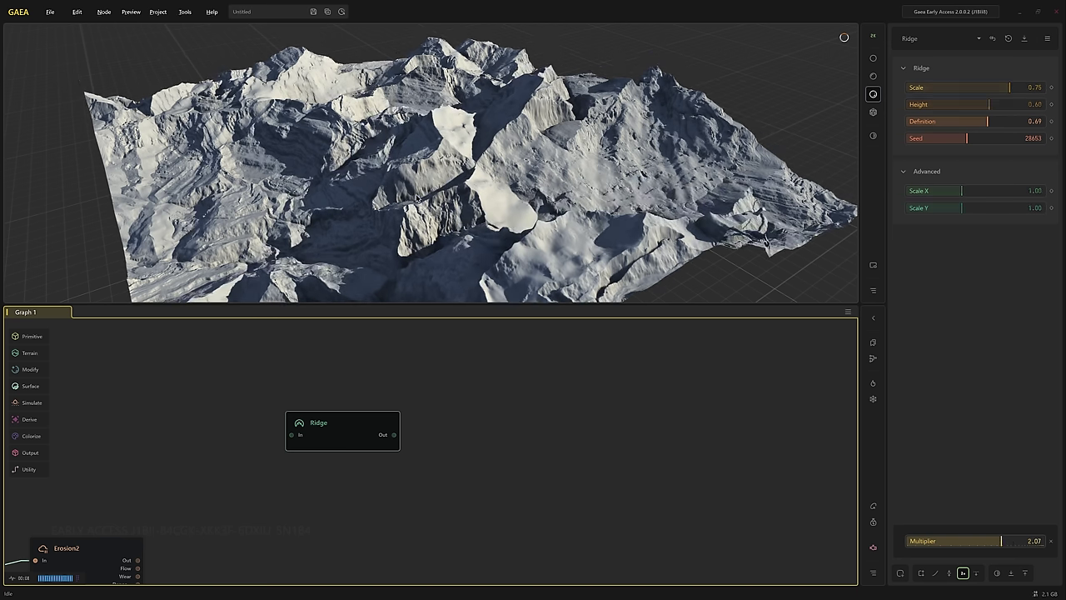
pyautogui.moveTo(418, 198); pyautogui.dragTo(410, 225)
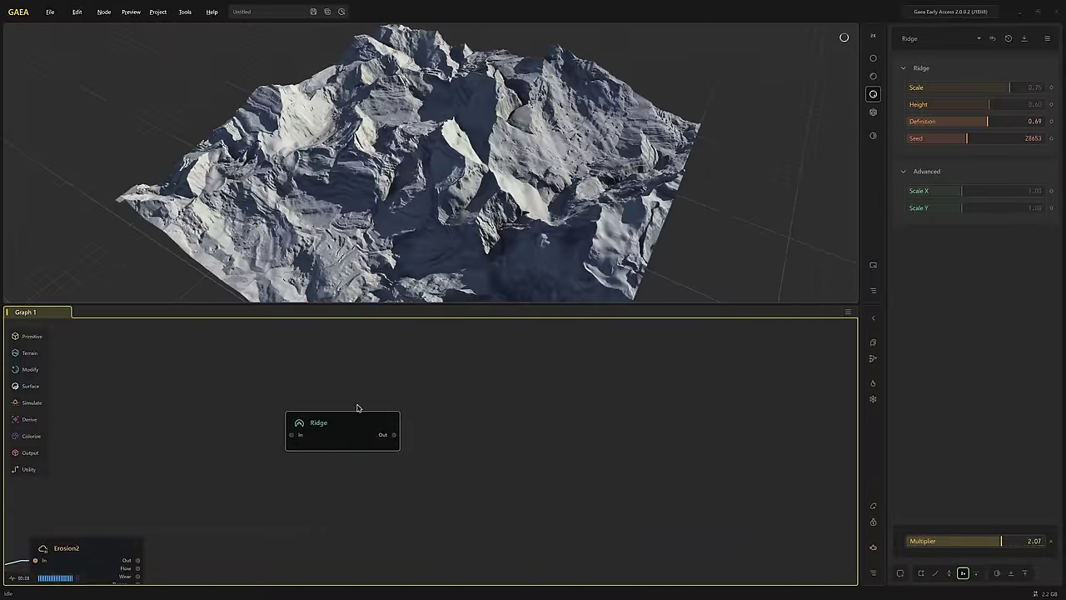
# Feed the Ridge output into a new Erosion2 node with Duration 53.12 and view the eroded terrain up close
pyautogui.moveTo(394, 434); pyautogui.dragTo(442, 410)
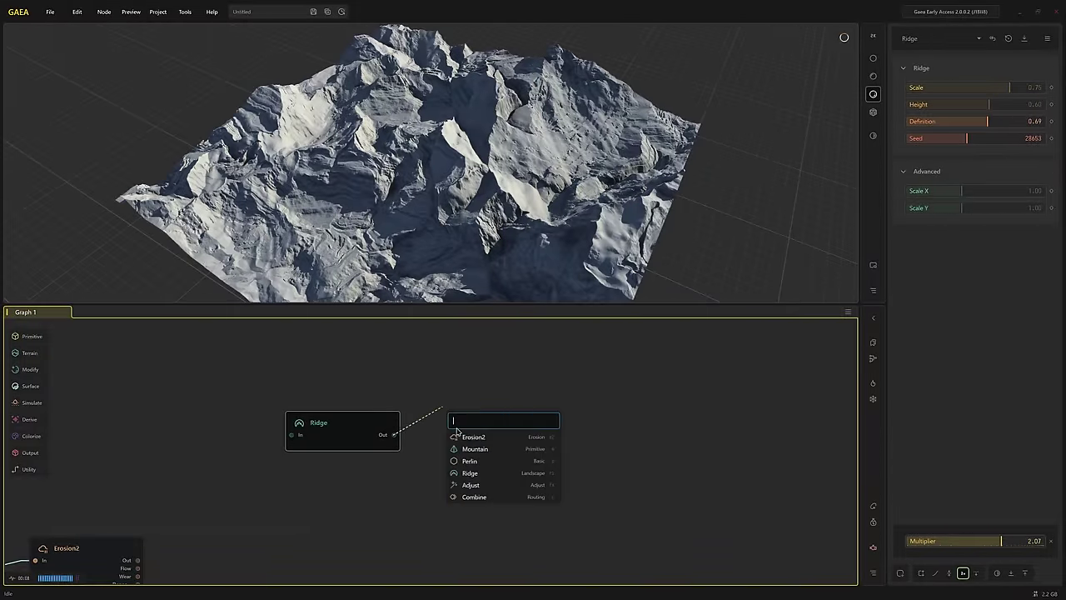
pyautogui.click(458, 436)
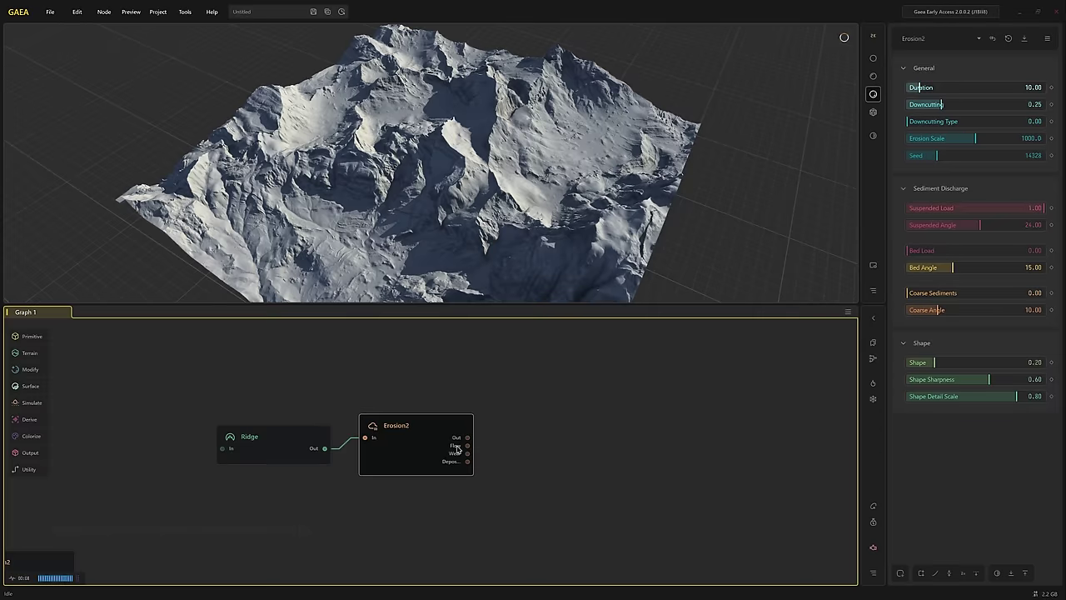
pyautogui.click(978, 88)
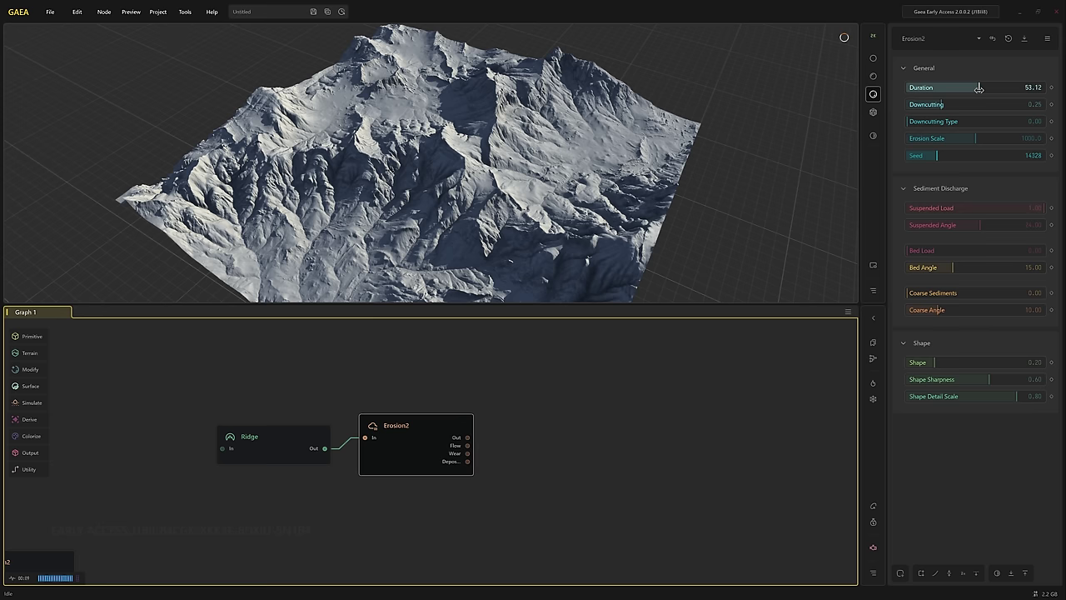
pyautogui.moveTo(434, 190); pyautogui.dragTo(446, 170)
pyautogui.scroll(3, 449, 182)
# Set Erosion2's Bed Load to 0.34 and Coarse Sediments to 0.33, and inspect the sediment deposits
pyautogui.click(954, 251)
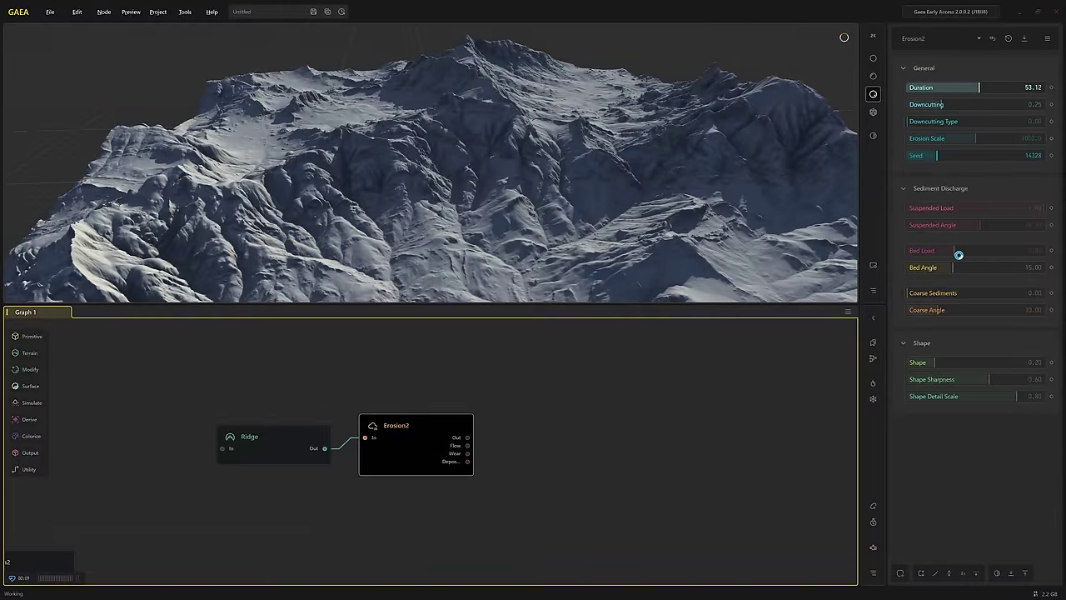
pyautogui.click(956, 294)
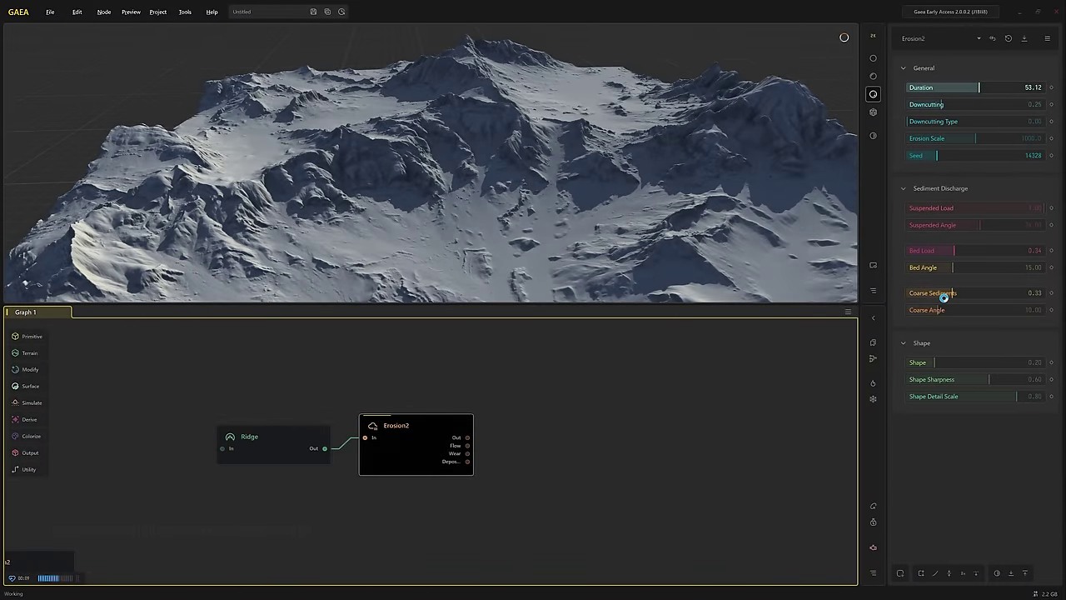
pyautogui.scroll(-3, 380, 174)
pyautogui.moveTo(380, 174); pyautogui.dragTo(263, 202)
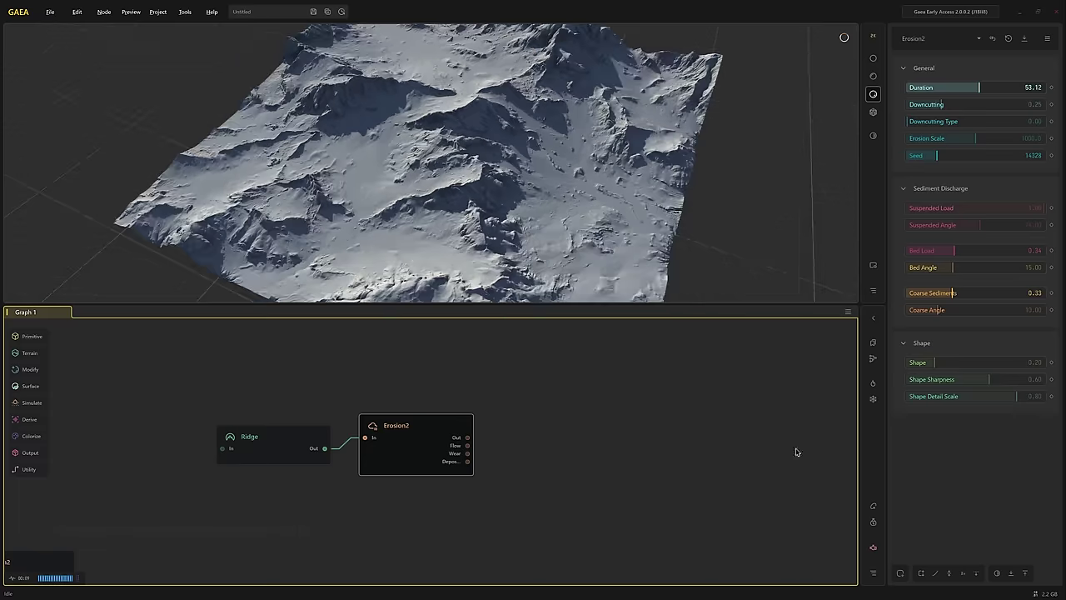
# Set Erosion2's Shape to 0.73, Shape Sharpness to 0.87 and Shape Detail Scale to 0.13, and examine the slopes
pyautogui.click(1007, 366)
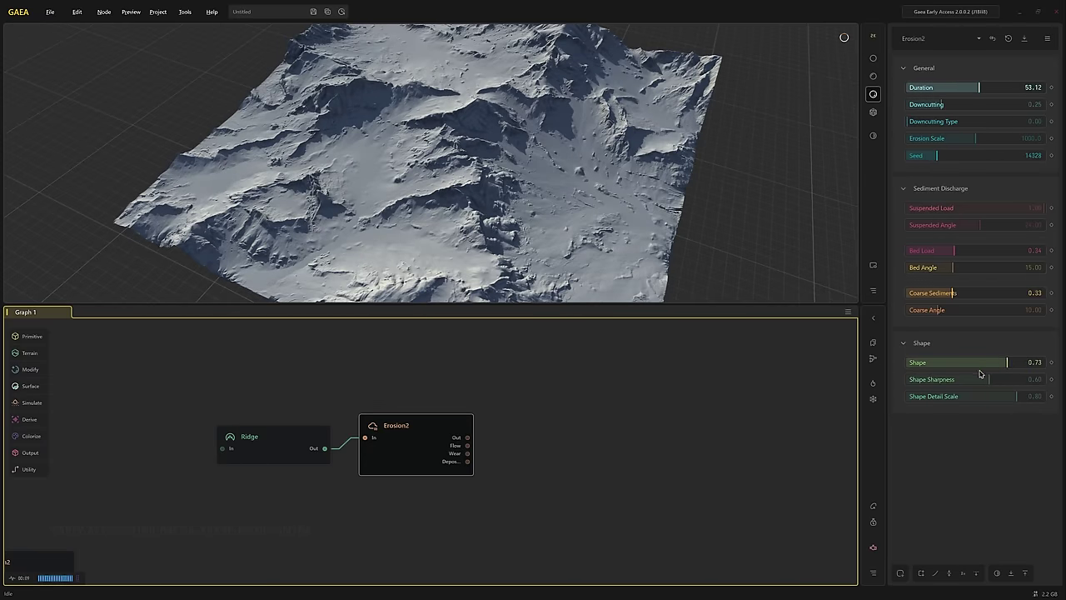
pyautogui.click(1026, 380)
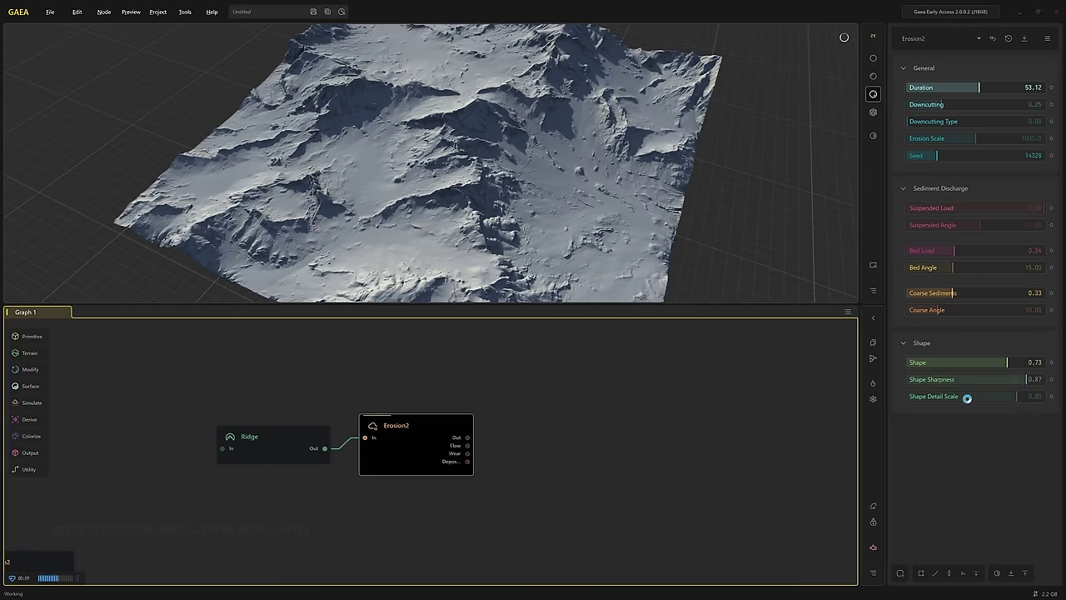
pyautogui.click(927, 399)
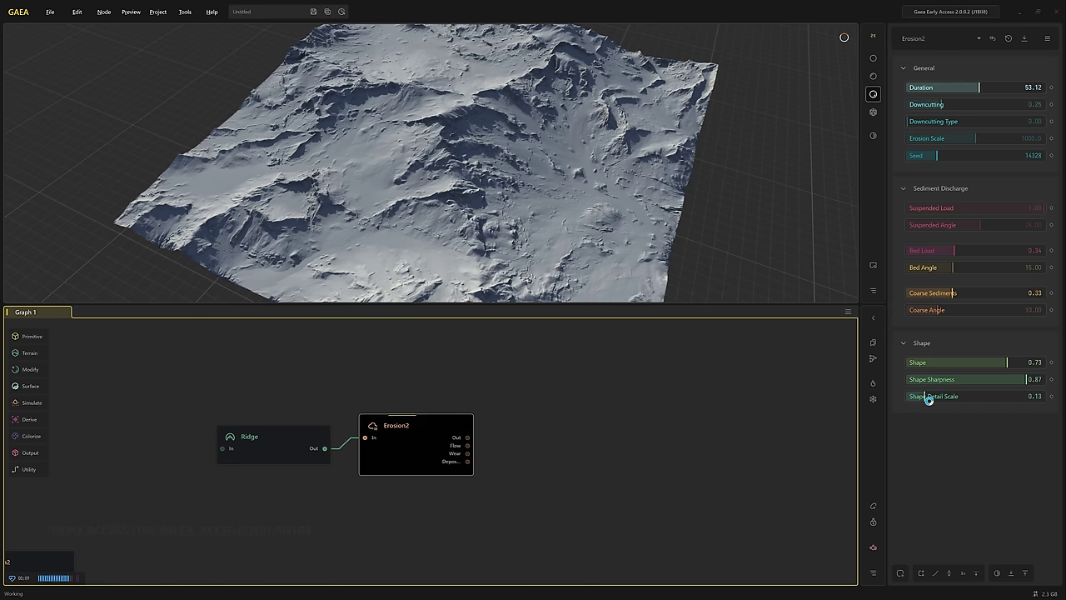
pyautogui.scroll(5, 435, 158)
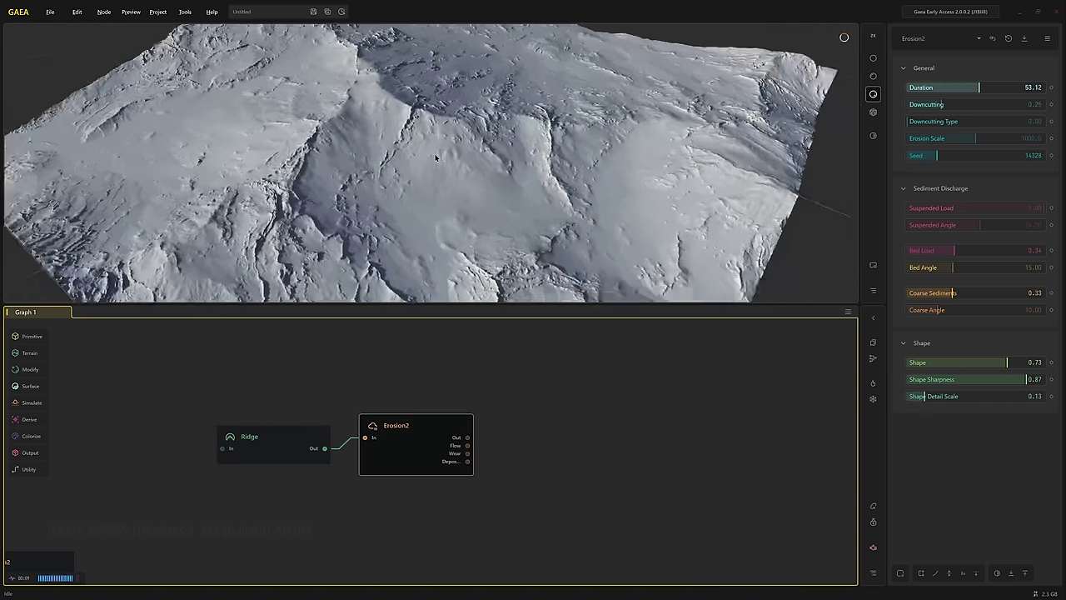
pyautogui.moveTo(435, 157); pyautogui.dragTo(488, 177)
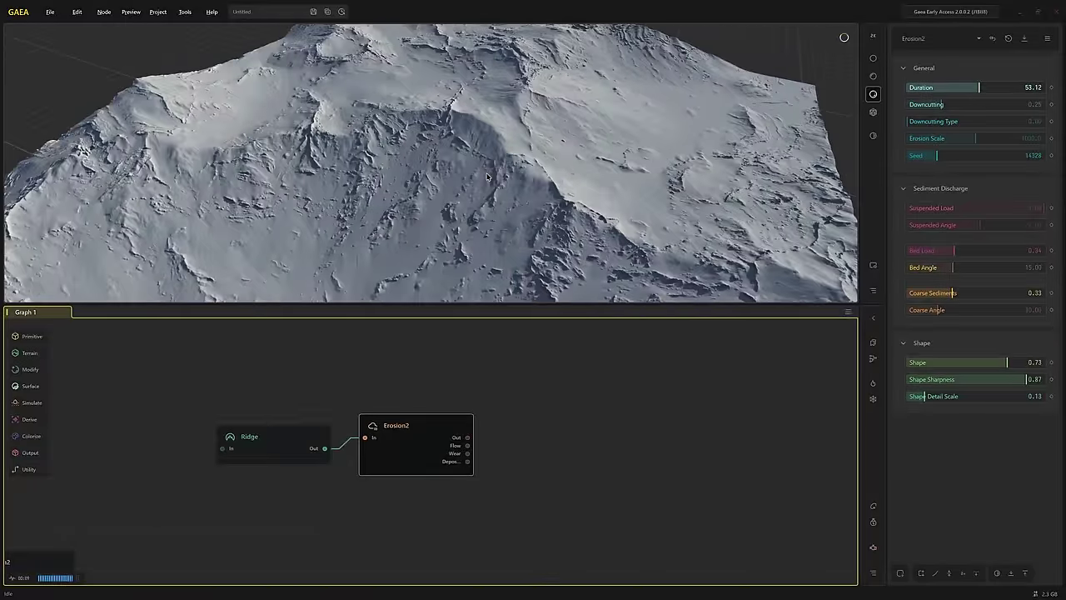
# Try Erosion2's Shape at 0.20, settle on 0.47, and raise Shape Sharpness close to its maximum
pyautogui.click(936, 362)
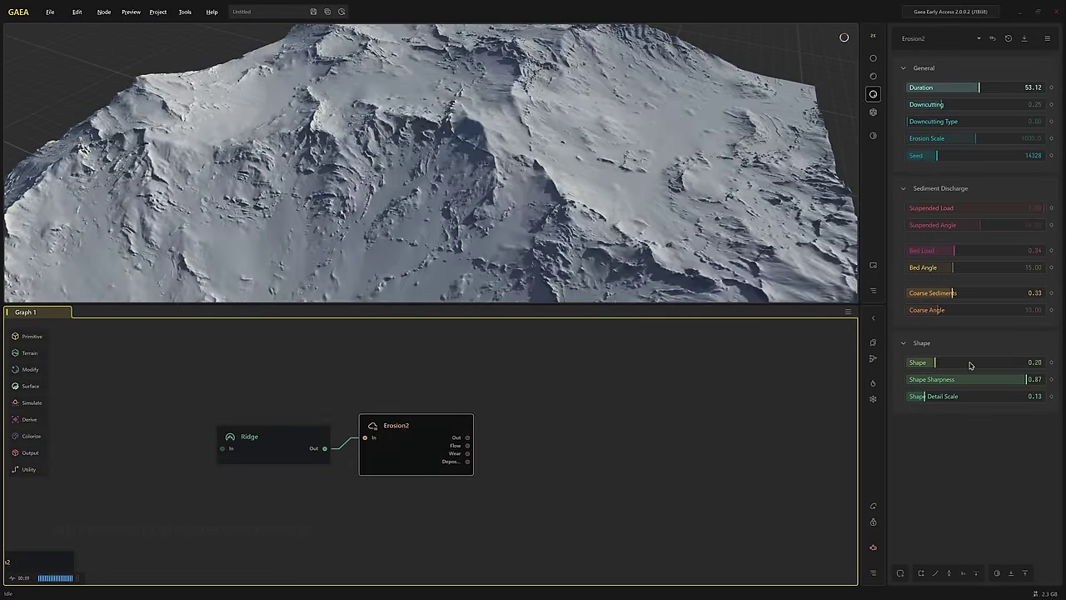
pyautogui.click(970, 364)
pyautogui.moveTo(518, 187)
pyautogui.mouseDown()
pyautogui.moveTo(526, 164)
pyautogui.moveTo(561, 170)
pyautogui.moveTo(529, 172)
pyautogui.mouseUp()
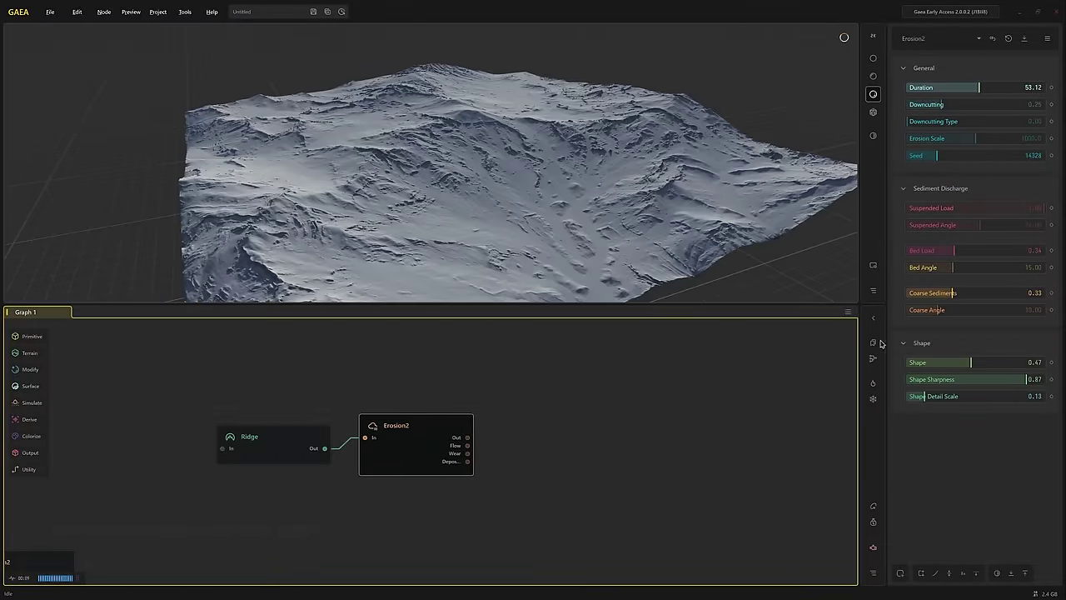
pyautogui.click(1040, 379)
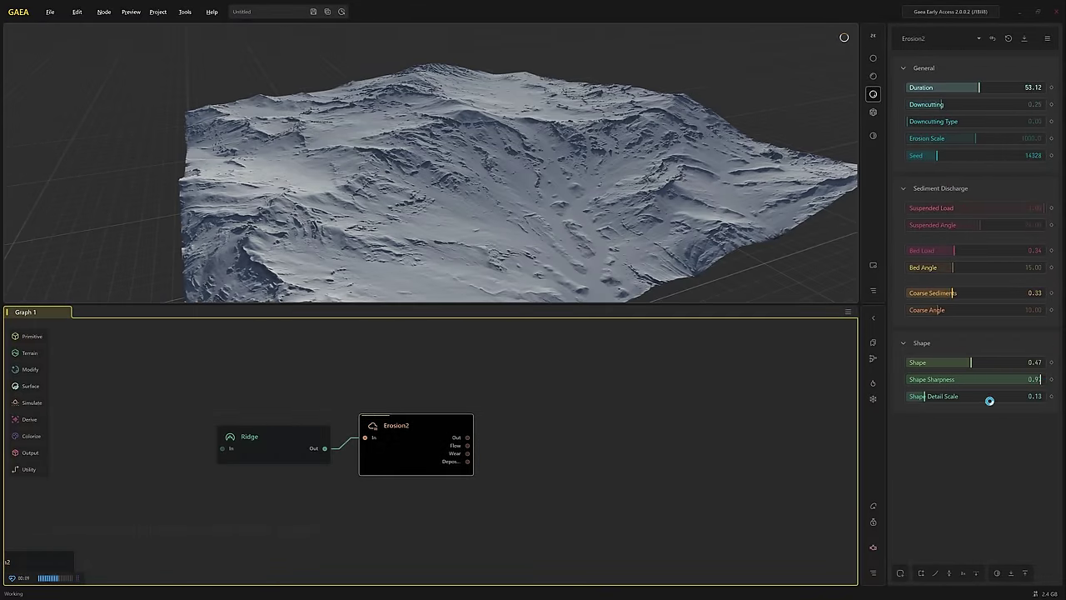
pyautogui.moveTo(523, 243)
pyautogui.mouseDown()
pyautogui.moveTo(498, 222)
pyautogui.moveTo(518, 274)
pyautogui.moveTo(515, 239)
pyautogui.mouseUp()
# Reduce Erosion2's Duration to 17.59 and inspect the less eroded mountain from above
pyautogui.click(937, 88)
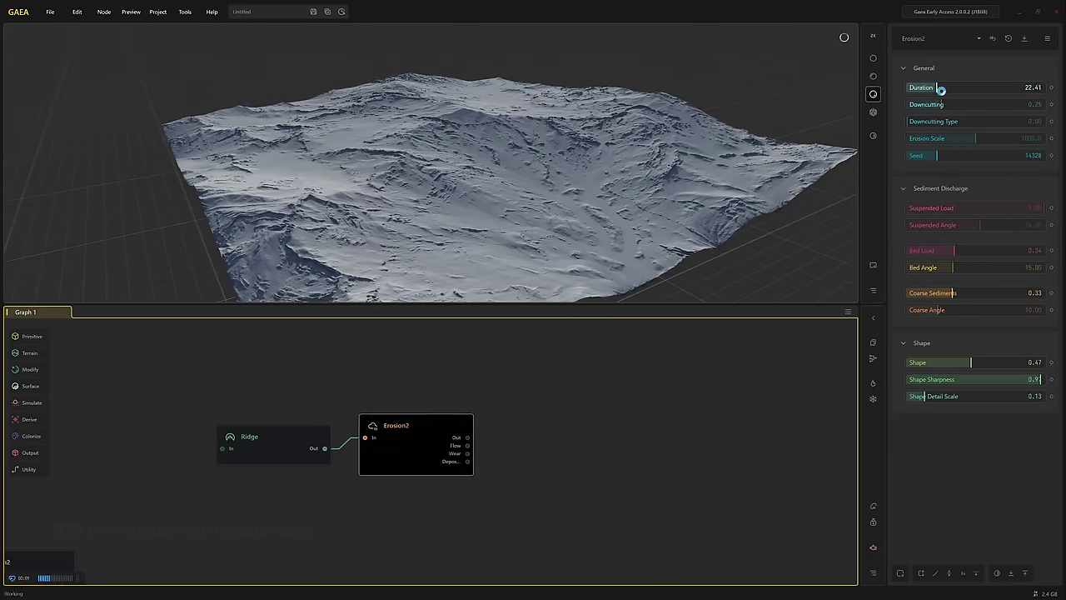
pyautogui.click(931, 88)
pyautogui.moveTo(498, 226); pyautogui.dragTo(473, 269)
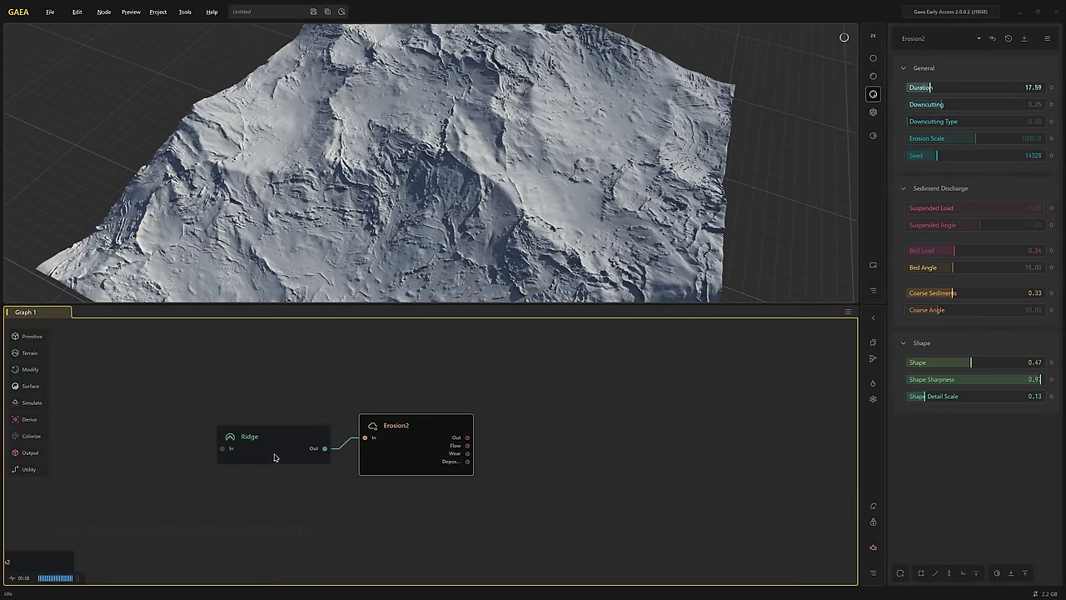
# Set the Ridge node's Definition to 0.43 and move Erosion2 farther away to make room between the two nodes
pyautogui.click(275, 456)
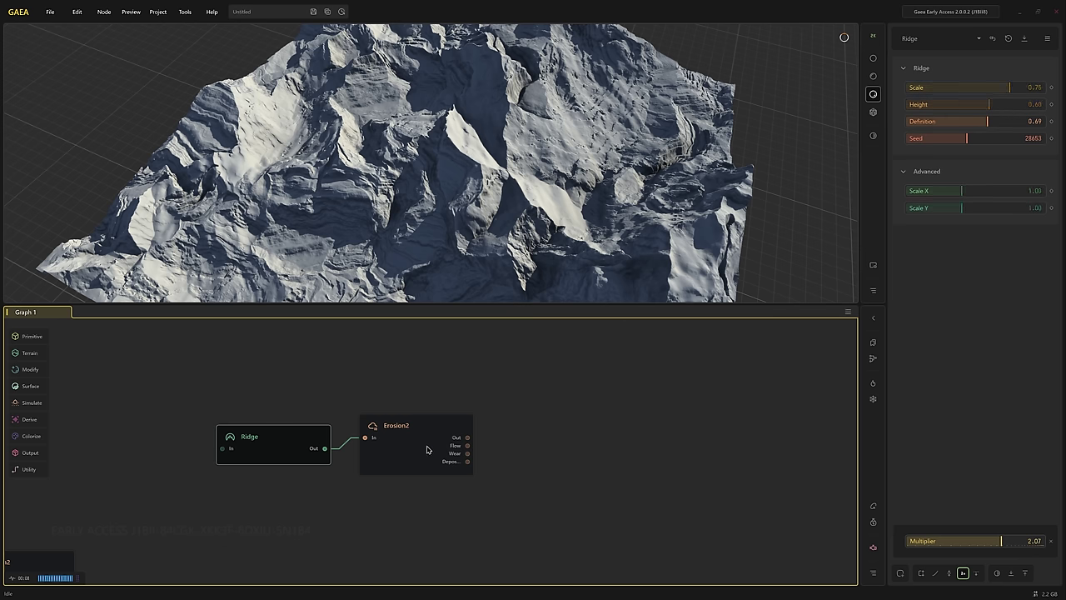
pyautogui.click(939, 121)
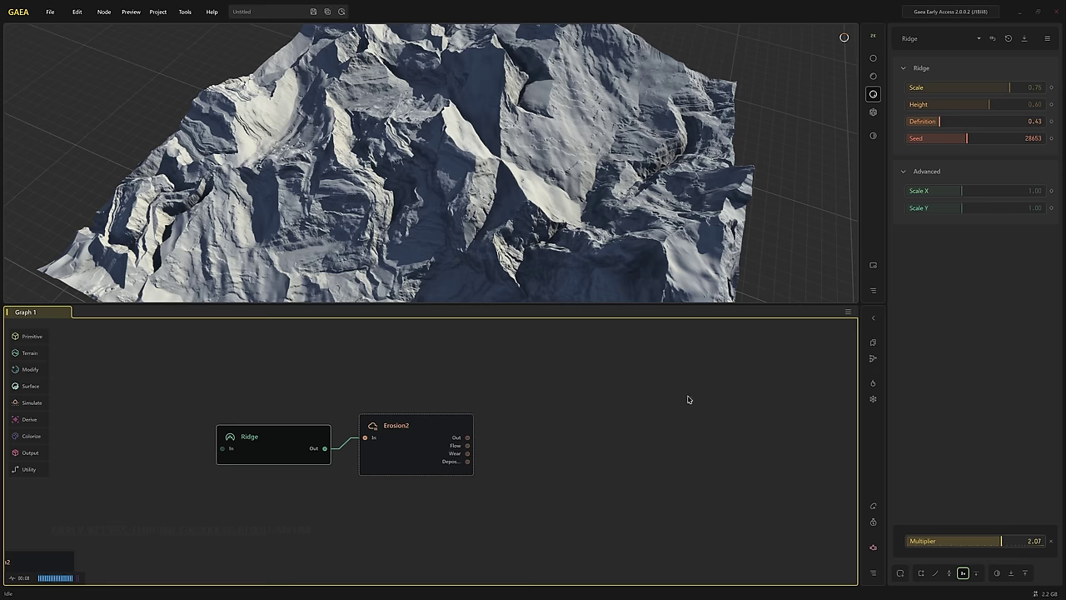
pyautogui.moveTo(401, 451); pyautogui.dragTo(613, 451)
pyautogui.click(296, 450)
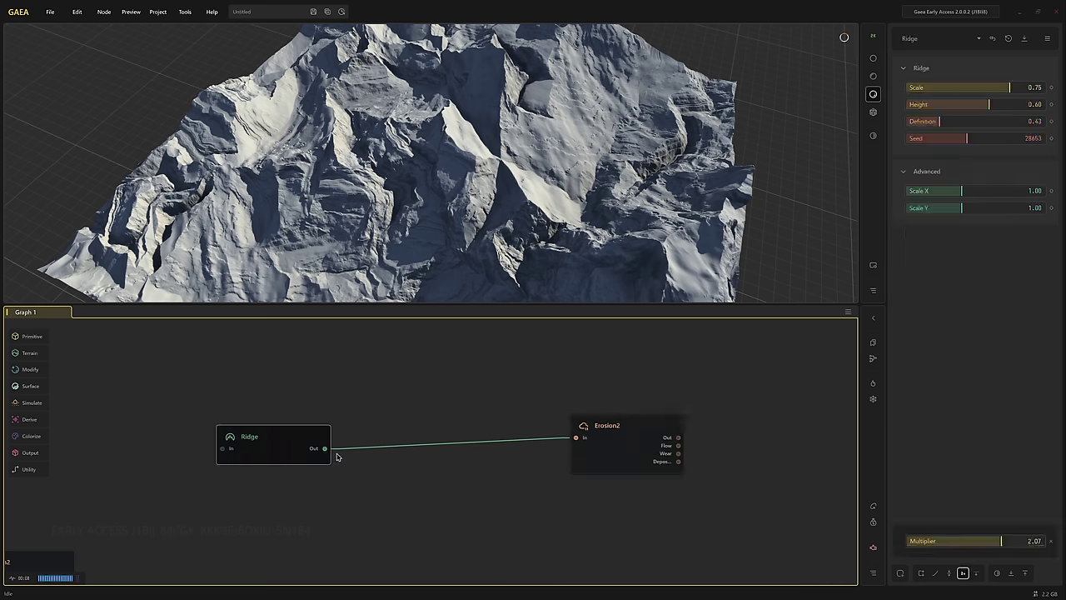
# Branch a Bulbous node off the Ridge output and set its Scale to 0.06
pyautogui.moveTo(327, 451); pyautogui.dragTo(412, 407)
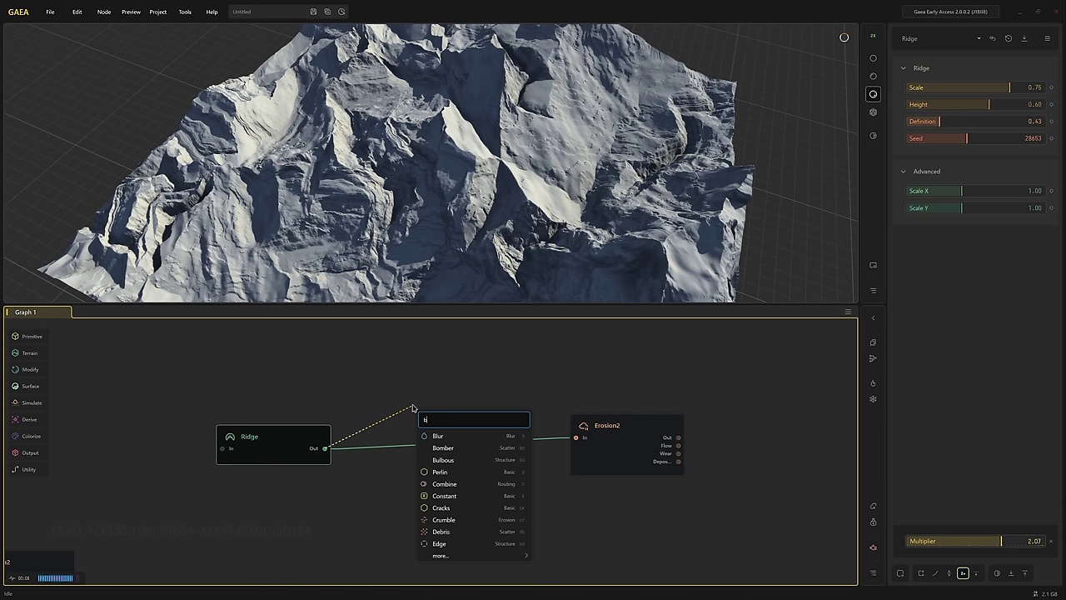
pyautogui.write('bulb')
pyautogui.click(442, 437)
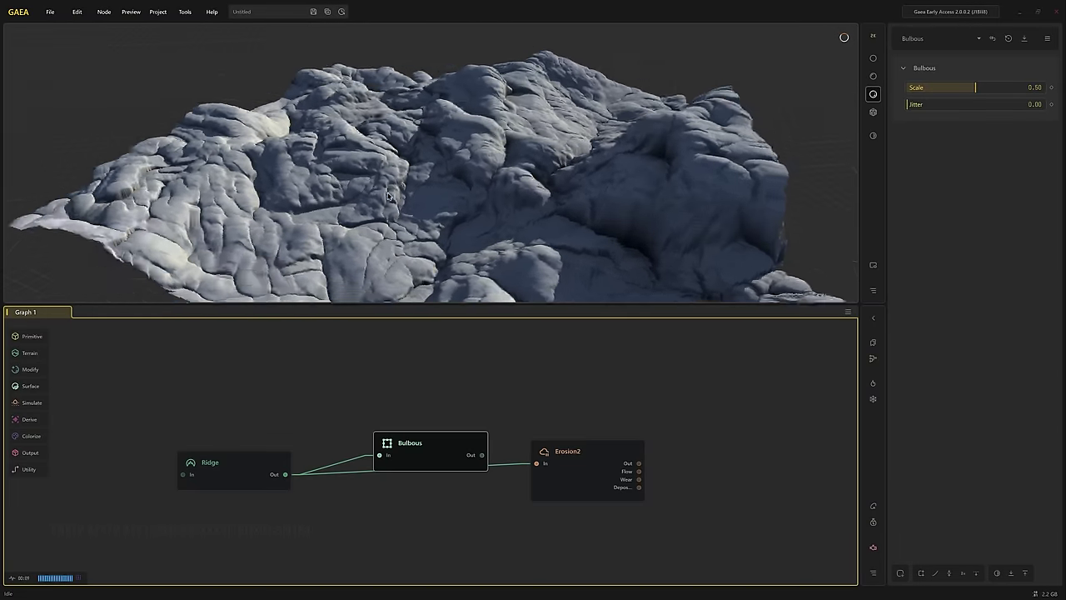
pyautogui.moveTo(931, 92); pyautogui.dragTo(915, 87)
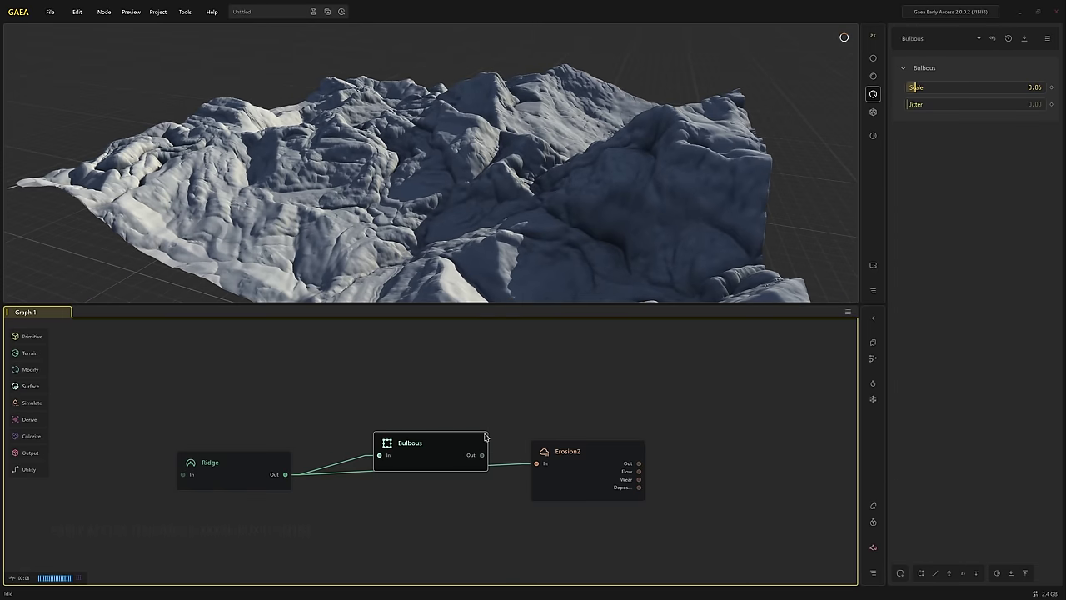
# Route the Bulbous output into Erosion2, set Erosion2's Shape Detail Scale to 0.00, and inspect the terrain
pyautogui.click(579, 492)
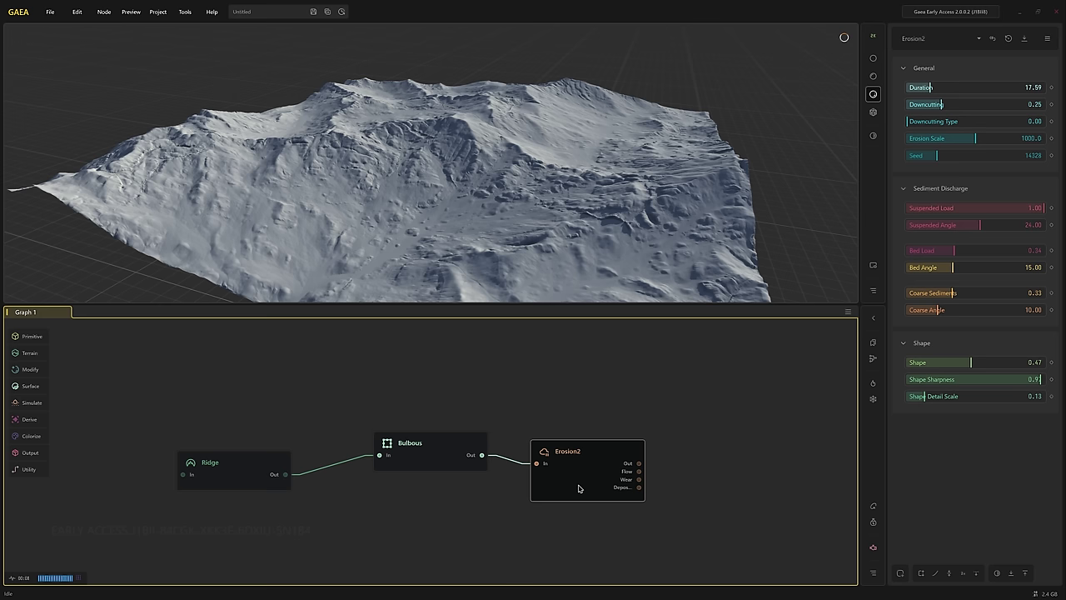
pyautogui.moveTo(579, 492); pyautogui.dragTo(571, 471)
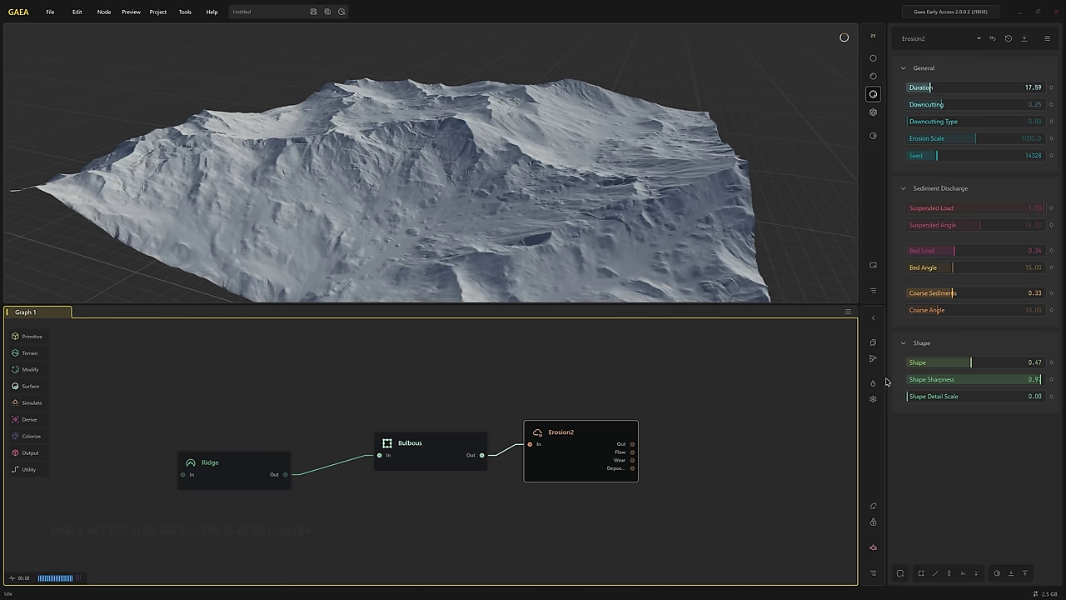
pyautogui.moveTo(269, 147); pyautogui.dragTo(688, 233)
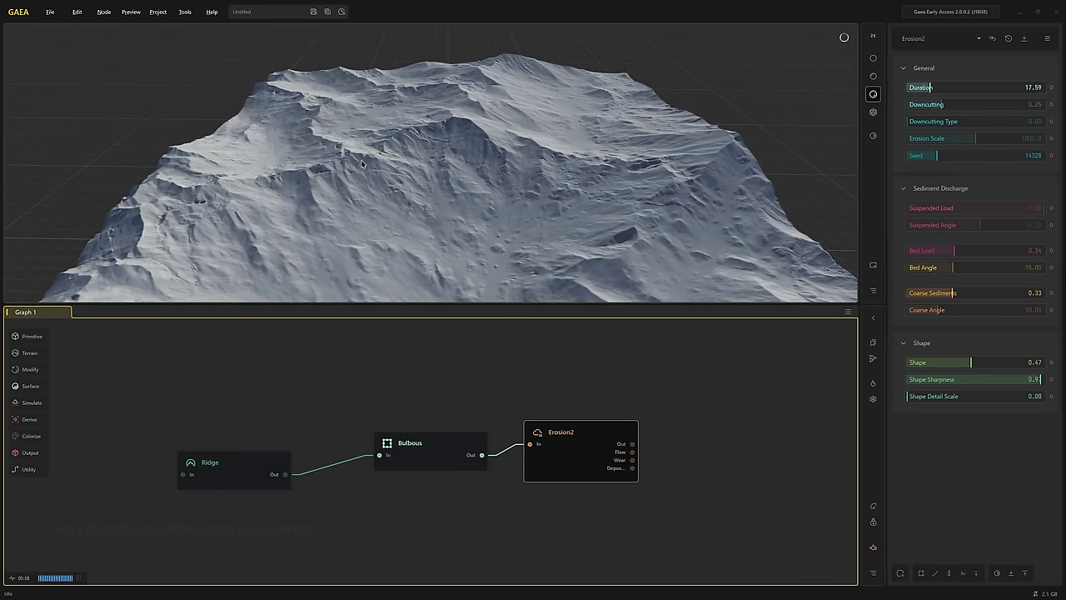
pyautogui.moveTo(361, 160); pyautogui.dragTo(360, 179)
pyautogui.scroll(4, 500, 236)
pyautogui.moveTo(499, 246); pyautogui.dragTo(334, 222)
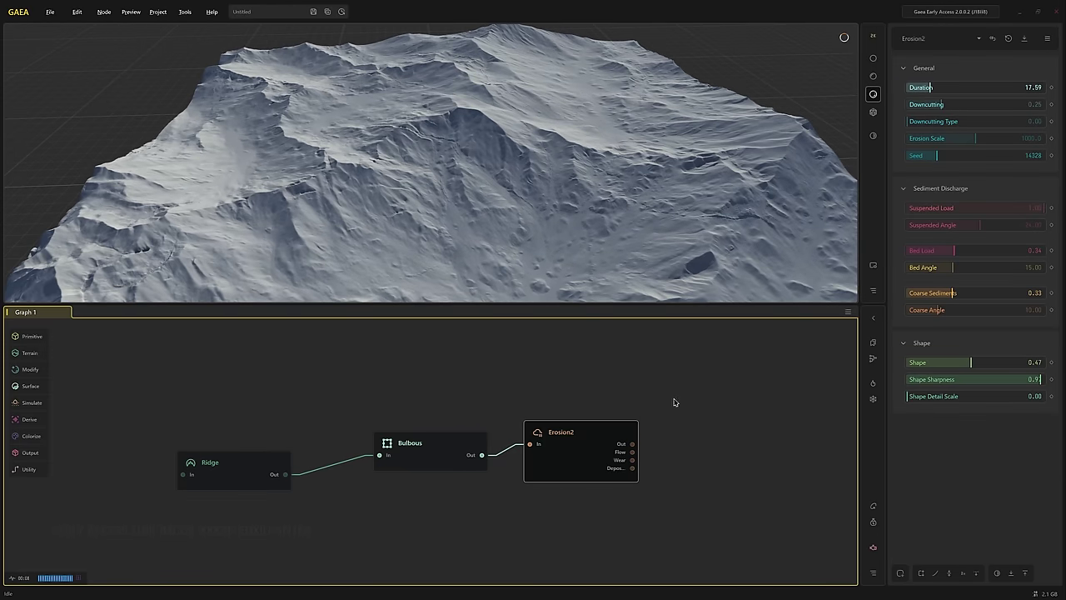
# Retune Erosion2 with Erosion Scale 1551.7, Suspended Load 0.62, Bed Load 0.22, Coarse Sediments 0.19 and Shape 0.17
pyautogui.moveTo(674, 402); pyautogui.dragTo(521, 376, button='middle')
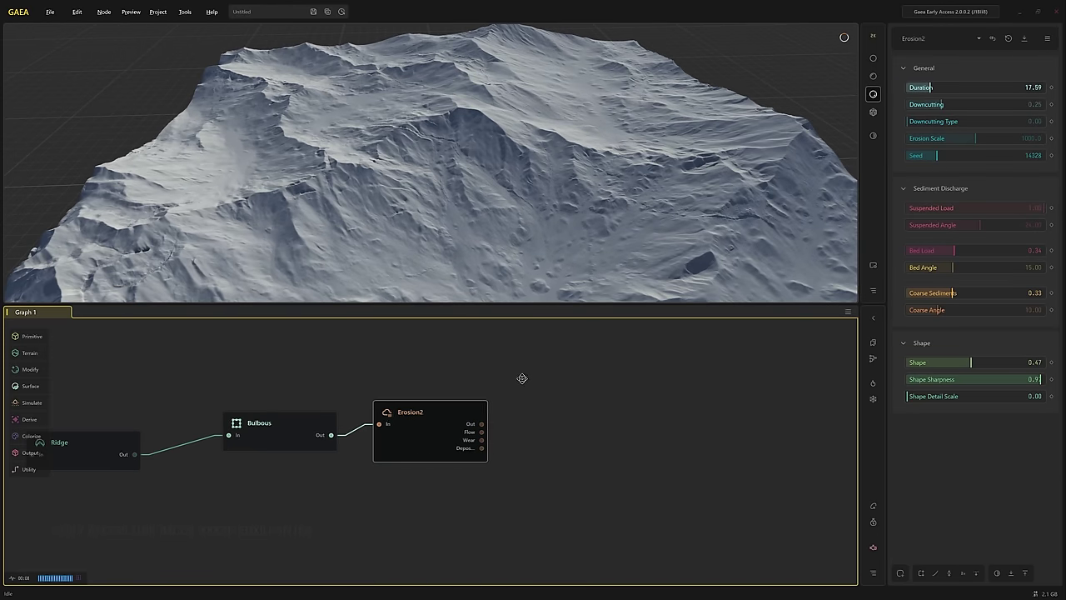
pyautogui.click(1014, 139)
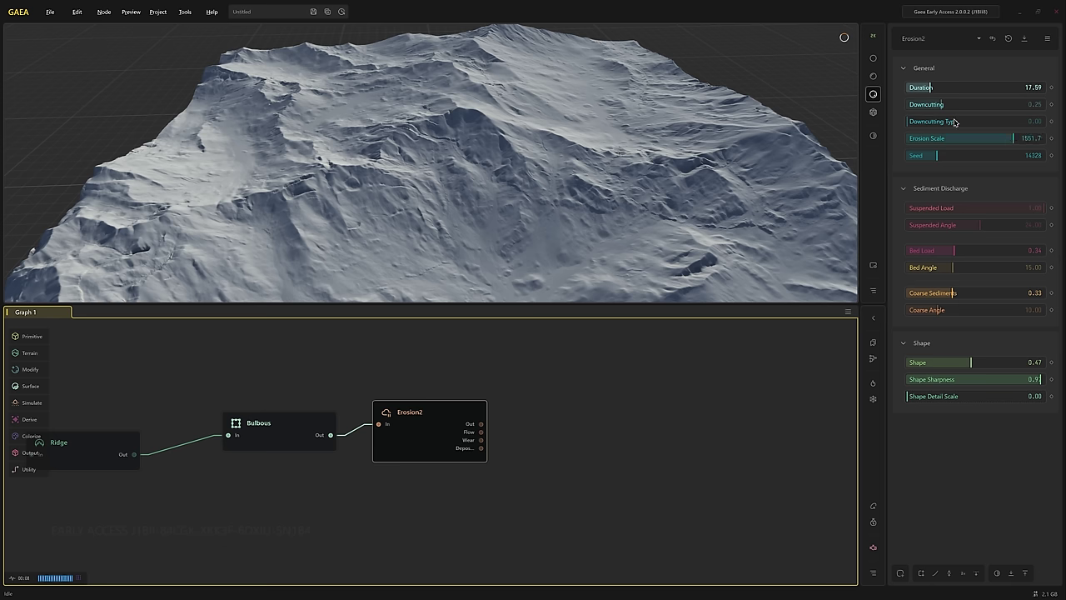
pyautogui.click(936, 250)
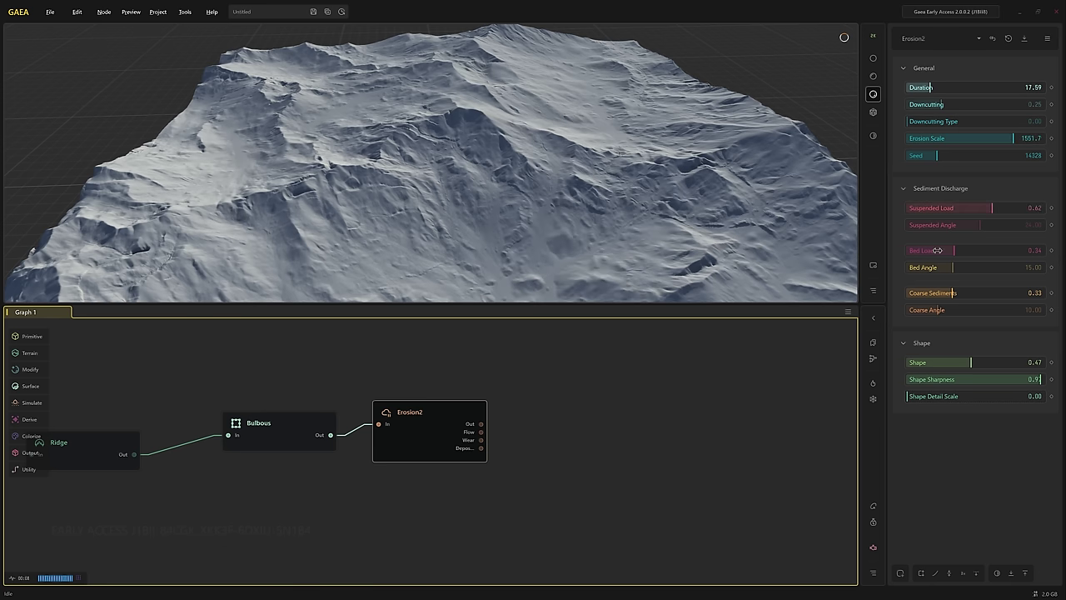
pyautogui.click(933, 292)
pyautogui.moveTo(546, 218); pyautogui.dragTo(580, 178)
pyautogui.click(932, 362)
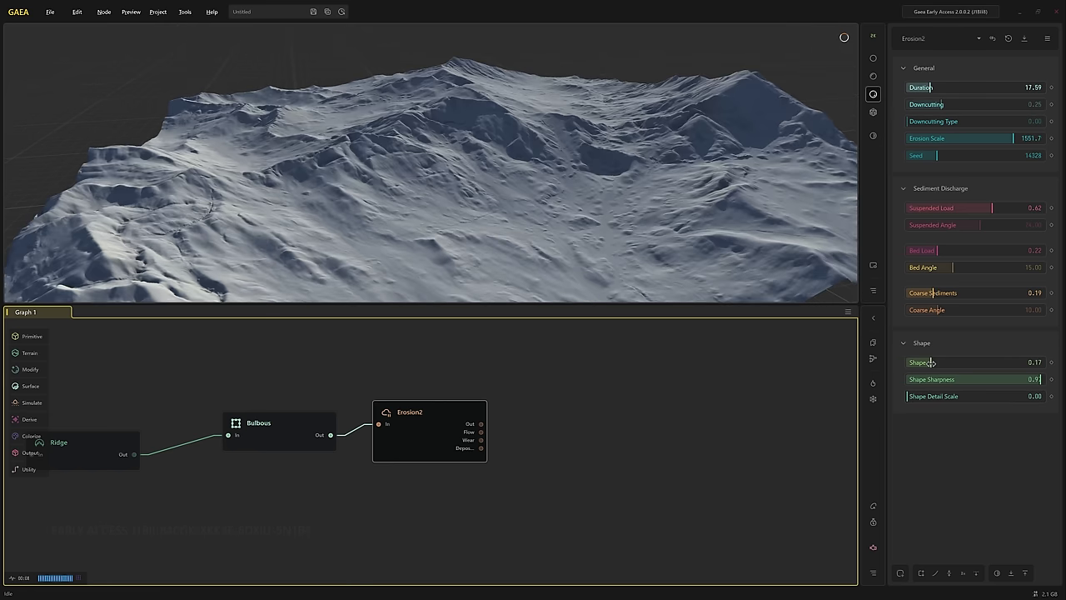
# Raise the Erosion2 node's Shape value to 0.28
pyautogui.click(924, 362)
pyautogui.click(938, 364)
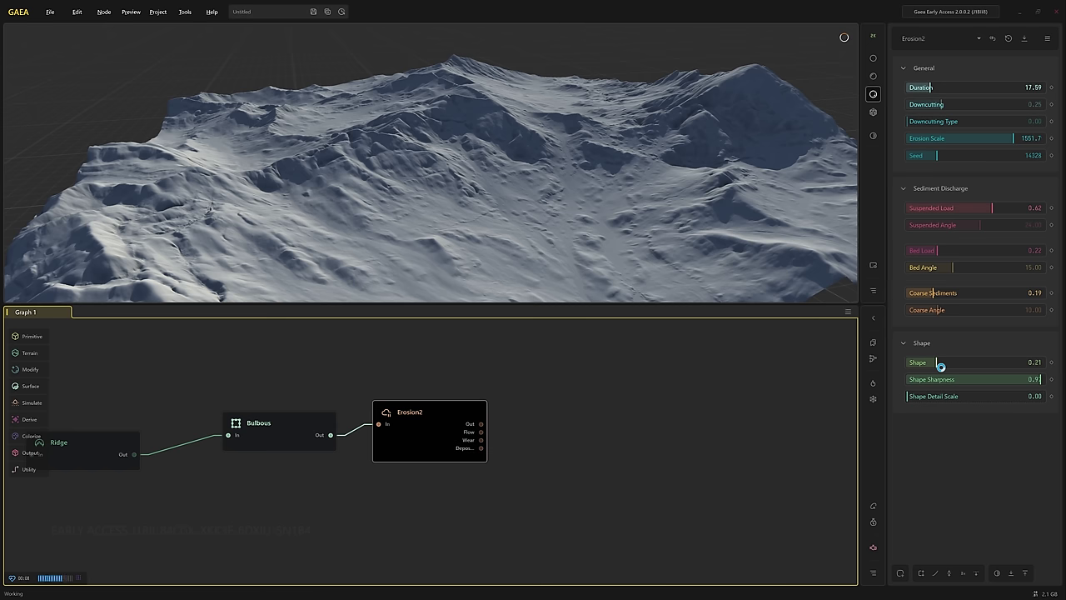
pyautogui.click(945, 363)
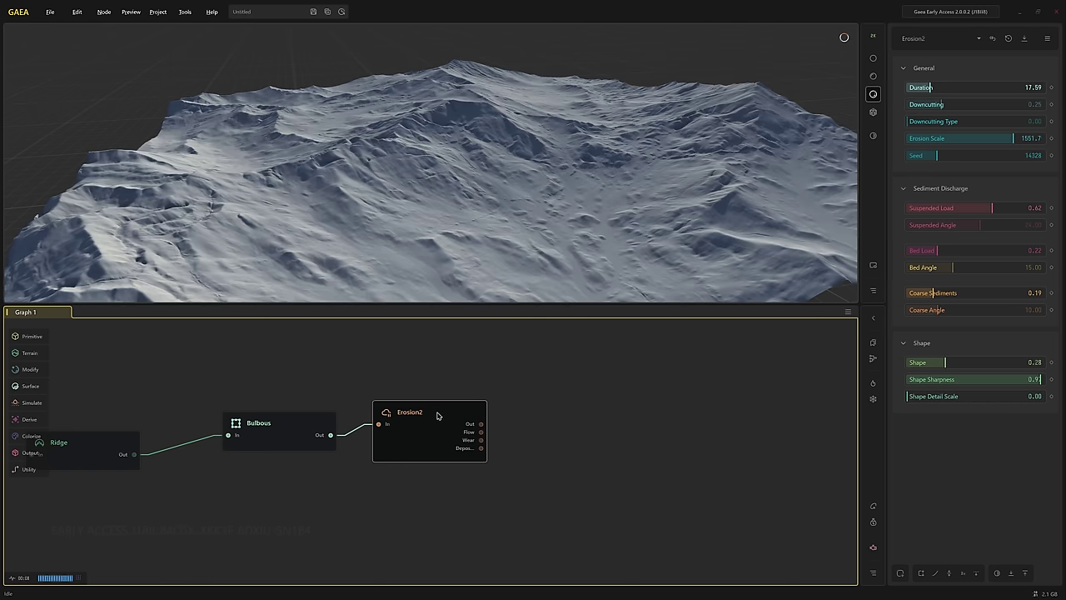
# Chain a second Erosion2 node to the first one's output and inspect the resulting terrain
pyautogui.press('Tab')
pyautogui.click(467, 443)
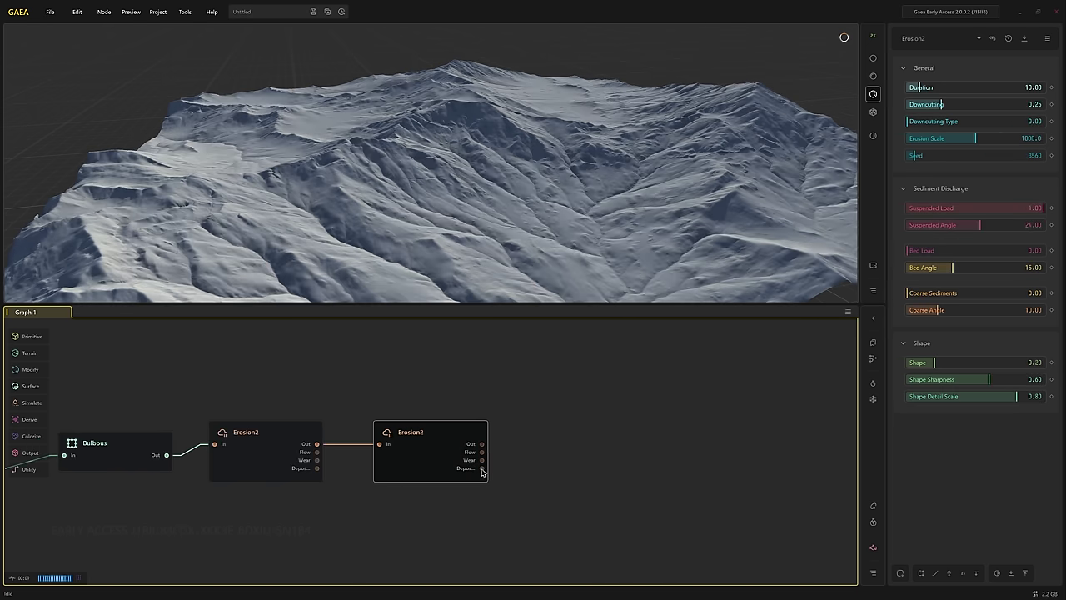
pyautogui.scroll(-3, 450, 276)
pyautogui.moveTo(447, 264)
pyautogui.mouseDown()
pyautogui.moveTo(405, 278)
pyautogui.moveTo(399, 298)
pyautogui.moveTo(370, 297)
pyautogui.moveTo(383, 254)
pyautogui.moveTo(416, 223)
pyautogui.moveTo(415, 261)
pyautogui.moveTo(423, 241)
pyautogui.moveTo(430, 255)
pyautogui.mouseUp()
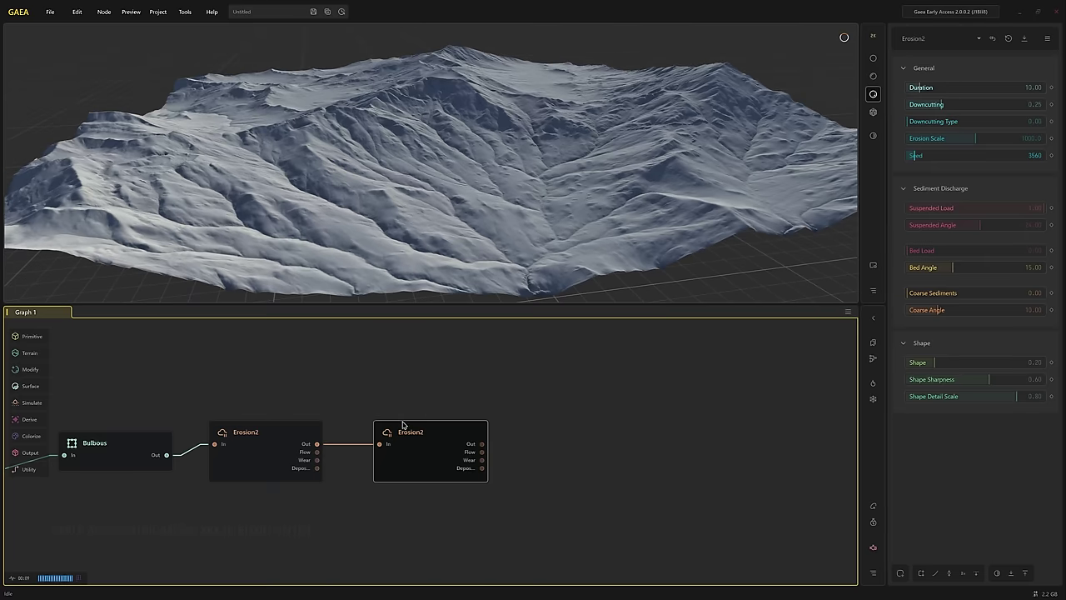
# Add a Rockscape surface node, feed it from the second Erosion2's output, and position it just after that node
pyautogui.moveTo(404, 432)
pyautogui.moveTo(27, 394)
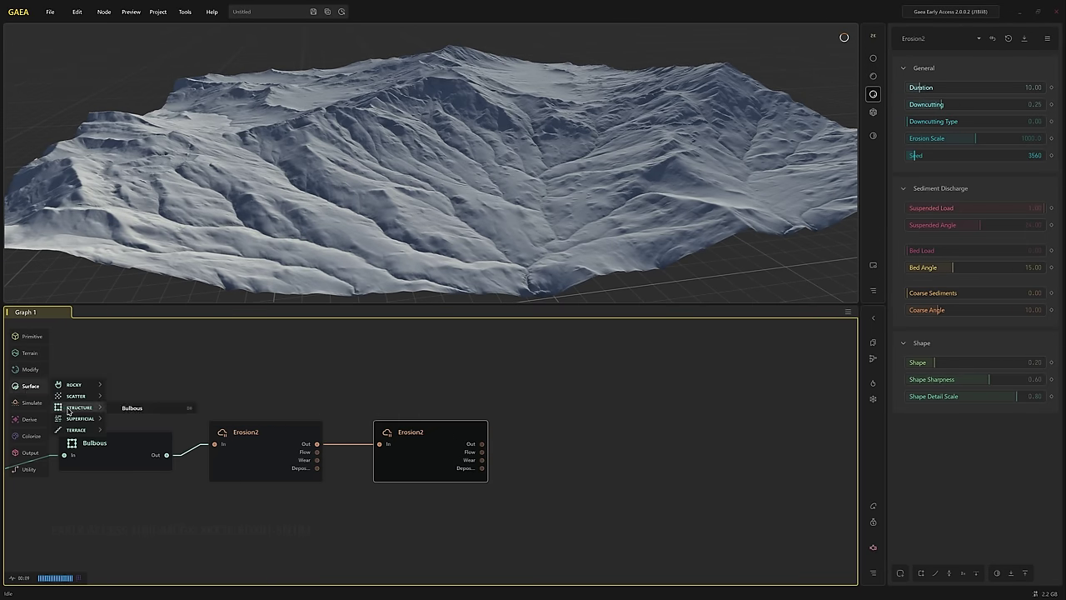
pyautogui.moveTo(72, 386)
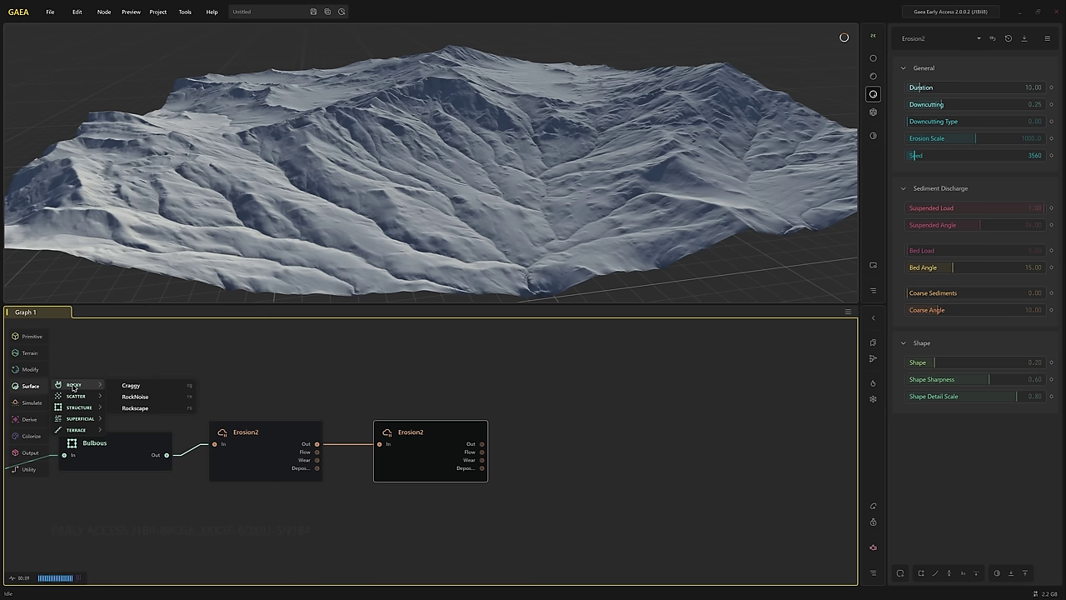
pyautogui.click(143, 410)
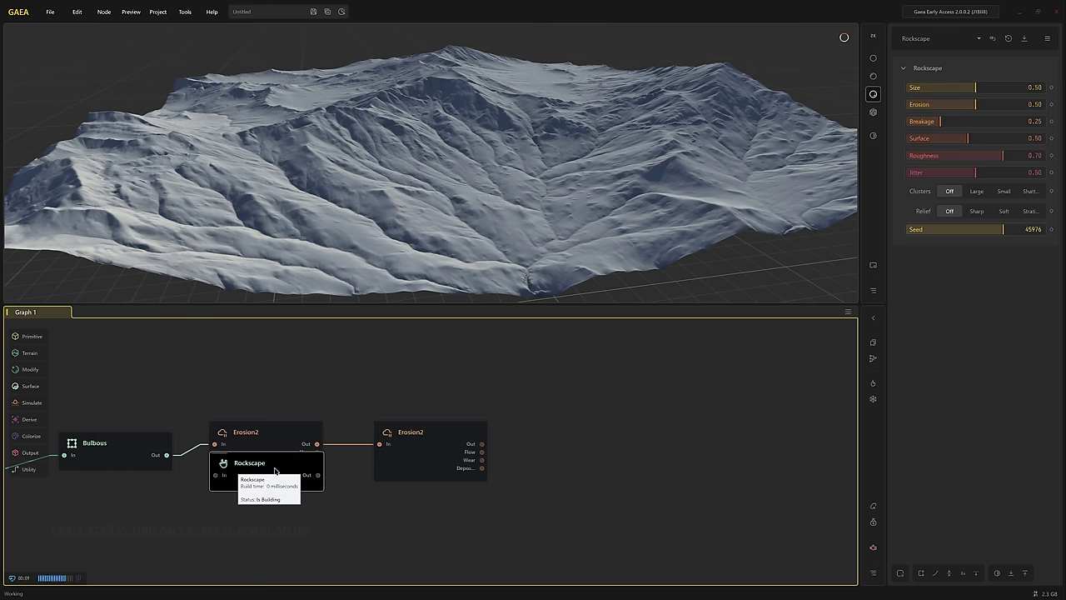
pyautogui.moveTo(275, 471); pyautogui.dragTo(660, 452)
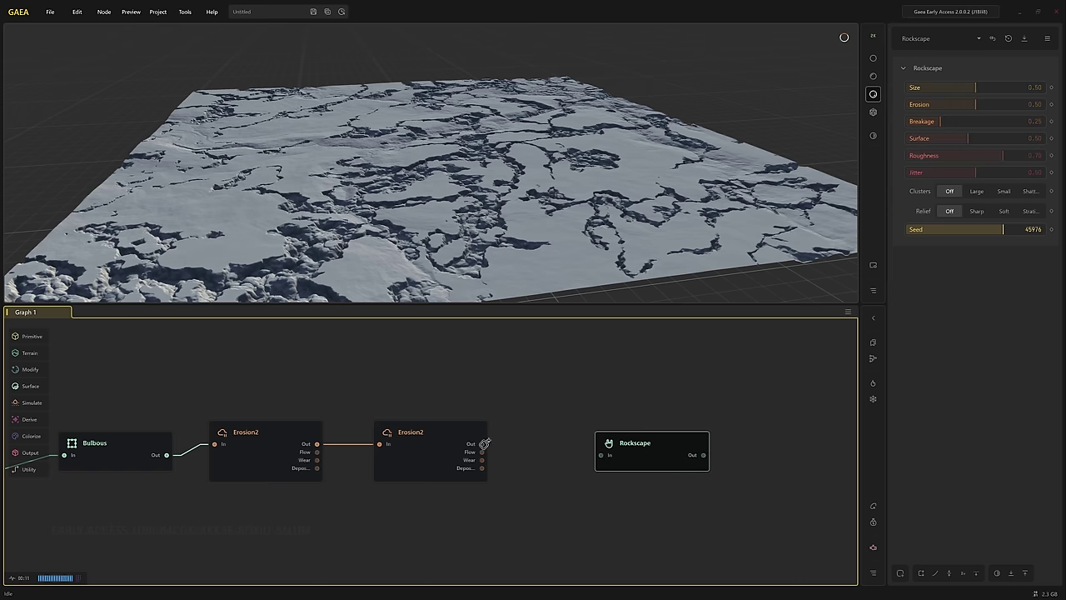
pyautogui.moveTo(482, 443); pyautogui.dragTo(602, 455)
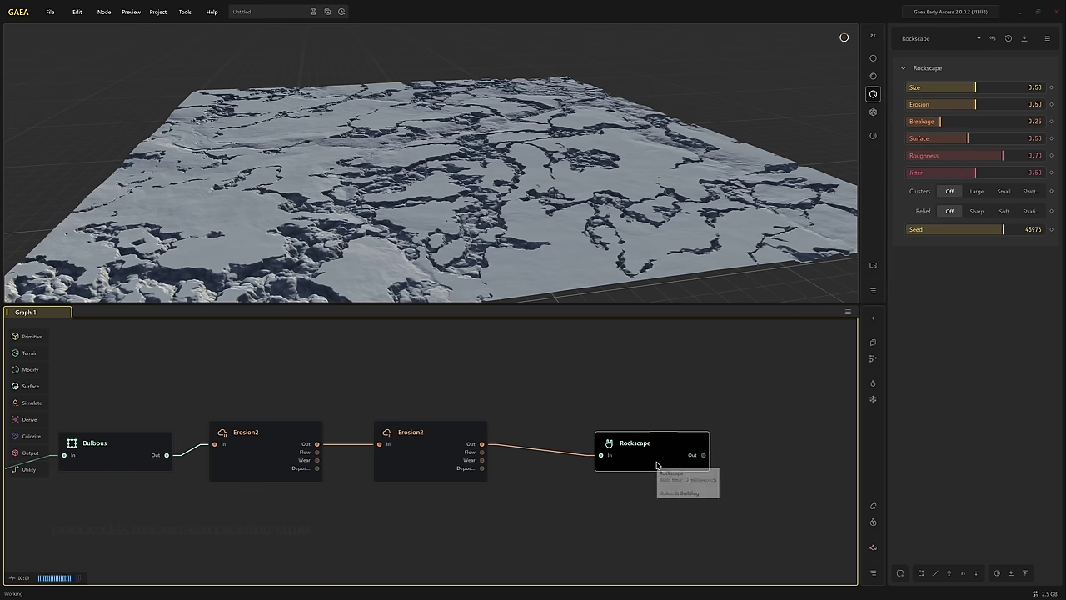
pyautogui.moveTo(656, 464); pyautogui.dragTo(593, 444)
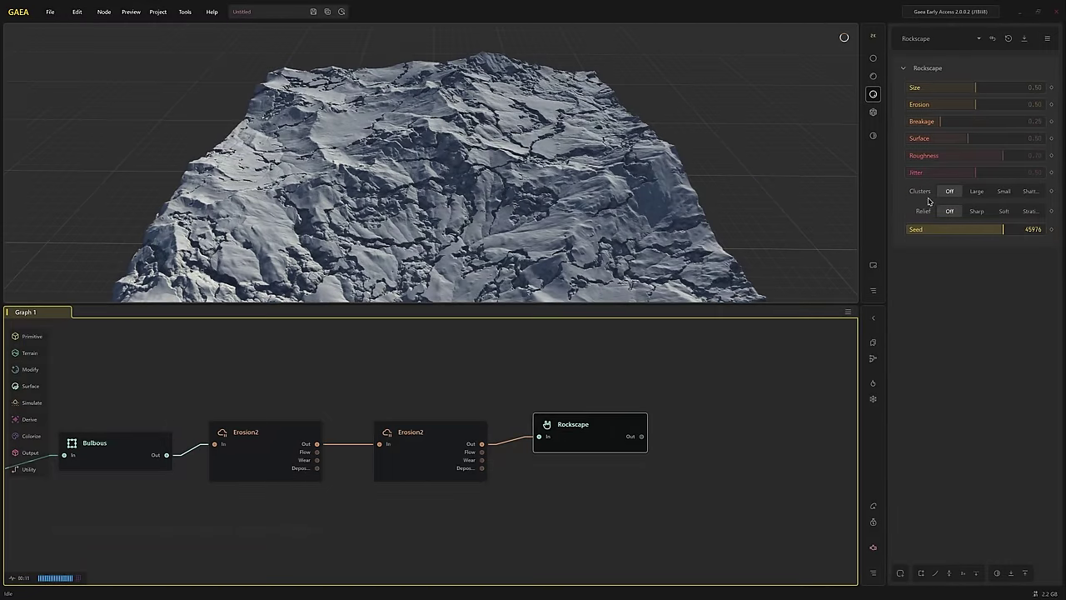
# Set the Rockscape node's Clusters option to Large and inspect the rock distribution on the terrain
pyautogui.click(977, 191)
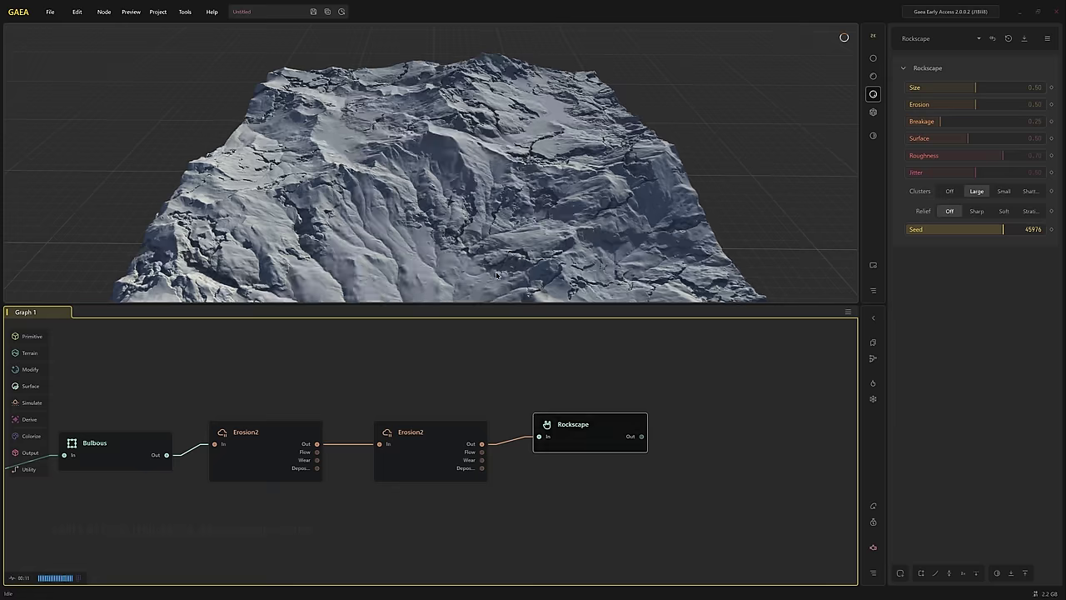
pyautogui.moveTo(480, 271); pyautogui.dragTo(417, 274)
pyautogui.scroll(4, 481, 250)
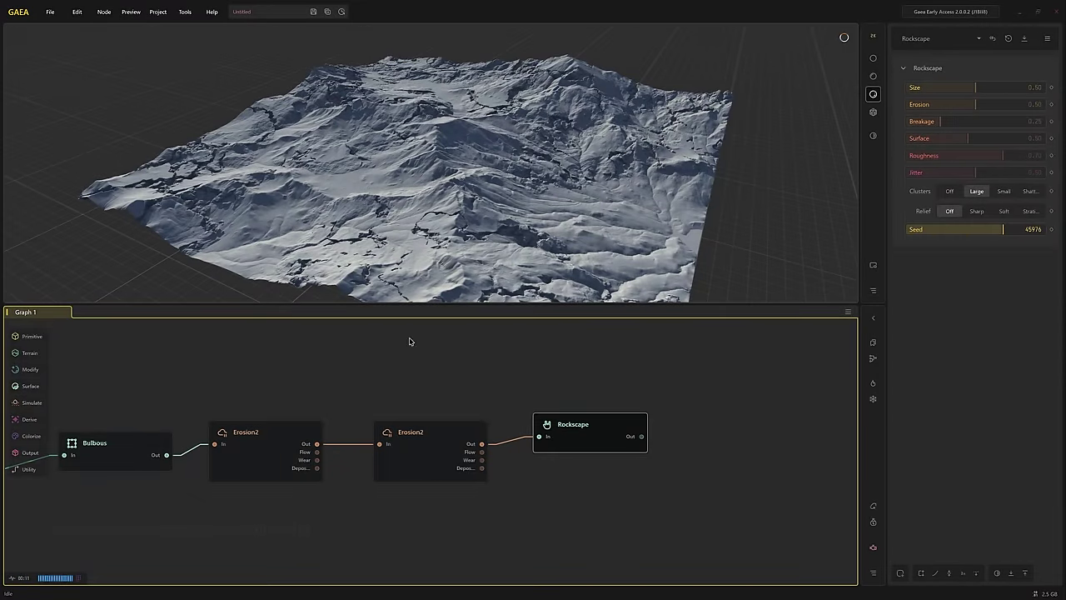
# Delete all the nodes to leave an empty graph
pyautogui.click(264, 365)
pyautogui.moveTo(264, 365); pyautogui.dragTo(289, 509)
pyautogui.moveTo(360, 426); pyautogui.dragTo(251, 496)
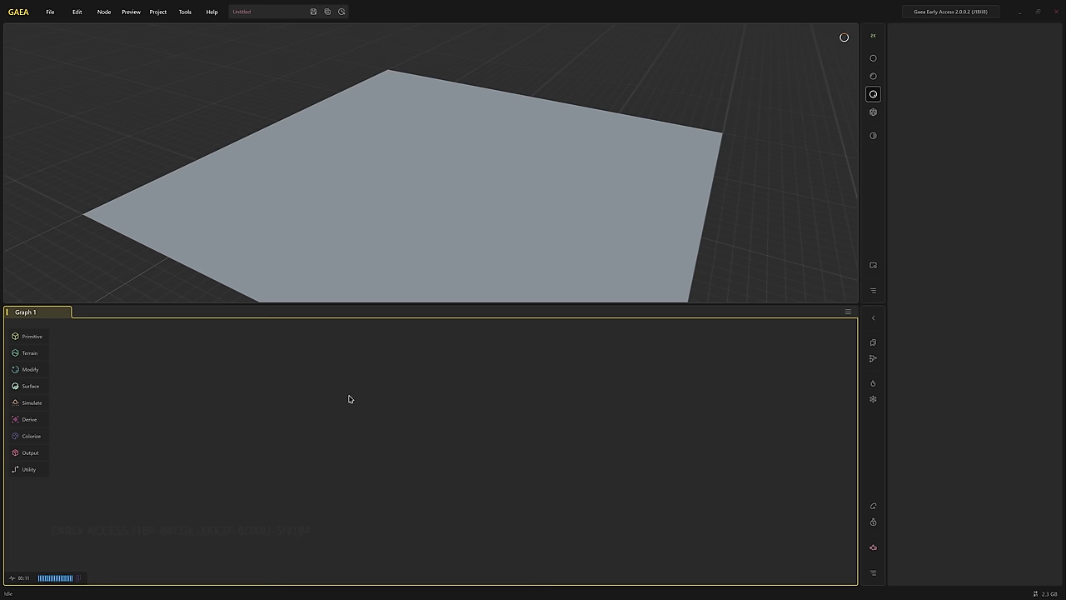
# Add a Mountain node to the empty graph and inspect its terrain from another side
pyautogui.press('Tab')
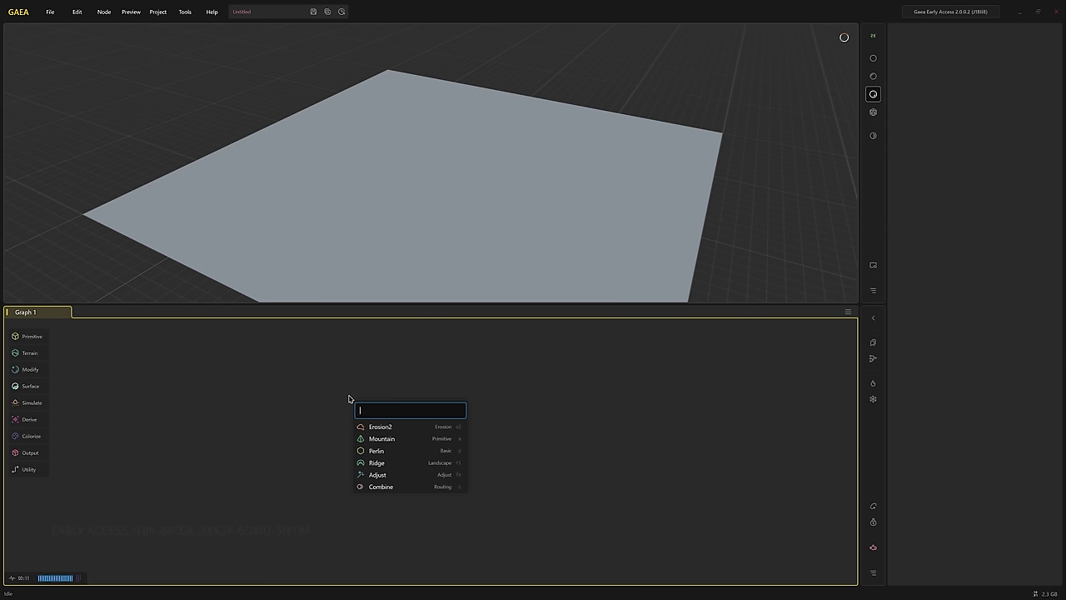
pyautogui.write('mount')
pyautogui.press('Return')
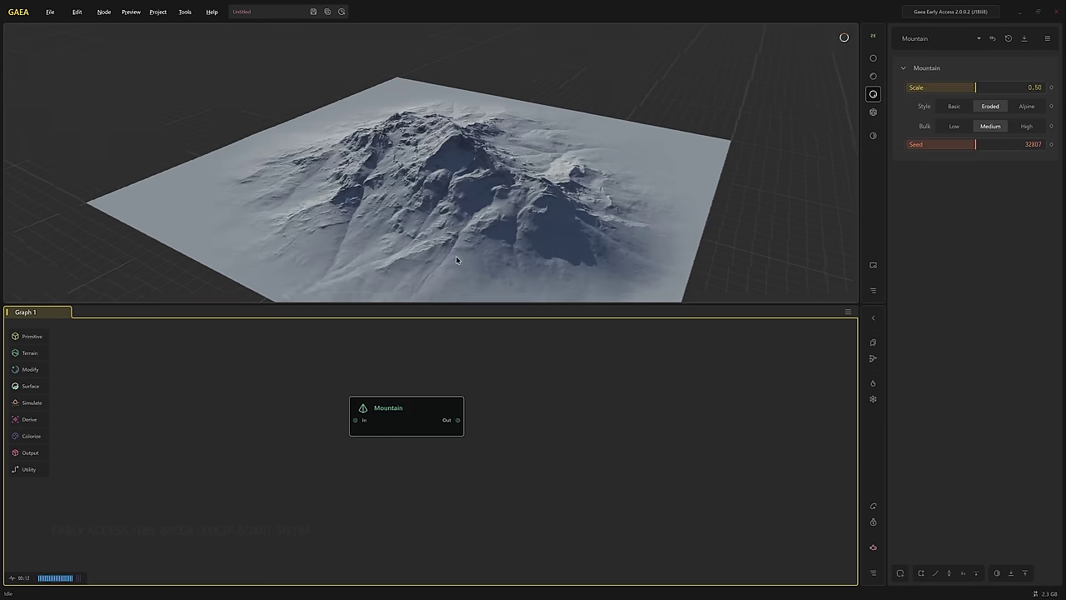
pyautogui.moveTo(455, 256); pyautogui.dragTo(418, 261)
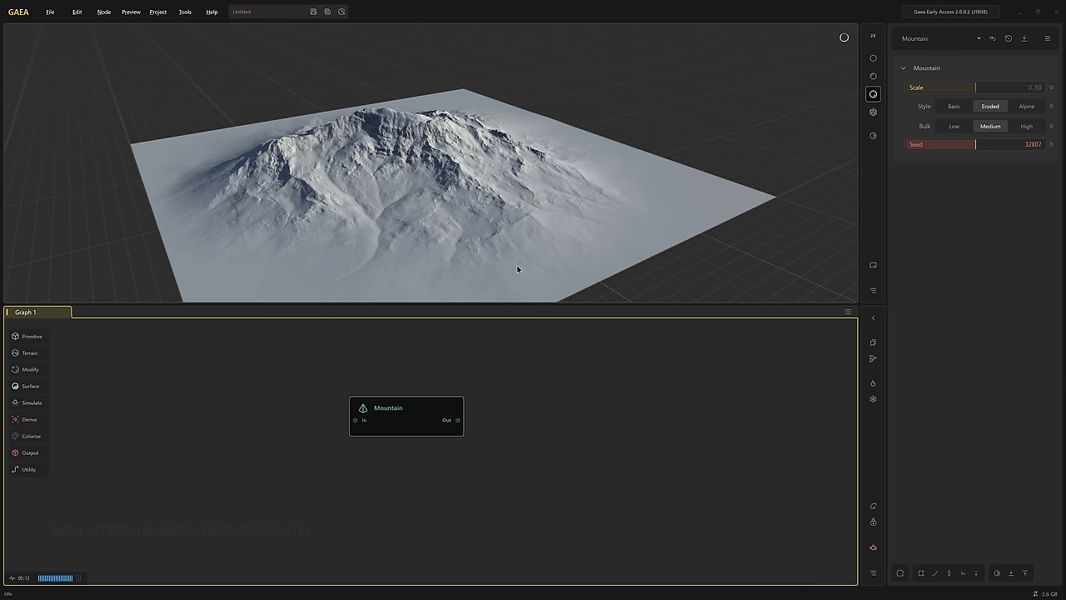
# Compare the Mountain node's Basic, Eroded and Alpine styles, returning to Eroded
pyautogui.click(952, 106)
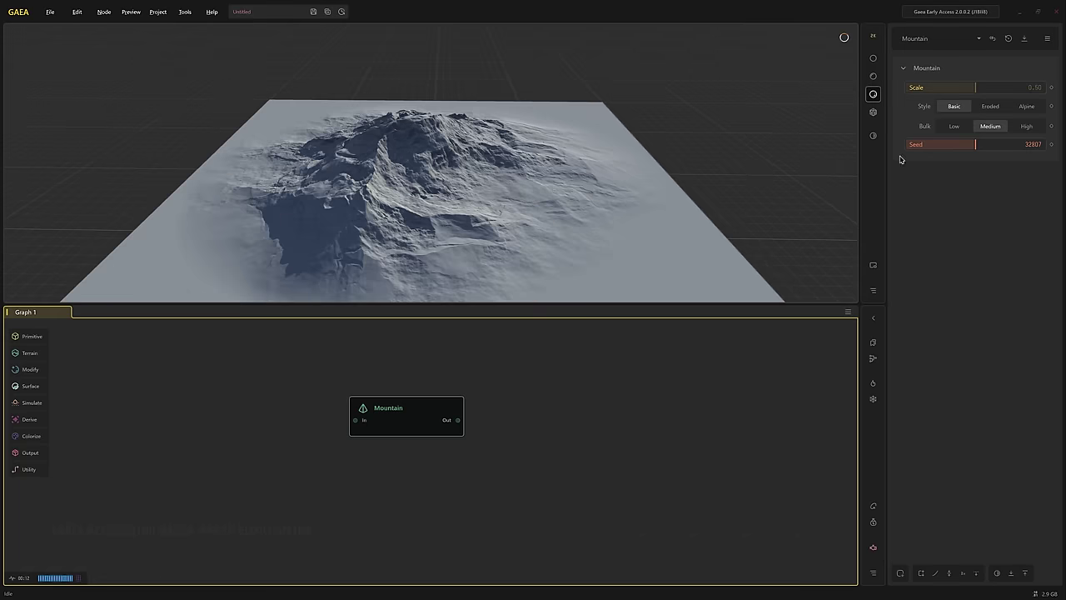
pyautogui.click(990, 106)
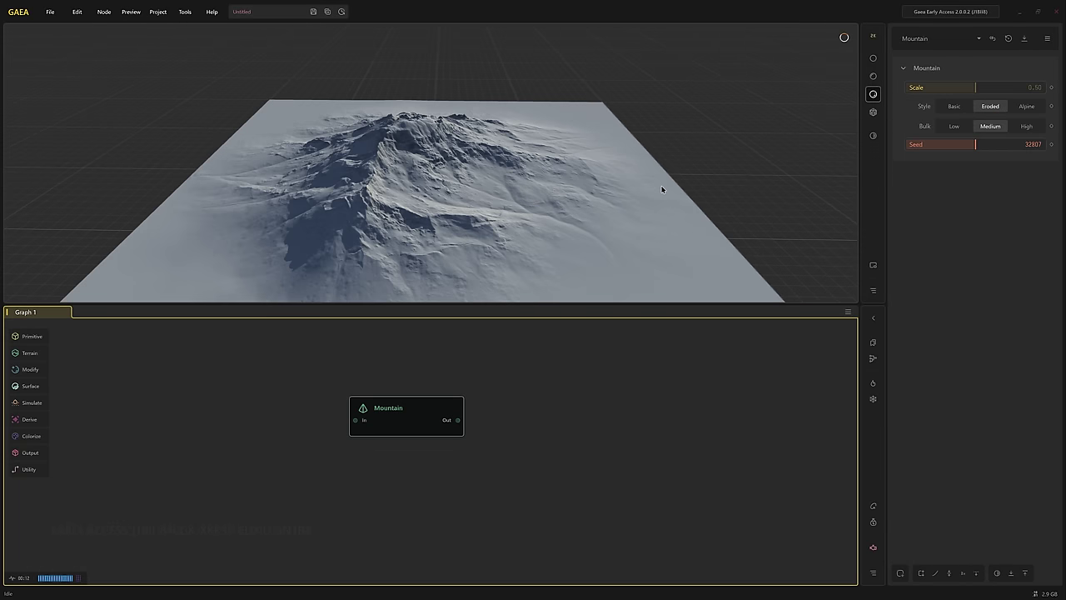
pyautogui.click(1026, 106)
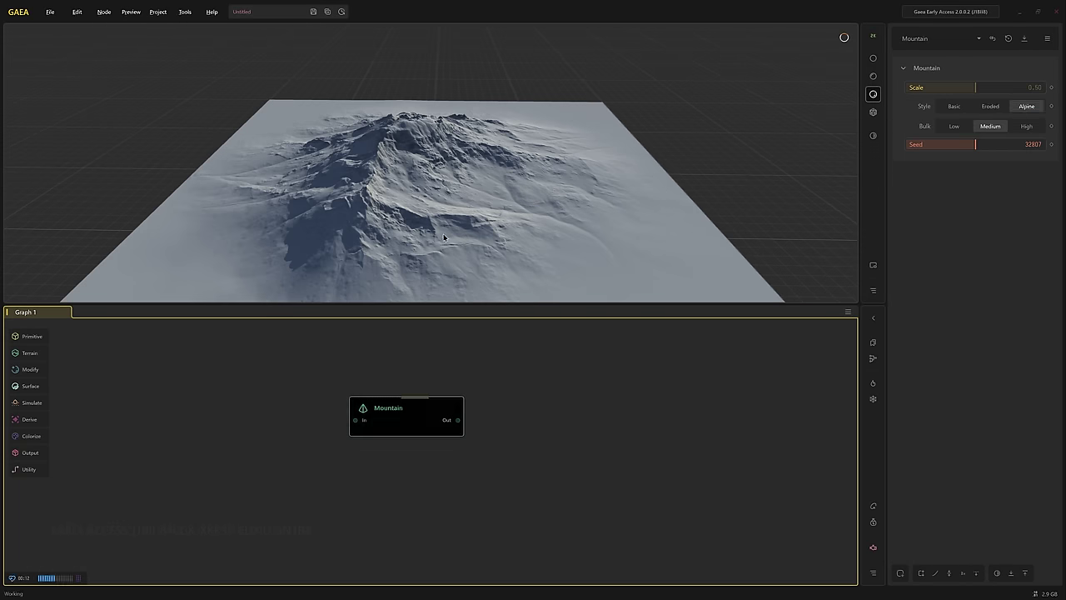
pyautogui.moveTo(602, 243); pyautogui.dragTo(385, 253)
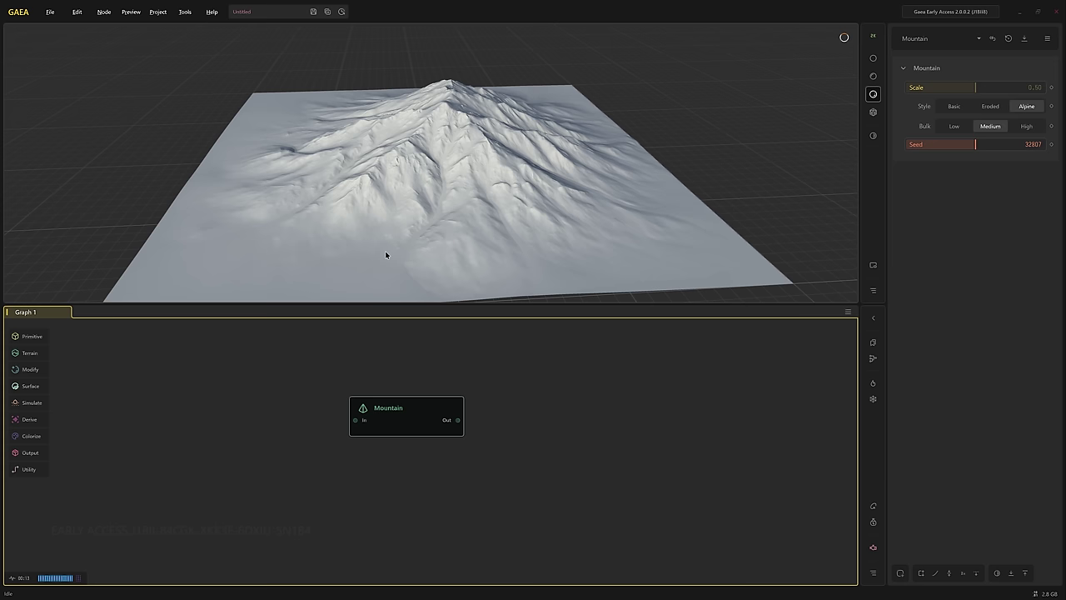
pyautogui.click(989, 107)
# Branch an EasyErosion node off the Mountain output and set its Influence to 0.85
pyautogui.moveTo(424, 416); pyautogui.dragTo(358, 415)
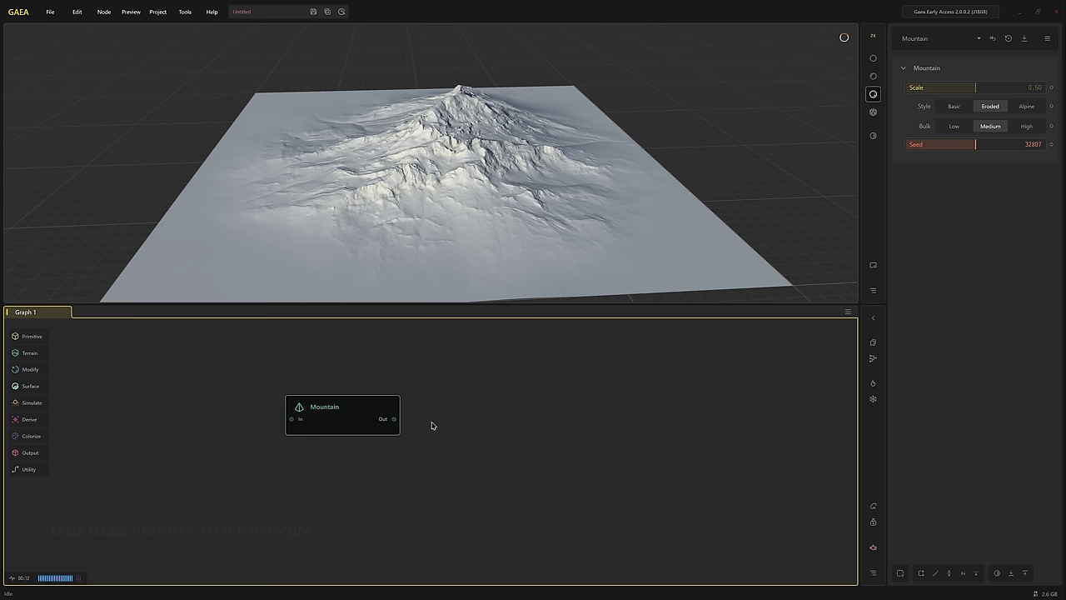
pyautogui.moveTo(394, 418); pyautogui.dragTo(448, 396)
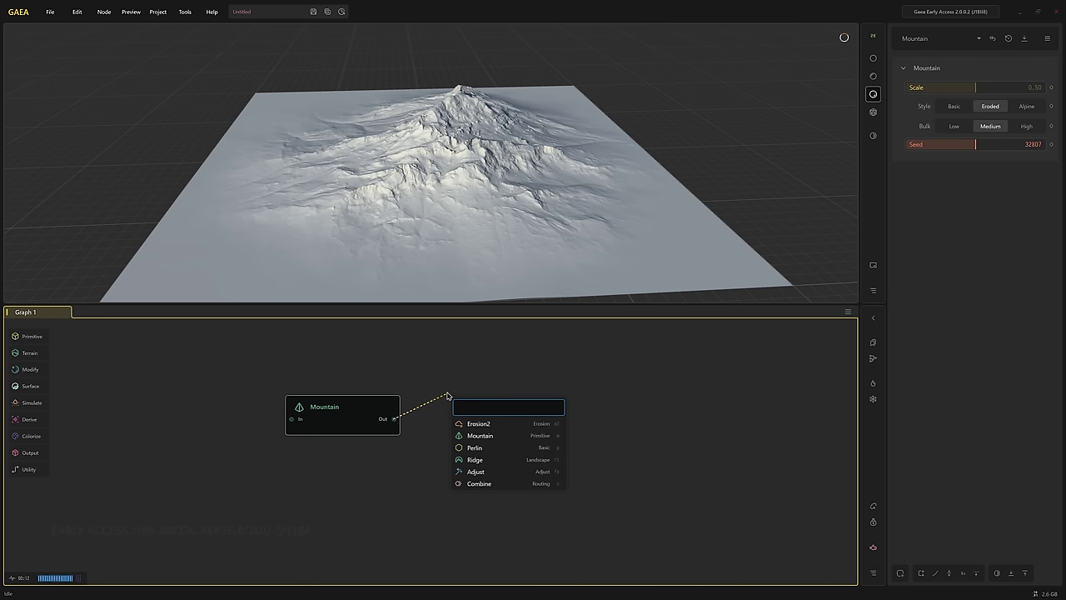
pyautogui.write('ee')
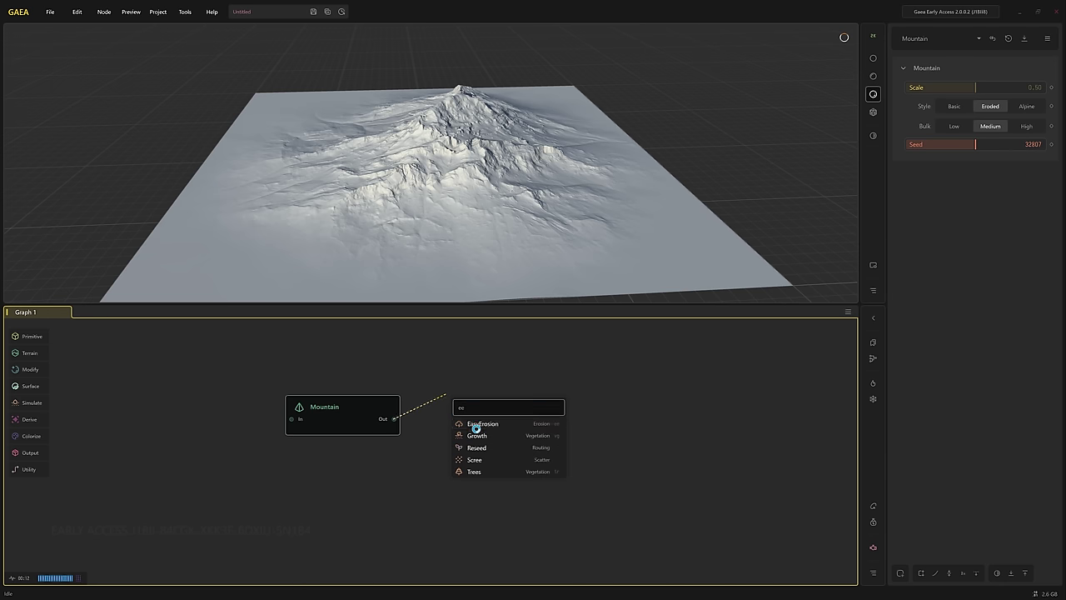
pyautogui.click(480, 424)
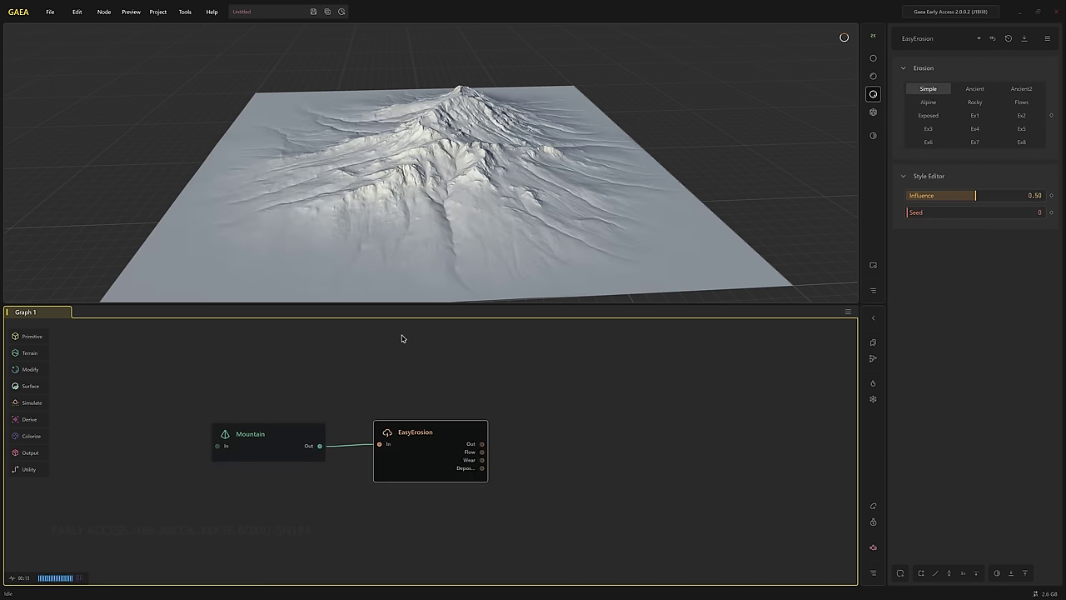
pyautogui.moveTo(388, 236); pyautogui.dragTo(400, 235)
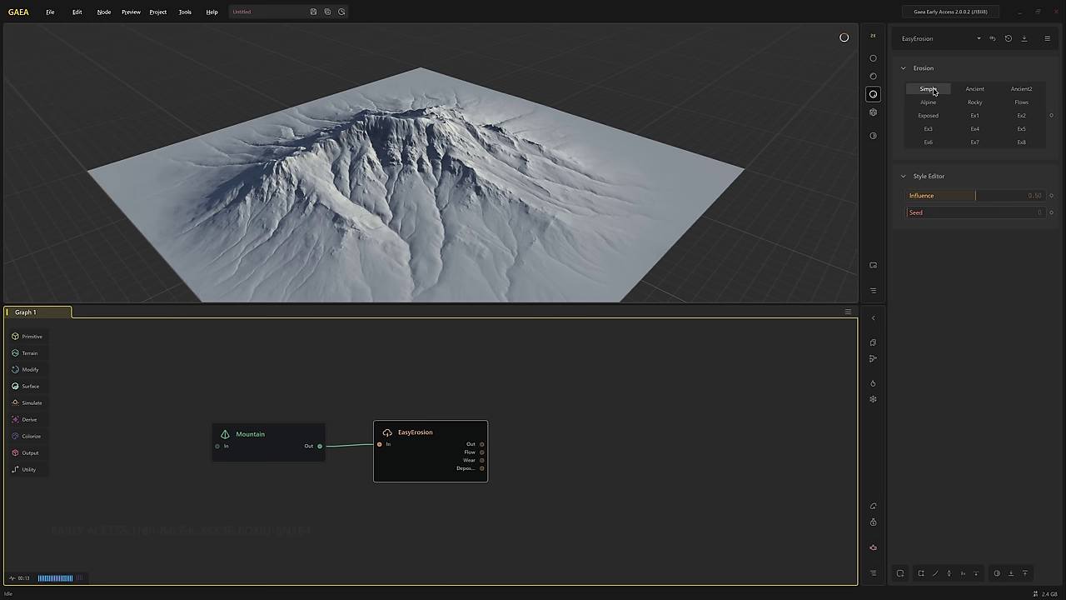
pyautogui.click(1024, 195)
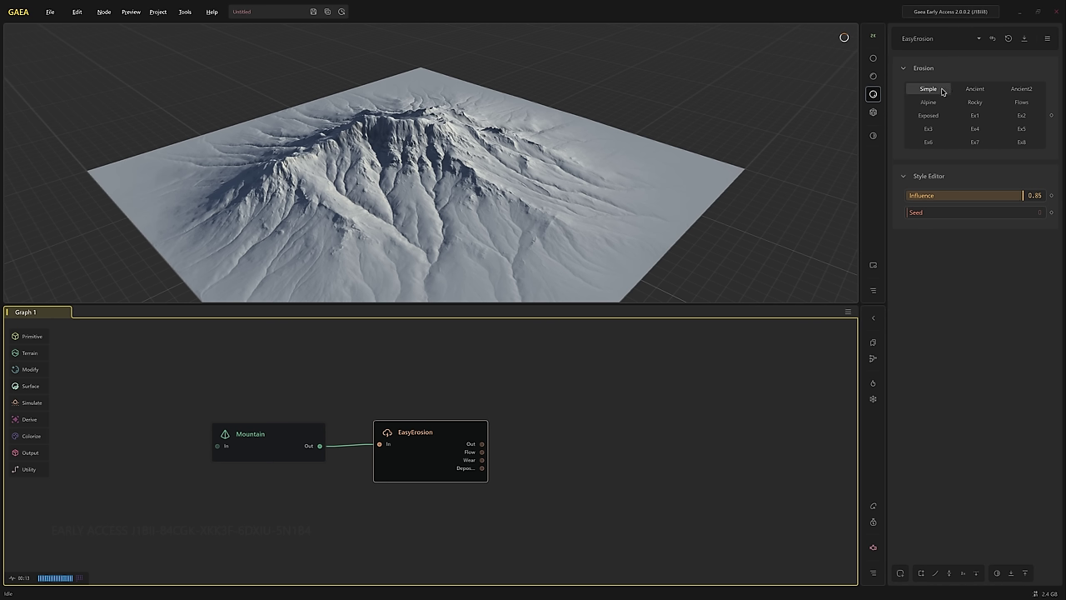
# Try the Ancient, Rocky and Ex4 erosion styles on EasyErosion, inspecting the mountain with each
pyautogui.click(989, 92)
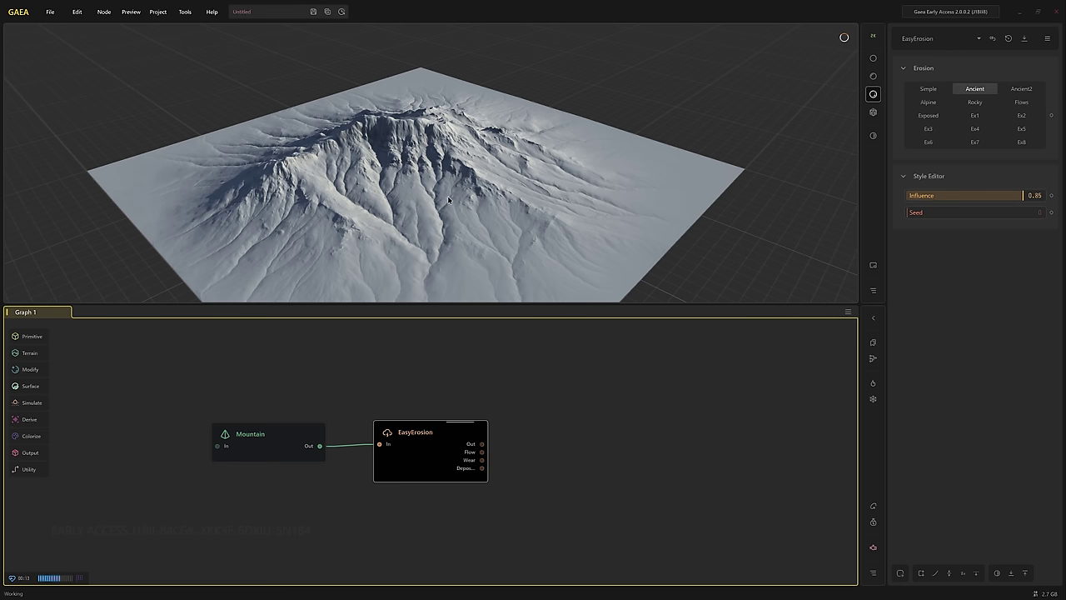
pyautogui.moveTo(372, 191); pyautogui.dragTo(411, 206)
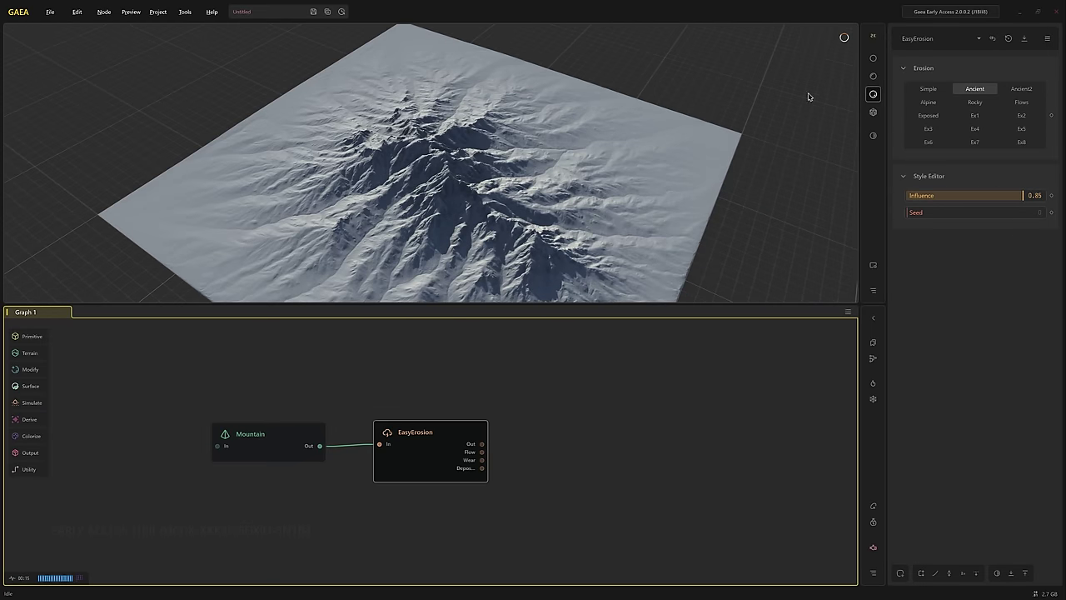
pyautogui.click(974, 102)
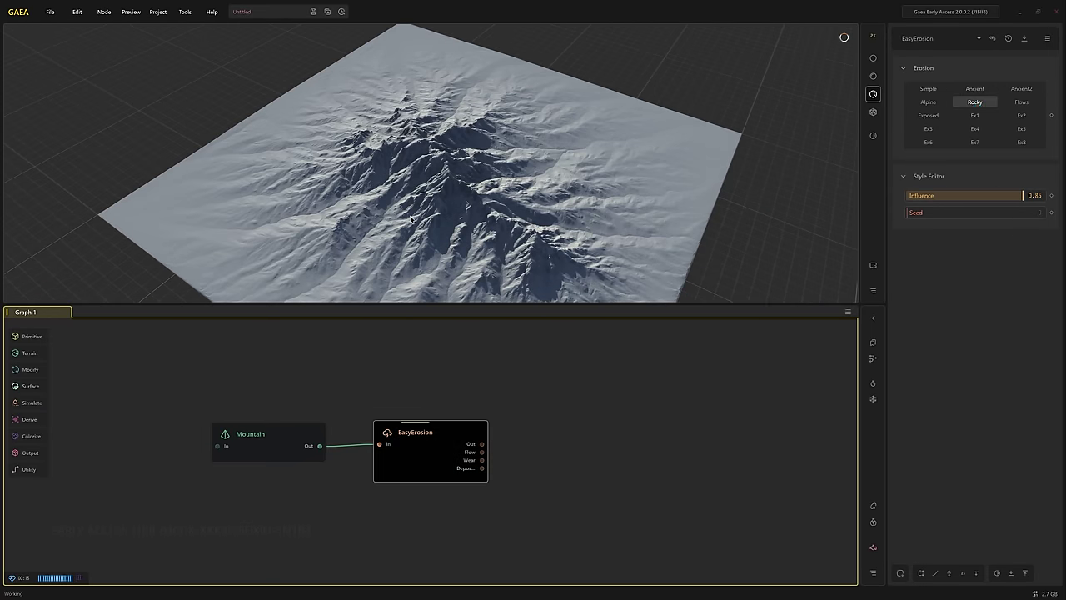
pyautogui.moveTo(409, 227); pyautogui.dragTo(469, 209)
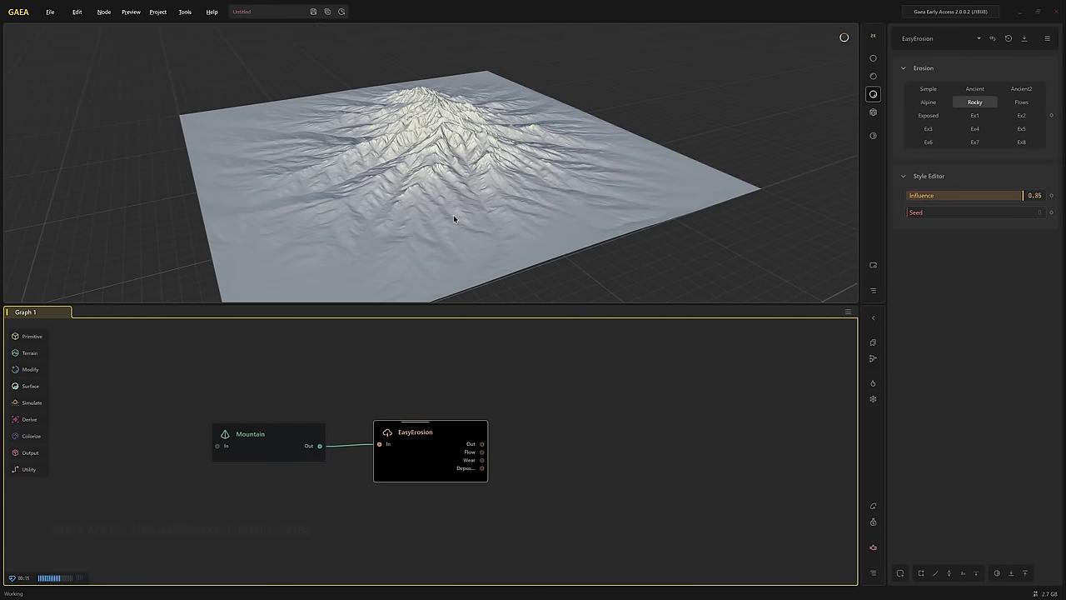
pyautogui.moveTo(453, 219); pyautogui.dragTo(388, 212)
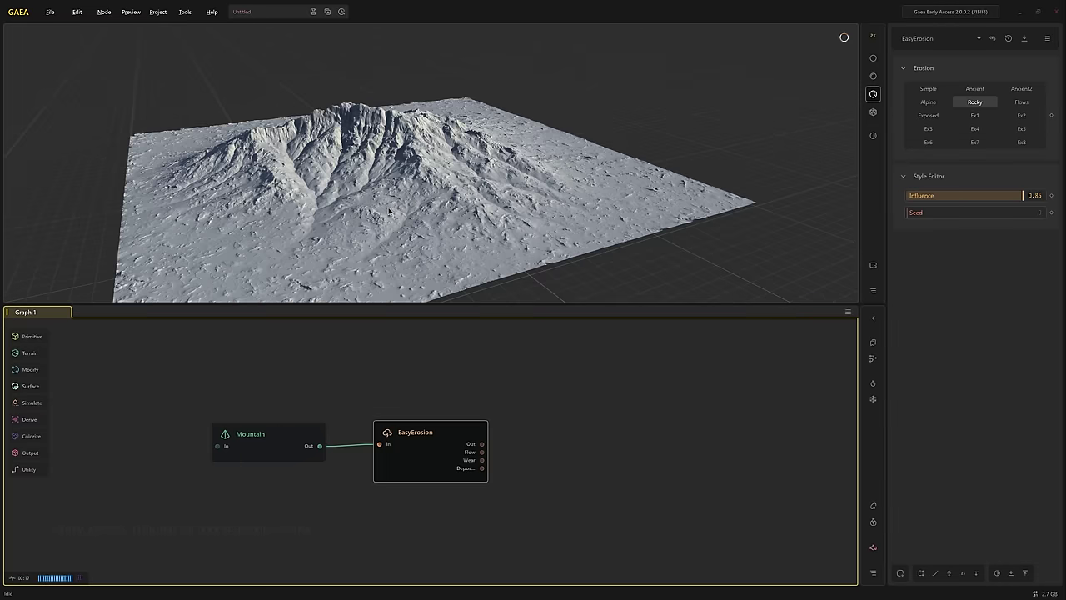
pyautogui.click(975, 128)
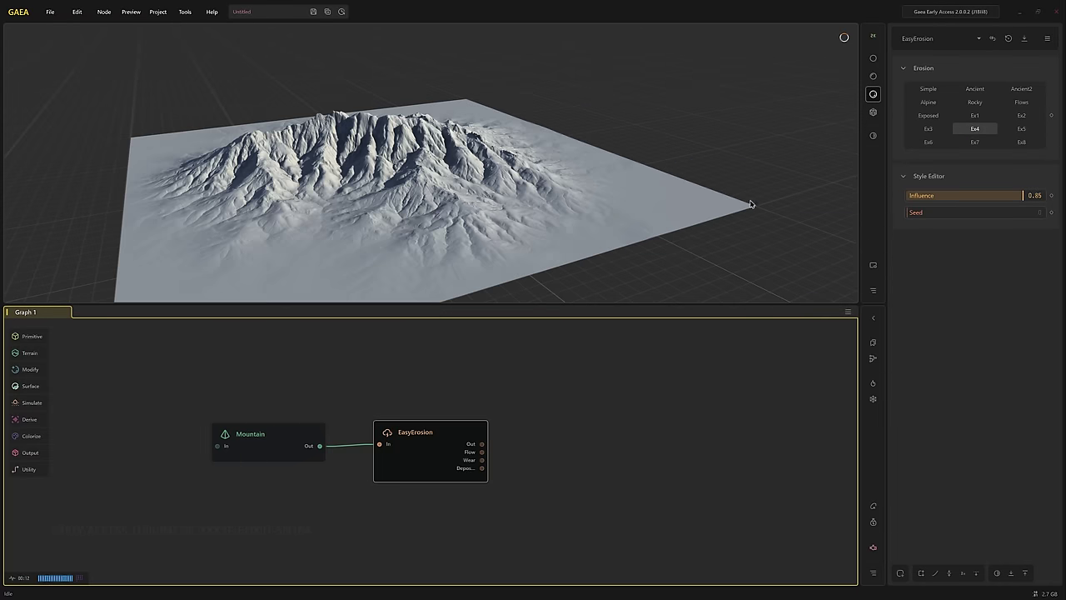
pyautogui.moveTo(538, 227); pyautogui.dragTo(754, 203)
# Try EasyErosion's Exposed style up close, switch to the Flows style, and view the whole mountain
pyautogui.click(939, 116)
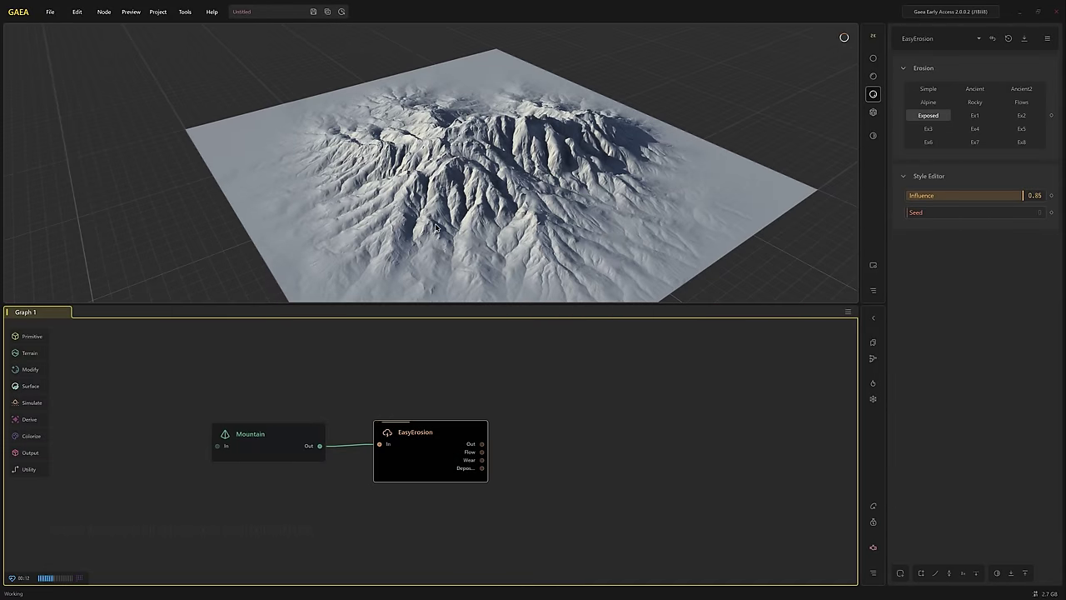
pyautogui.moveTo(425, 222); pyautogui.dragTo(536, 256)
pyautogui.scroll(5, 536, 256)
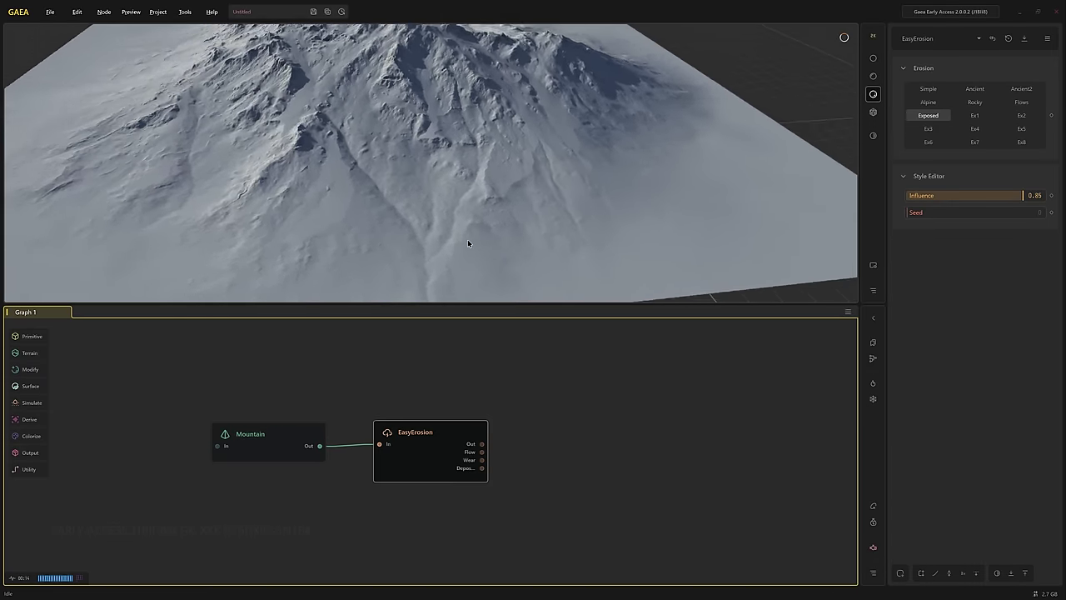
pyautogui.click(1015, 104)
pyautogui.scroll(-5, 257, 189)
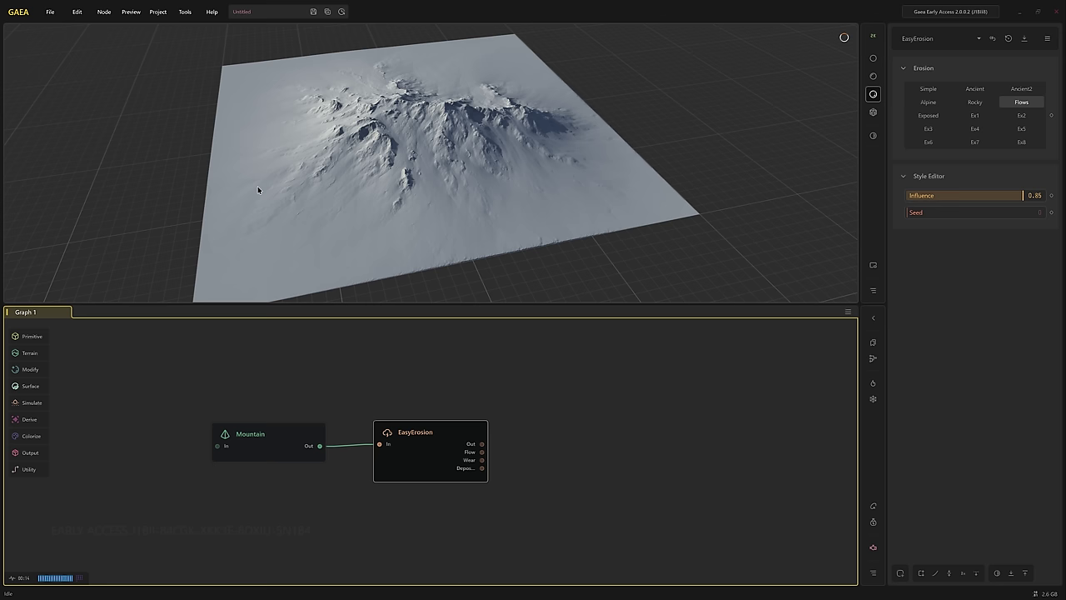
# Return to the Slump, Craggy and Sandstone chain and inspect the Craggy node's terrain from a higher angle
pyautogui.click(381, 393)
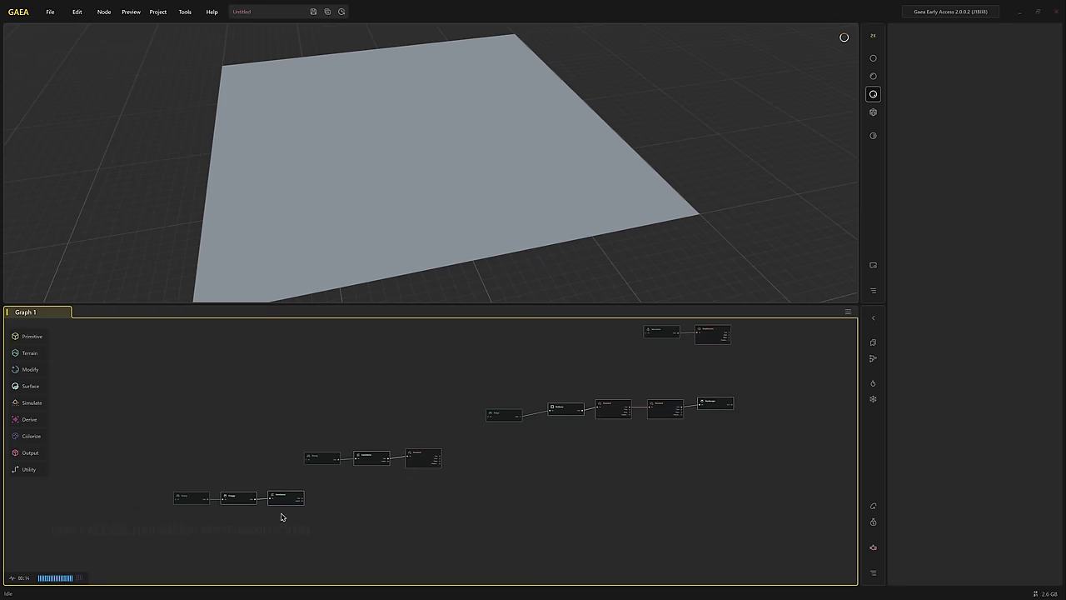
pyautogui.scroll(5, 284, 510)
pyautogui.click(161, 482)
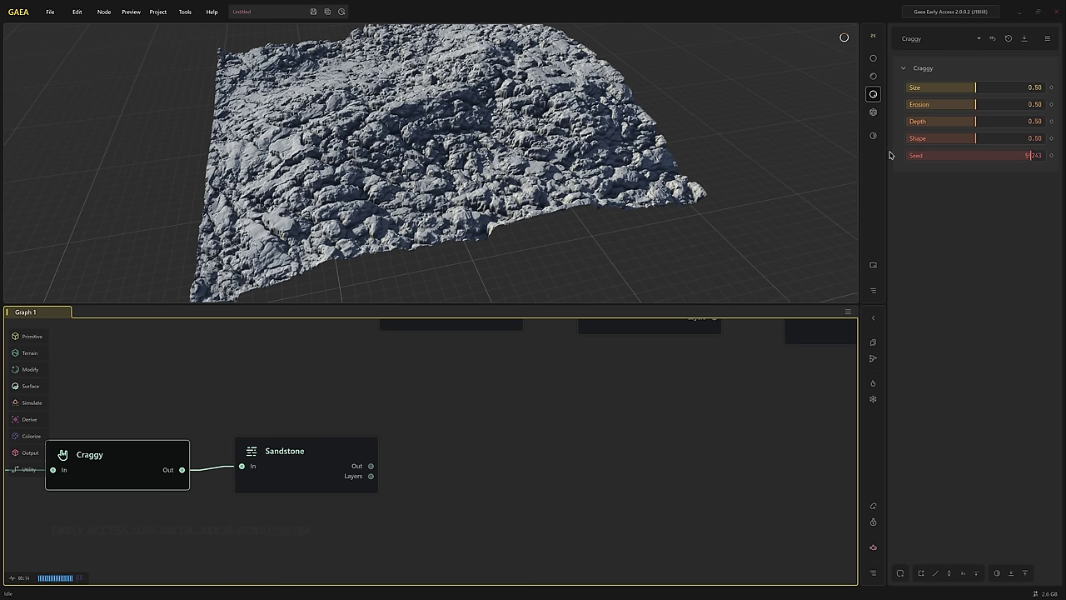
pyautogui.keyDown('alt'); pyautogui.moveTo(437, 186); pyautogui.dragTo(429, 223); pyautogui.keyUp('alt')
pyautogui.scroll(-2, 454, 220)
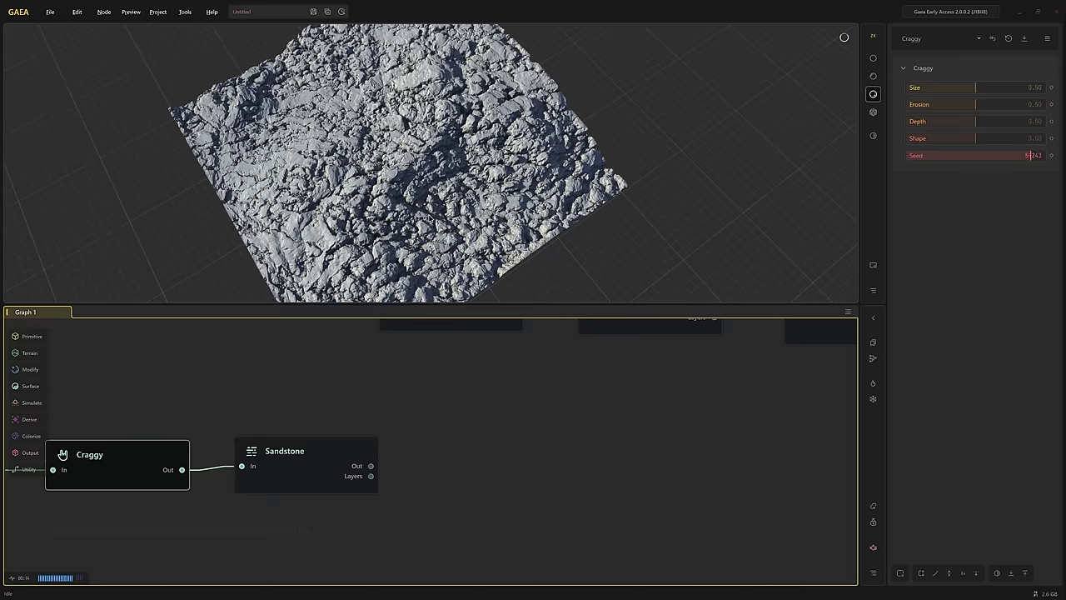
# Change the viewport to high-contrast black-and-white shading and examine the Craggy terrain from a lower angle
pyautogui.click(874, 77)
pyautogui.moveTo(359, 201); pyautogui.dragTo(400, 212)
pyautogui.scroll(-3, 364, 439)
# Group the Craggy and Sandstone nodes together and place Craggy lower than Sandstone inside the group
pyautogui.moveTo(285, 484); pyautogui.dragTo(369, 469, button='middle')
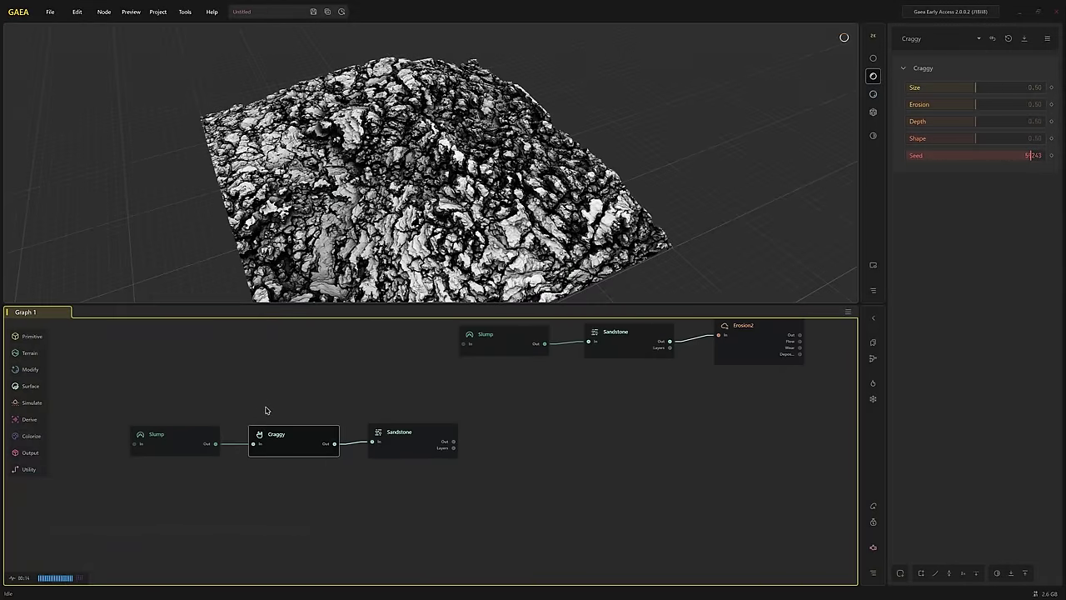
pyautogui.moveTo(267, 409); pyautogui.dragTo(388, 502)
pyautogui.hotkey('ctrl', 'g')
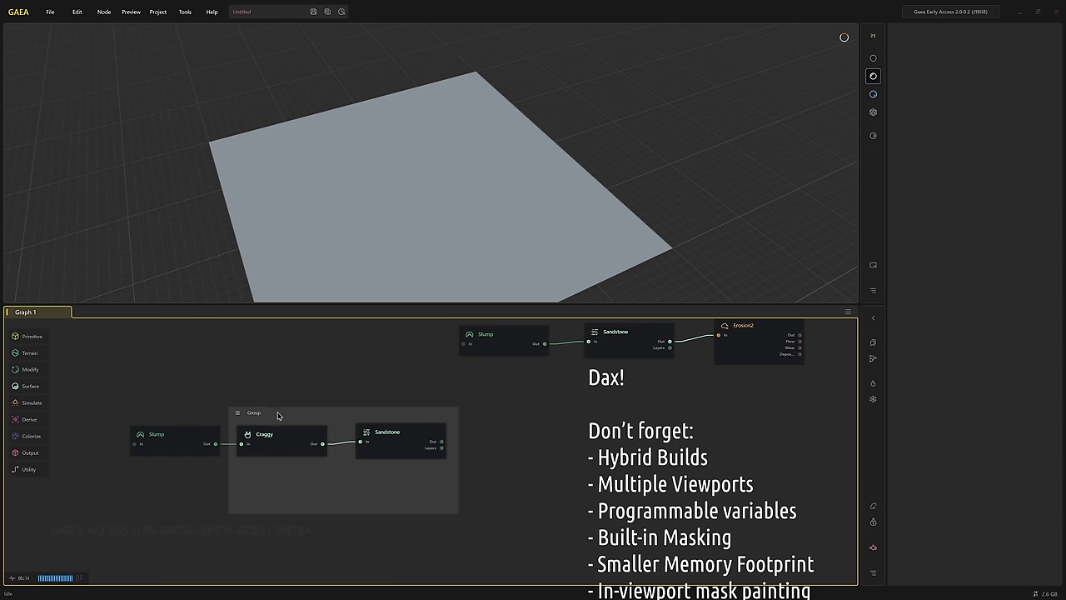
pyautogui.click(284, 453)
pyautogui.moveTo(284, 454); pyautogui.dragTo(293, 482)
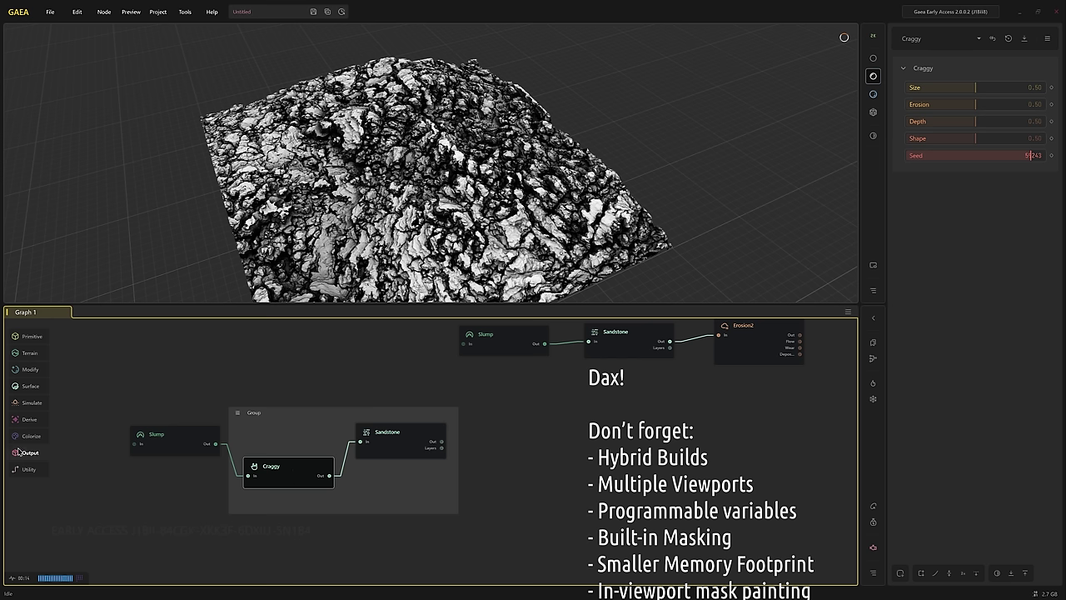
# Browse the Output asset nodes without adding one, and preview the grouped Sandstone node's terrain up close
pyautogui.moveTo(30, 452)
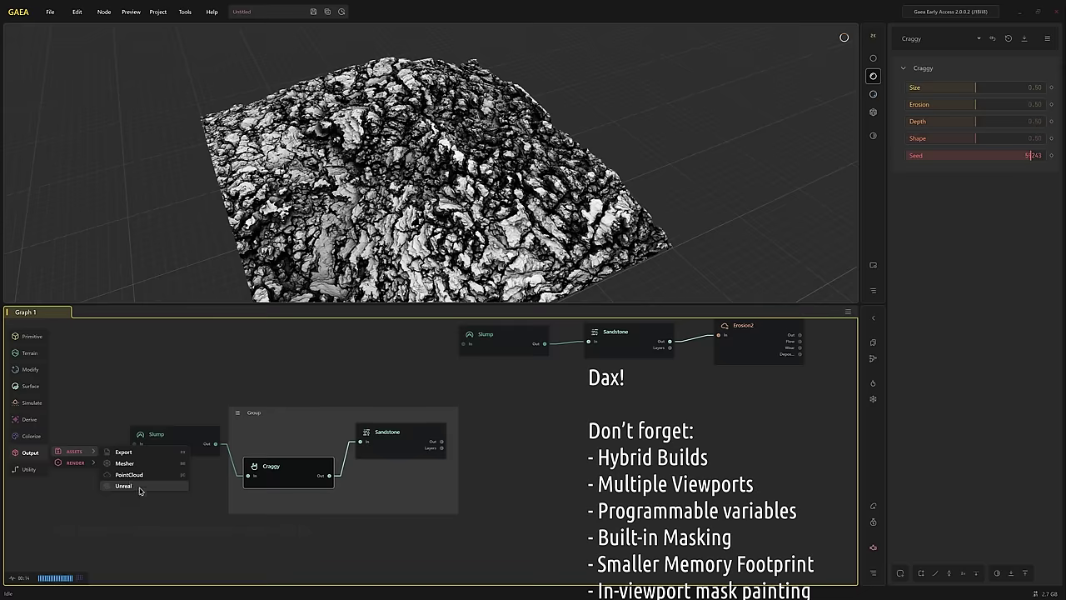
pyautogui.click(493, 512)
pyautogui.click(409, 453)
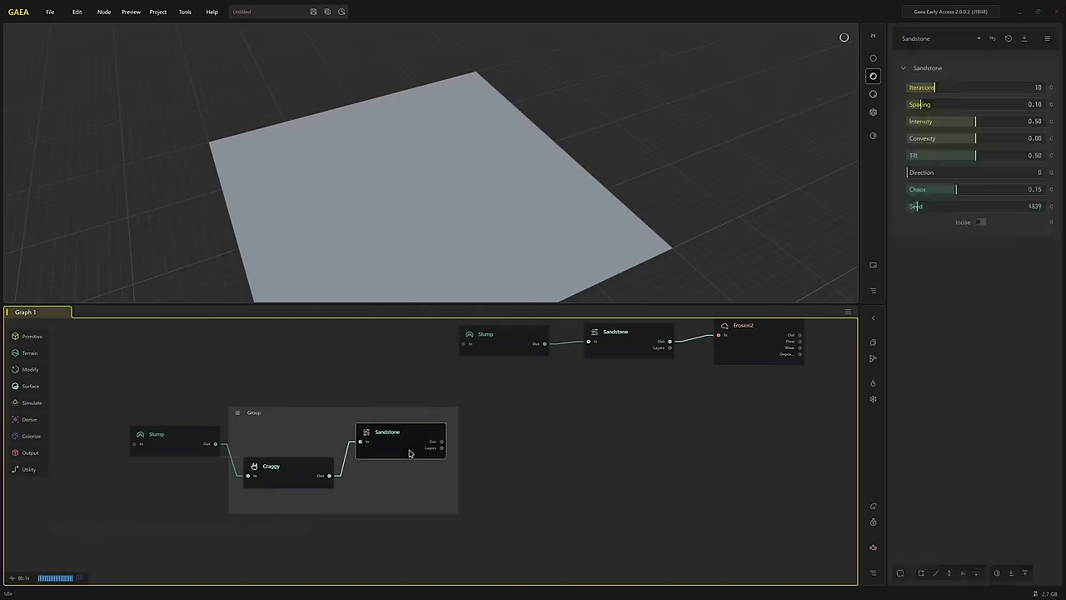
pyautogui.scroll(3, 382, 222)
pyautogui.moveTo(382, 222)
pyautogui.mouseDown()
pyautogui.moveTo(385, 214)
pyautogui.moveTo(367, 214)
pyautogui.mouseUp()
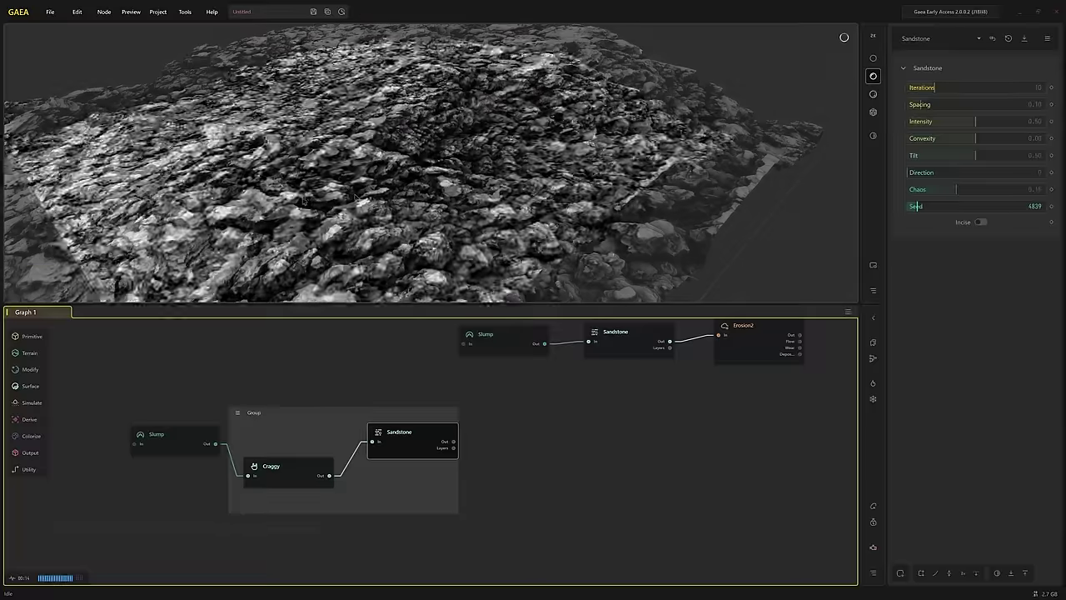
pyautogui.moveTo(304, 221); pyautogui.dragTo(299, 226)
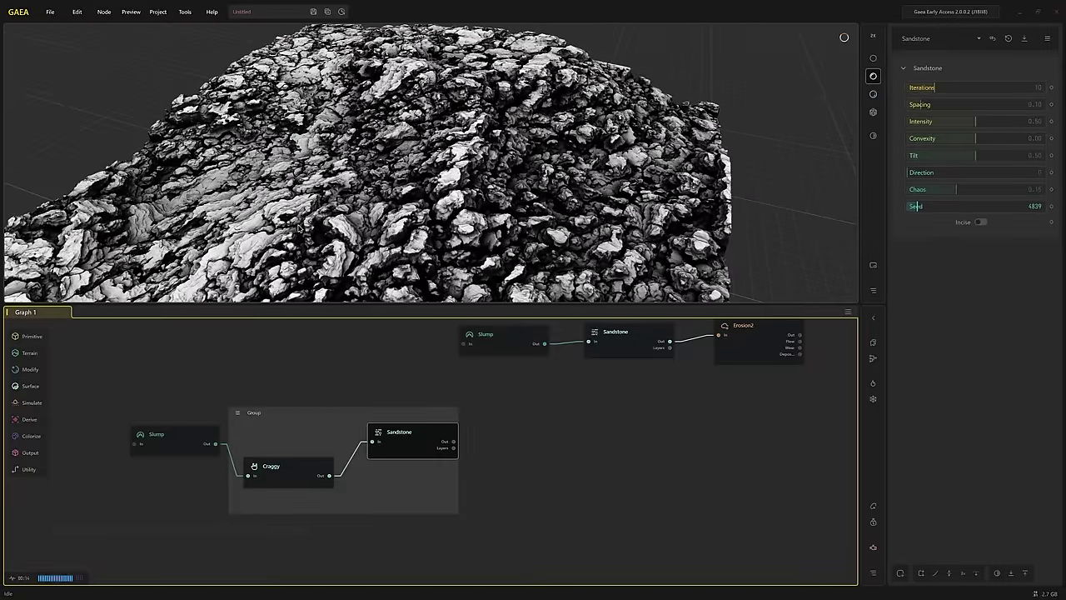